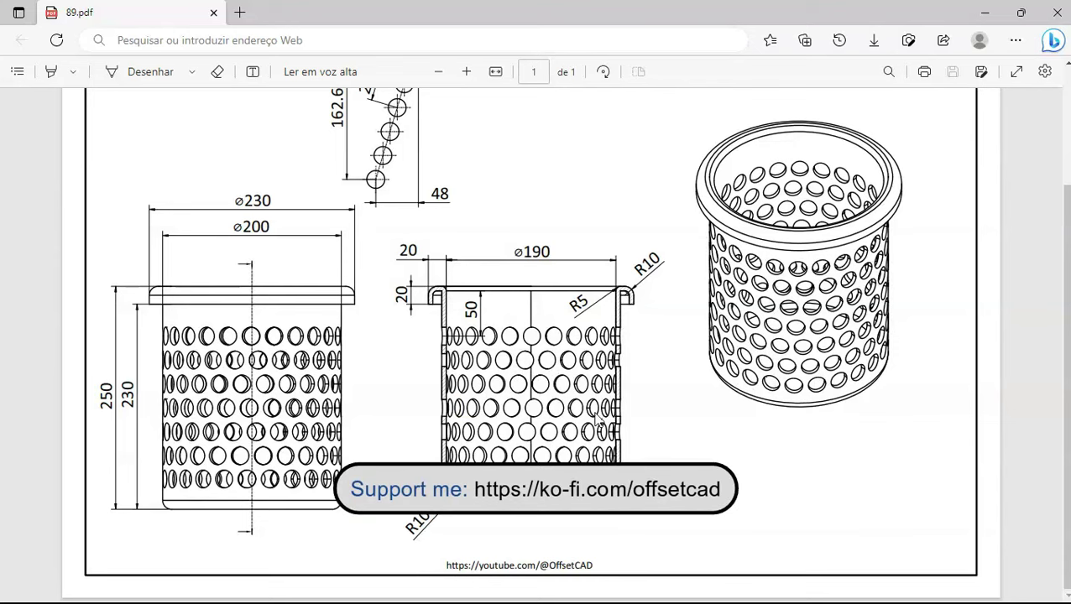
- Switch to FreeCAD, create a new document and activate the Part Design workbench
key("alt+Tab")
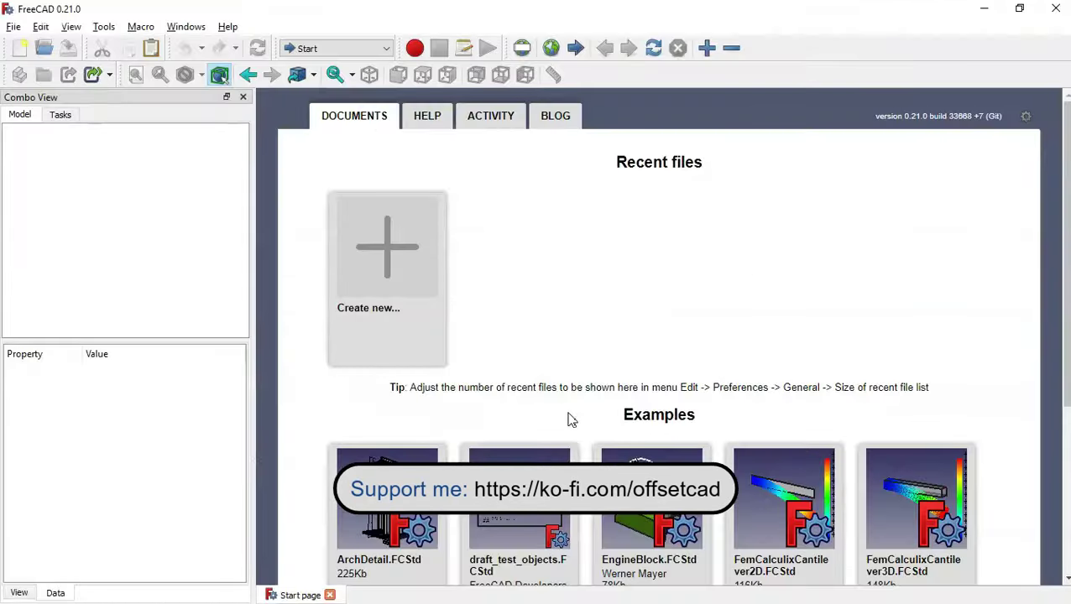
left_click(383, 255)
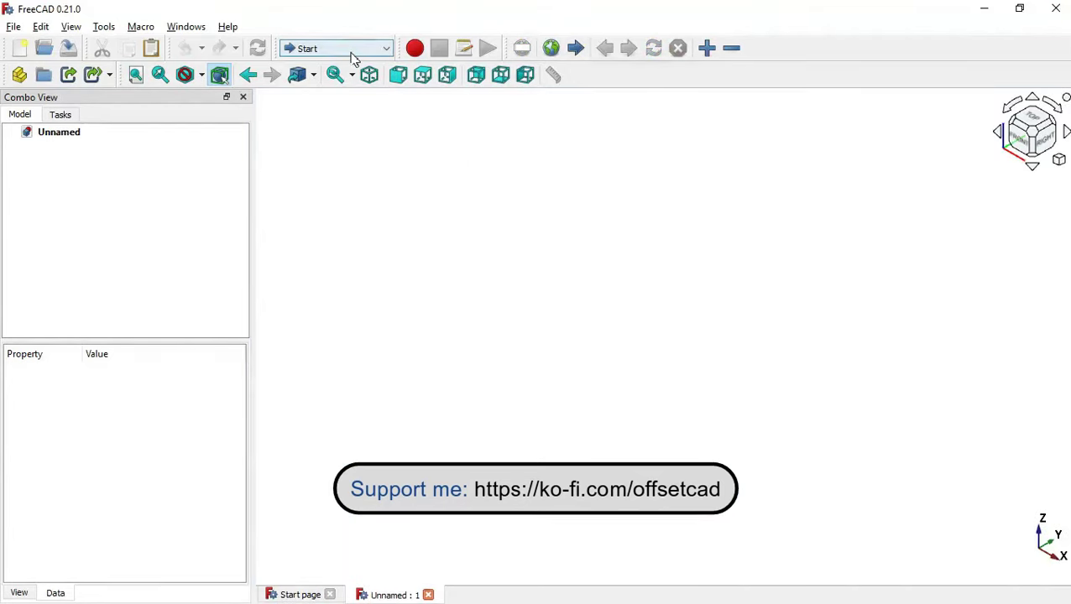
left_click(352, 53)
left_click(351, 199)
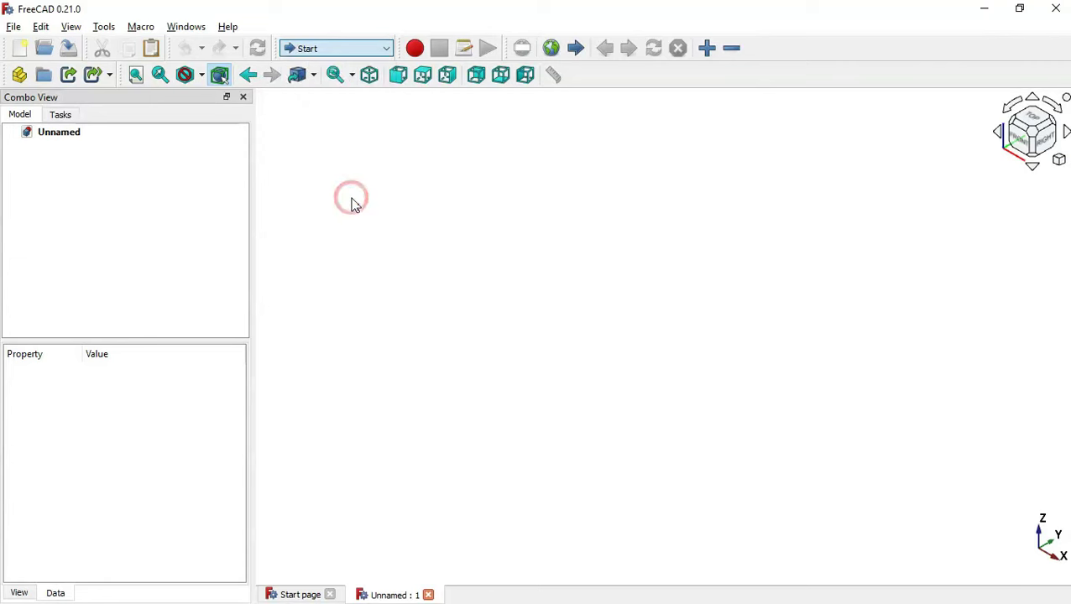
- Check the basket drawing, then add an additive cylinder attached to the XY plane
key("alt+Tab")
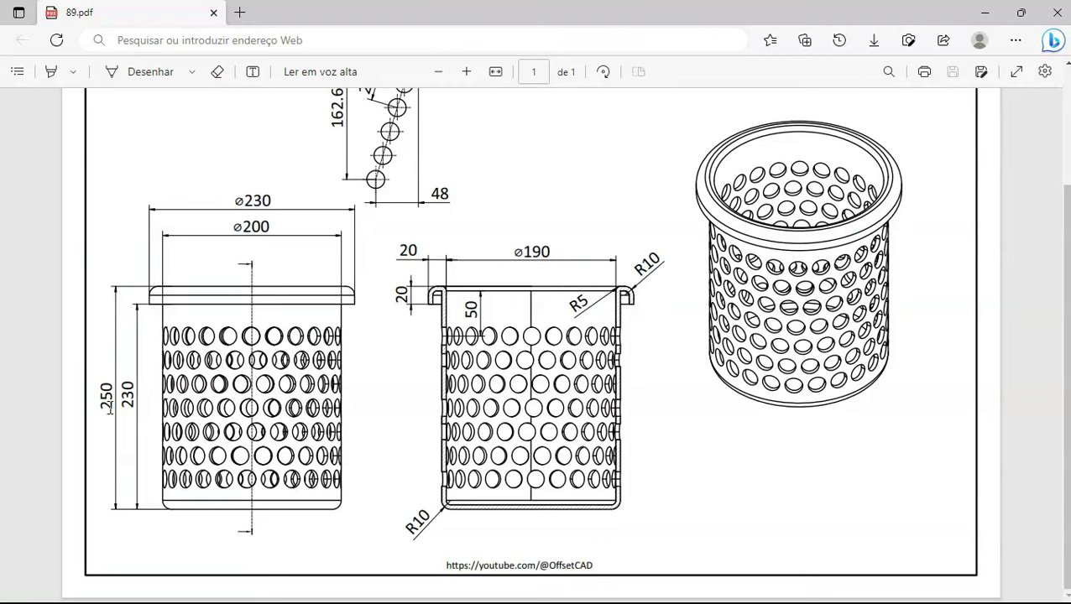
key("alt+Tab")
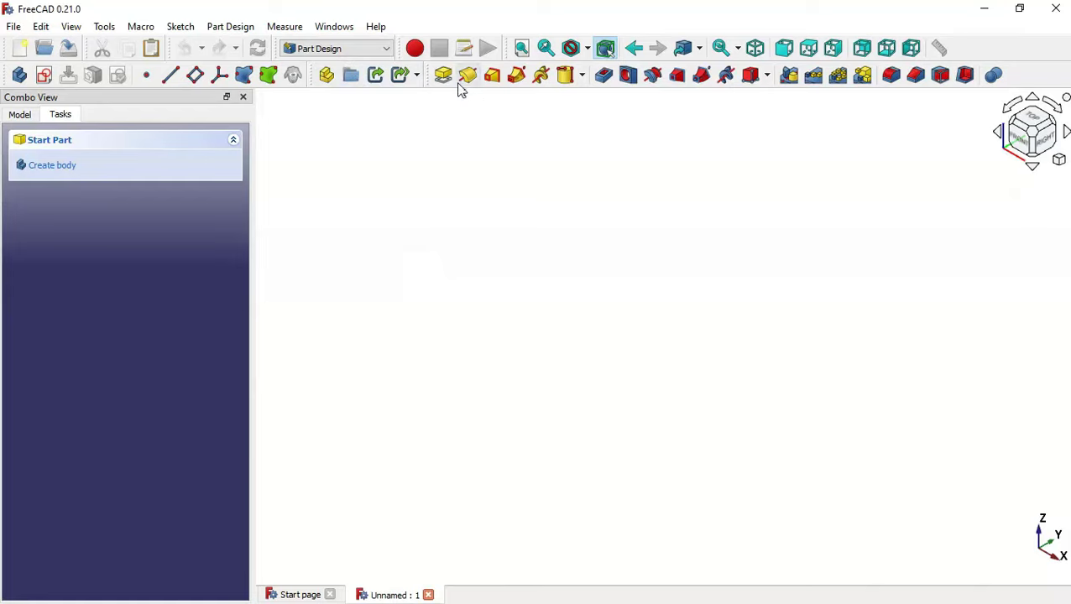
left_click(582, 76)
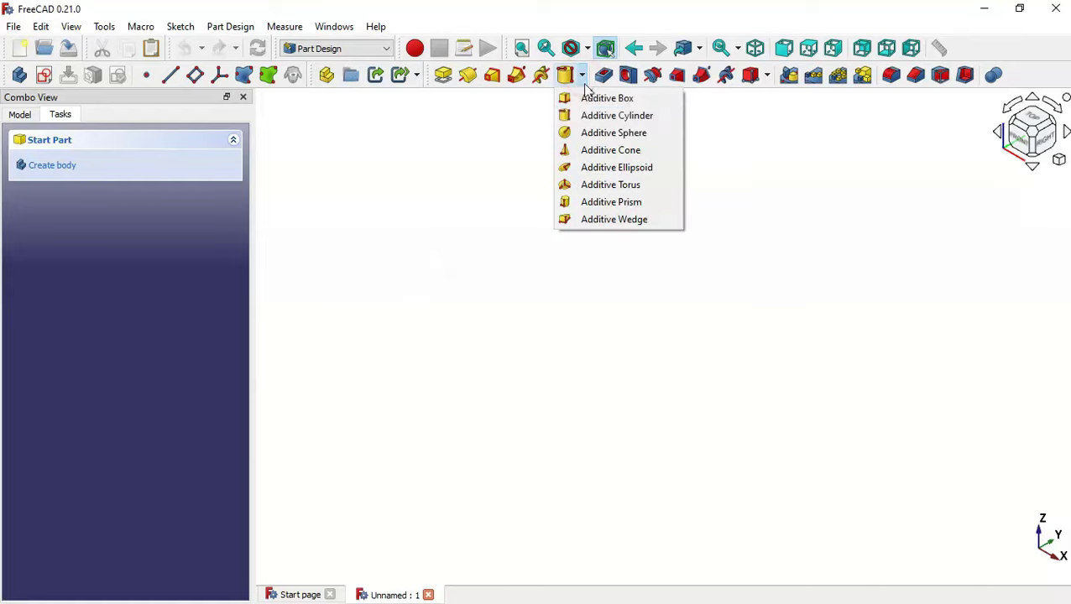
left_click(625, 119)
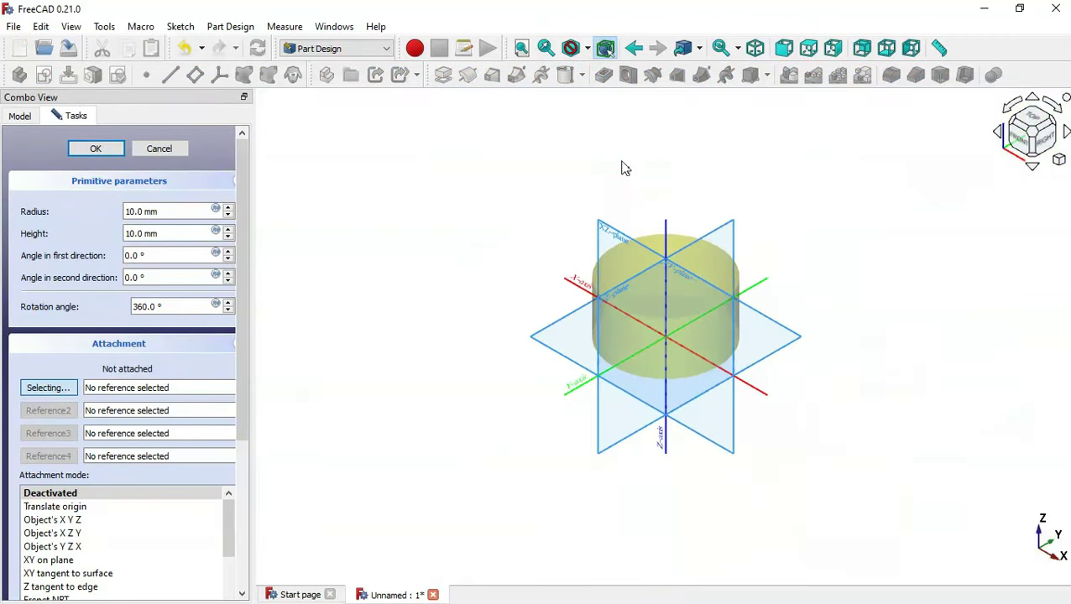
scroll(780, 343, "up", 3)
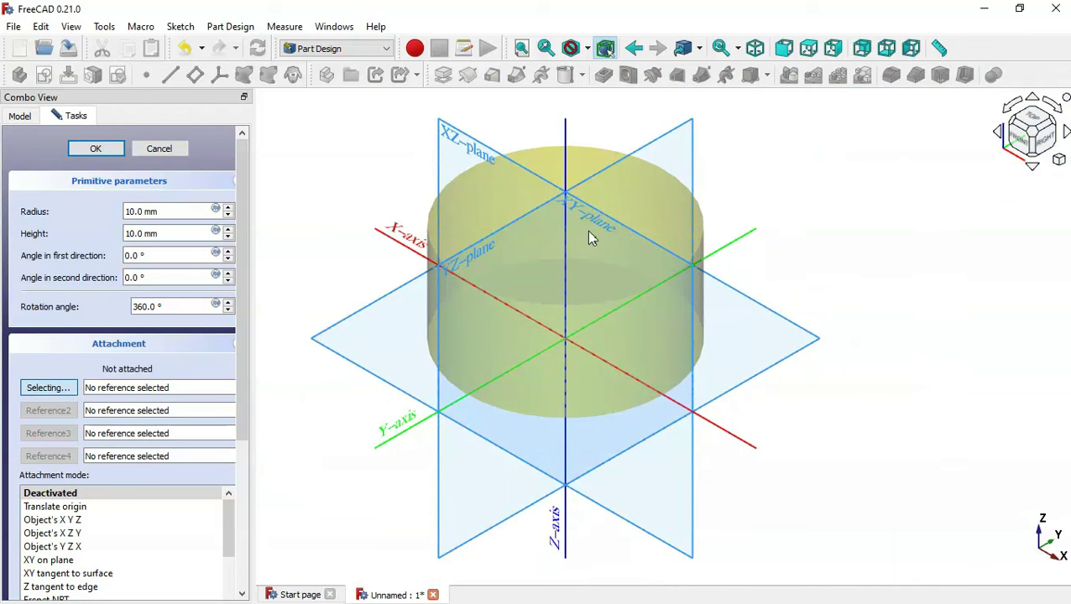
left_click(770, 314)
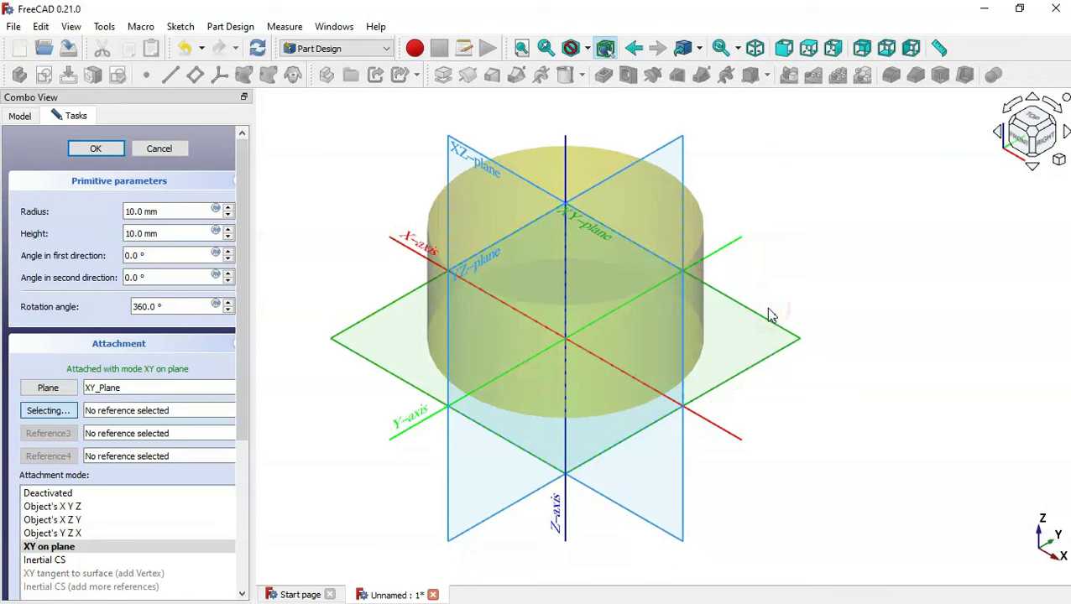
- Set the cylinder's radius to 100 mm and its height to 250 mm, and accept the primitive
triple_click(173, 212)
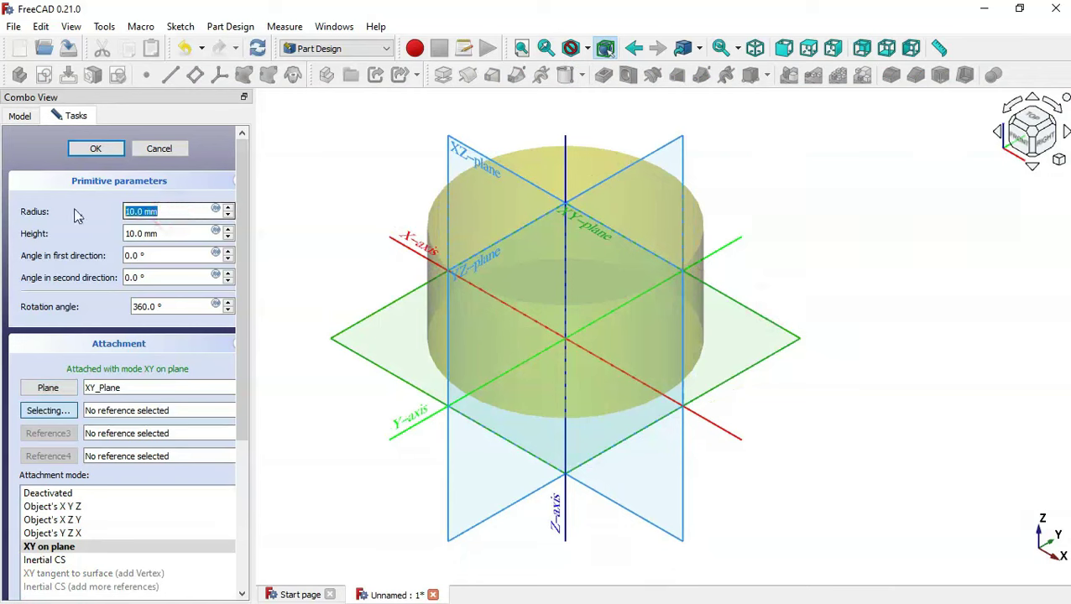
type("100")
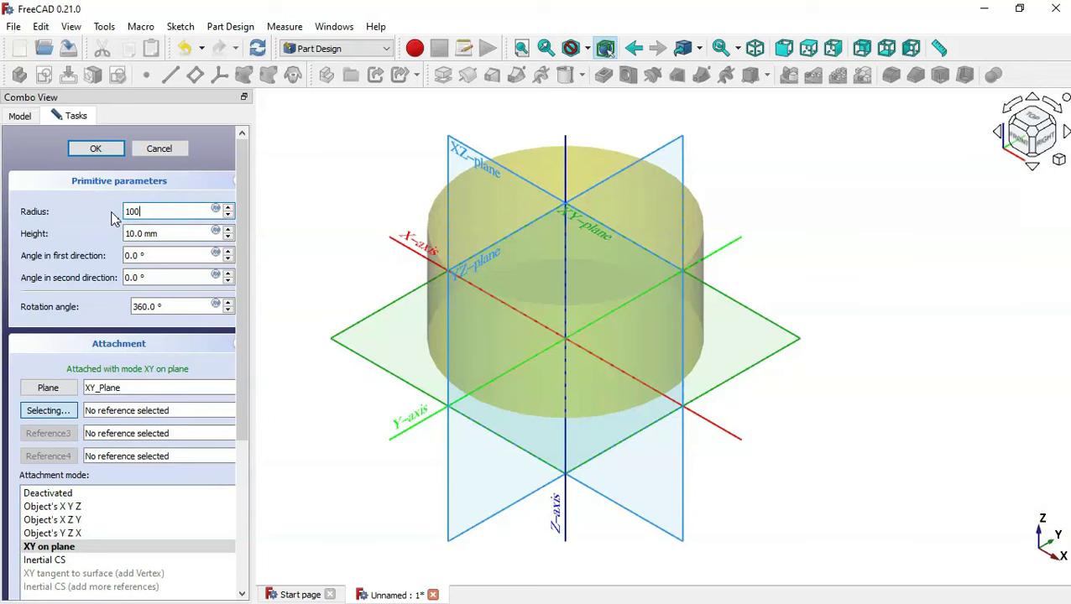
triple_click(174, 233)
type("250")
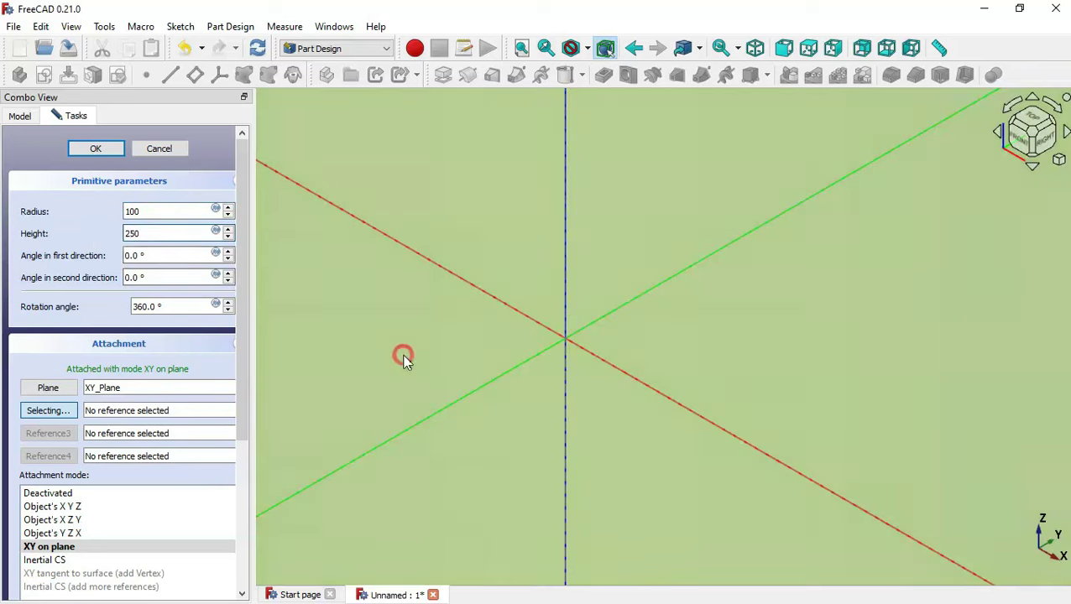
scroll(404, 361, "down", 5)
left_click(110, 151)
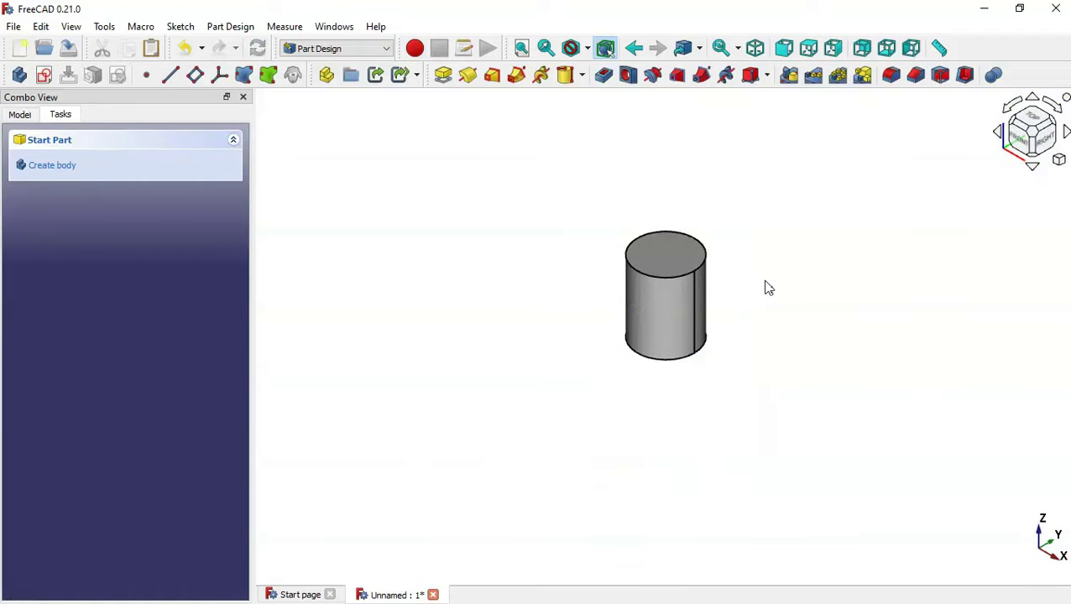
- Check the base radius in the PDF drawing and fillet the cylinder's bottom circular edge with a 10 mm radius
scroll(768, 290, "up", 2)
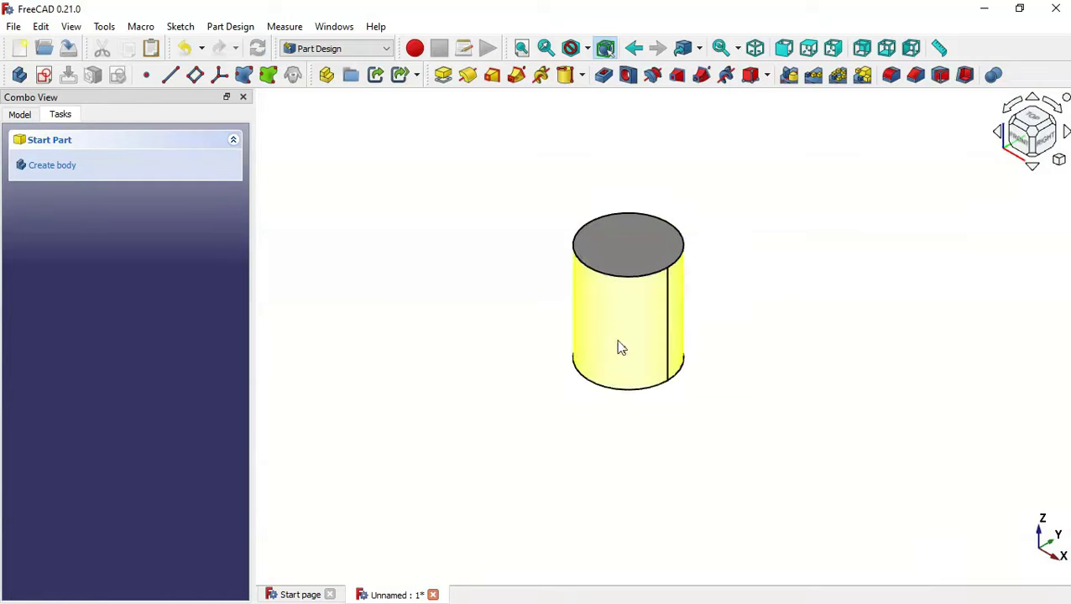
key("alt+Tab")
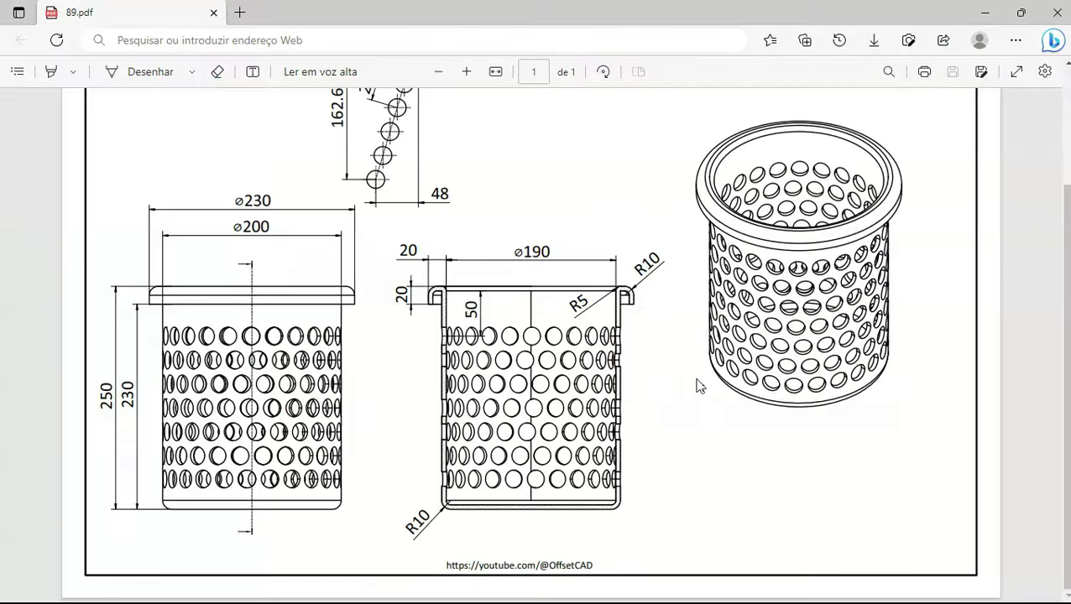
scroll(437, 525, "up", 1, "ctrl")
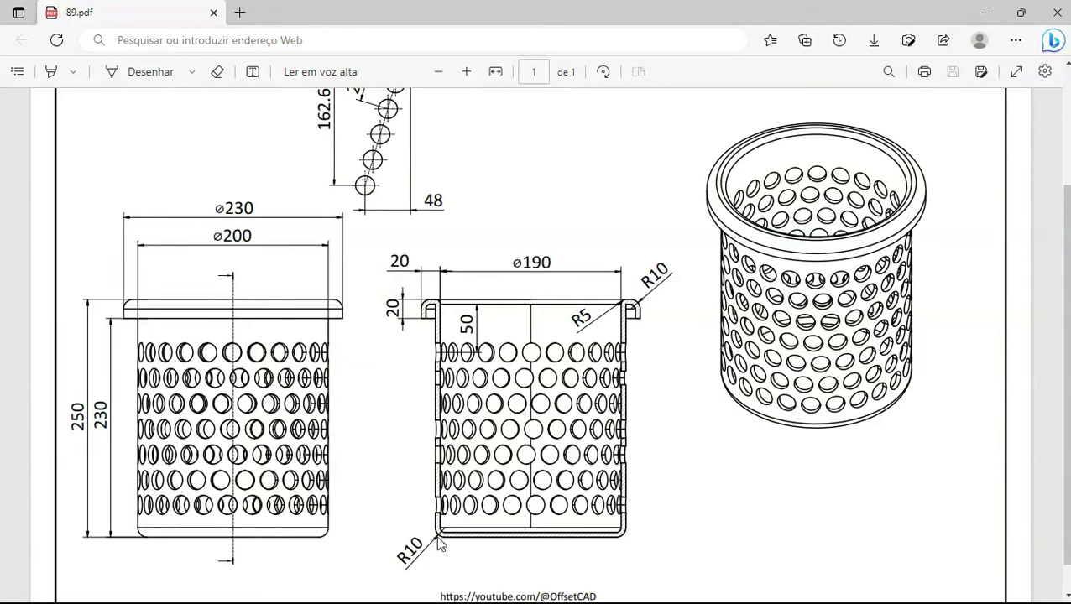
key("alt+Tab")
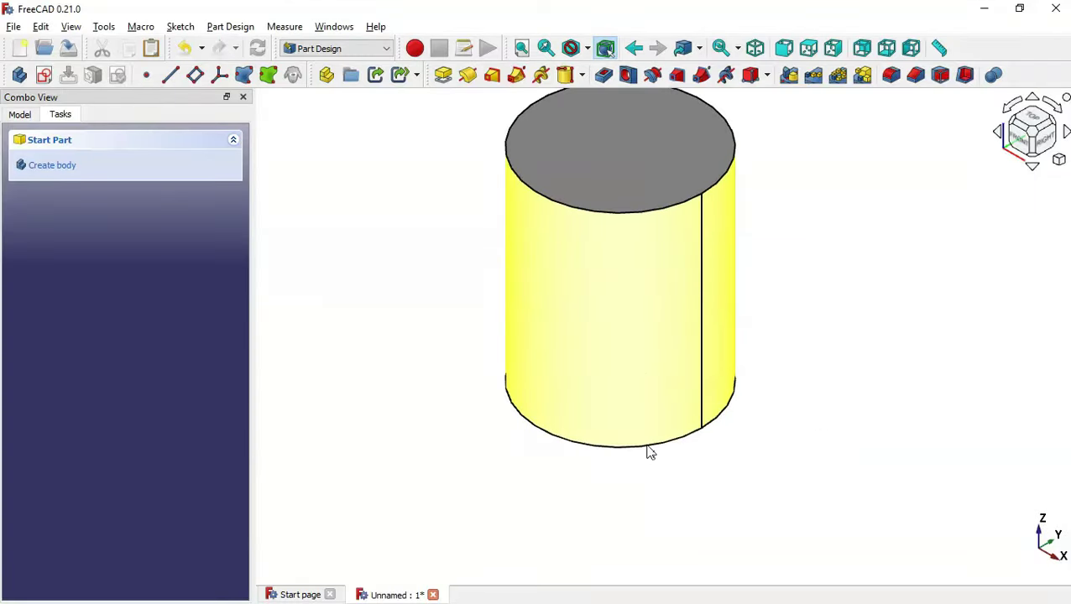
left_click(646, 447)
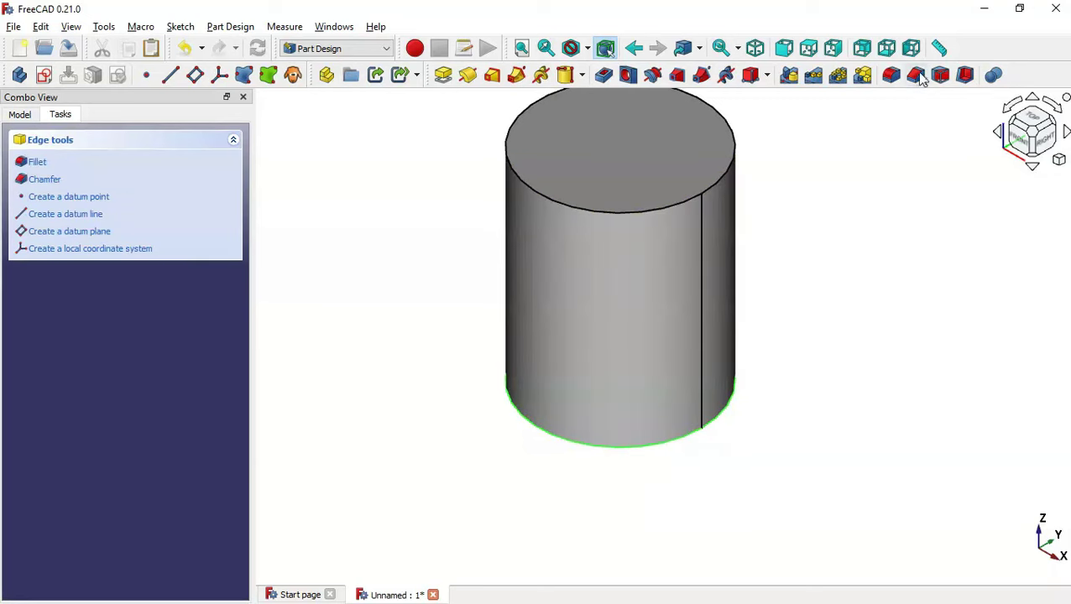
left_click(892, 78)
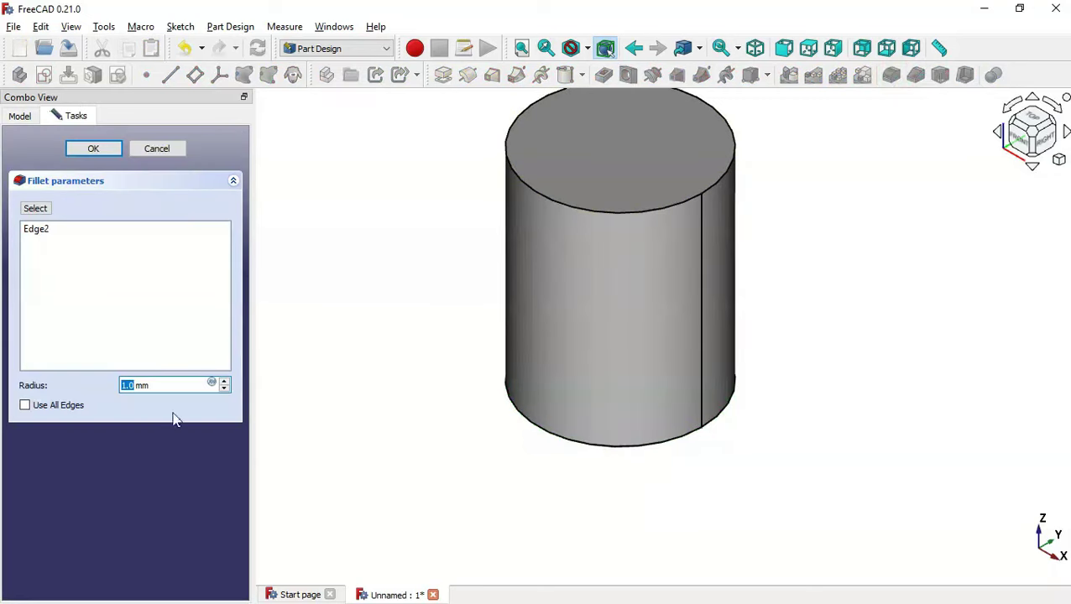
key("alt+Tab")
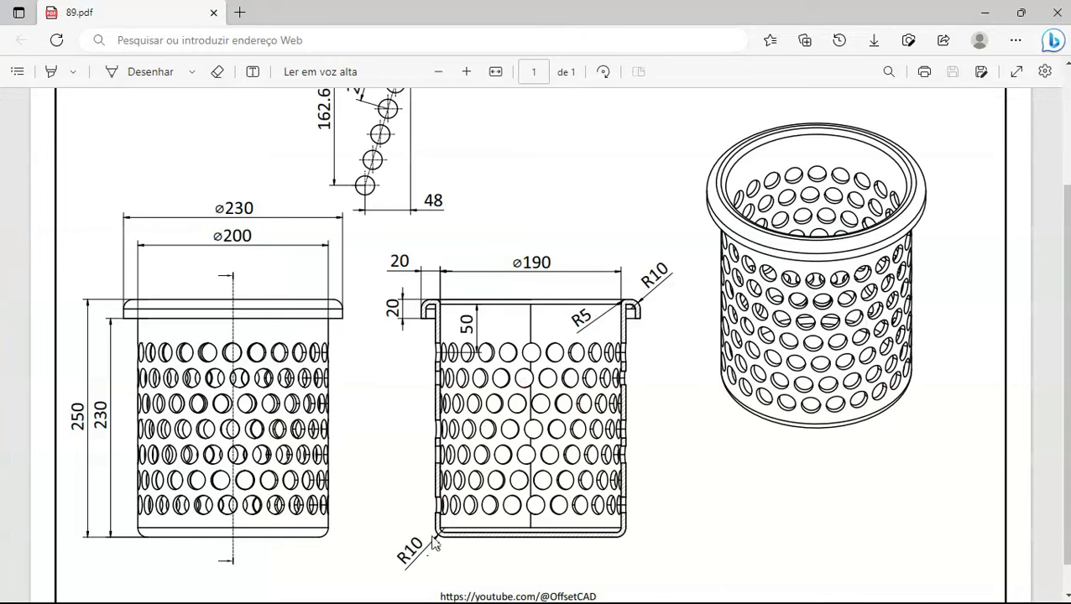
key("alt+Tab")
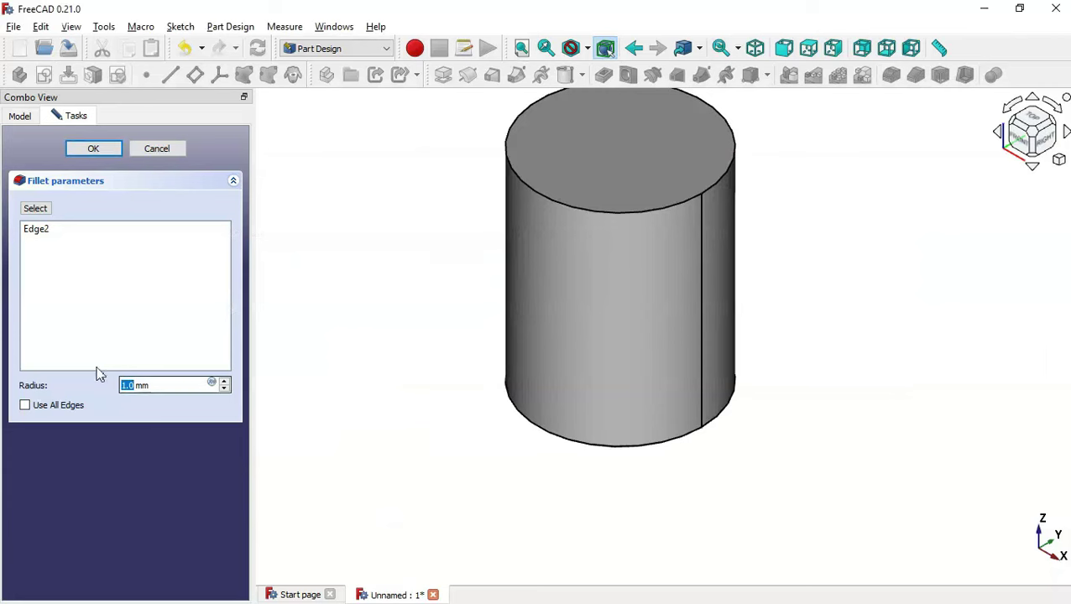
type("10")
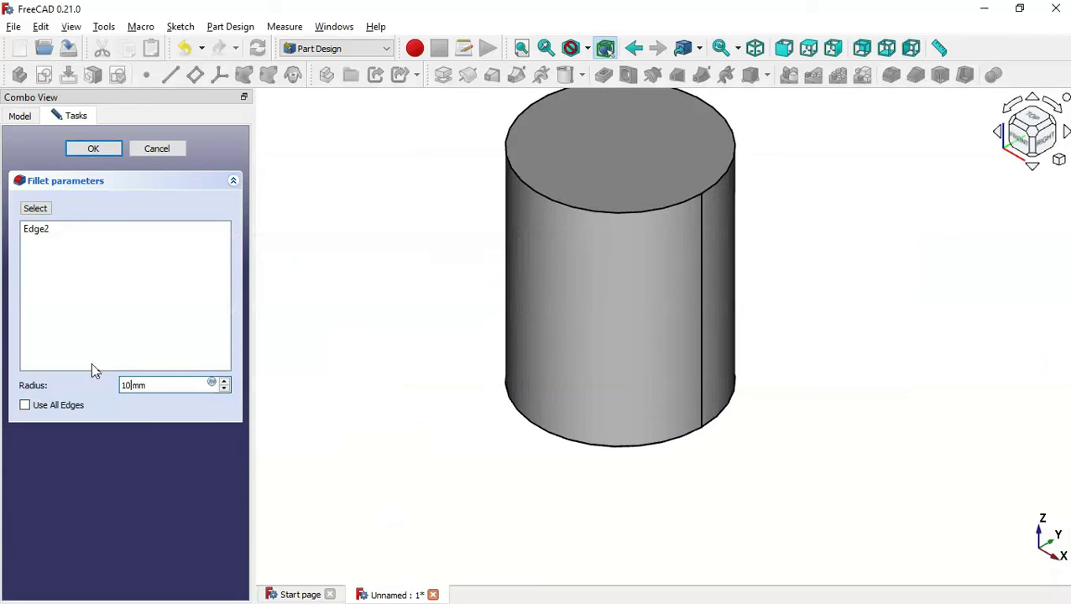
left_click(94, 148)
left_click(462, 442)
key("v")
key("f")
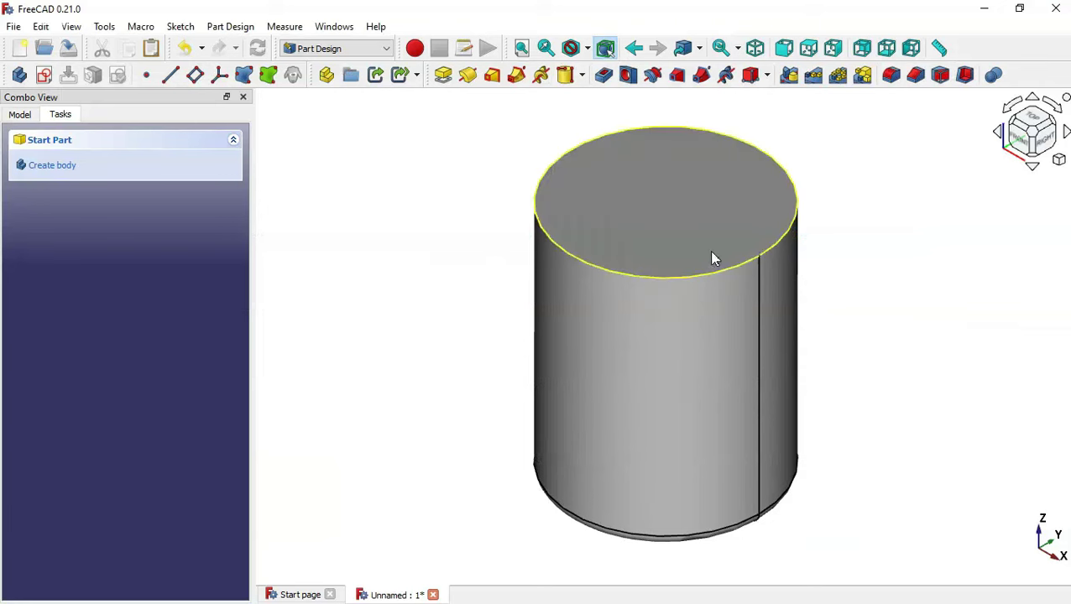
- Hollow the cylinder through its top face with the Thickness tool, using a 5 mm wall made inwards
left_click(905, 300)
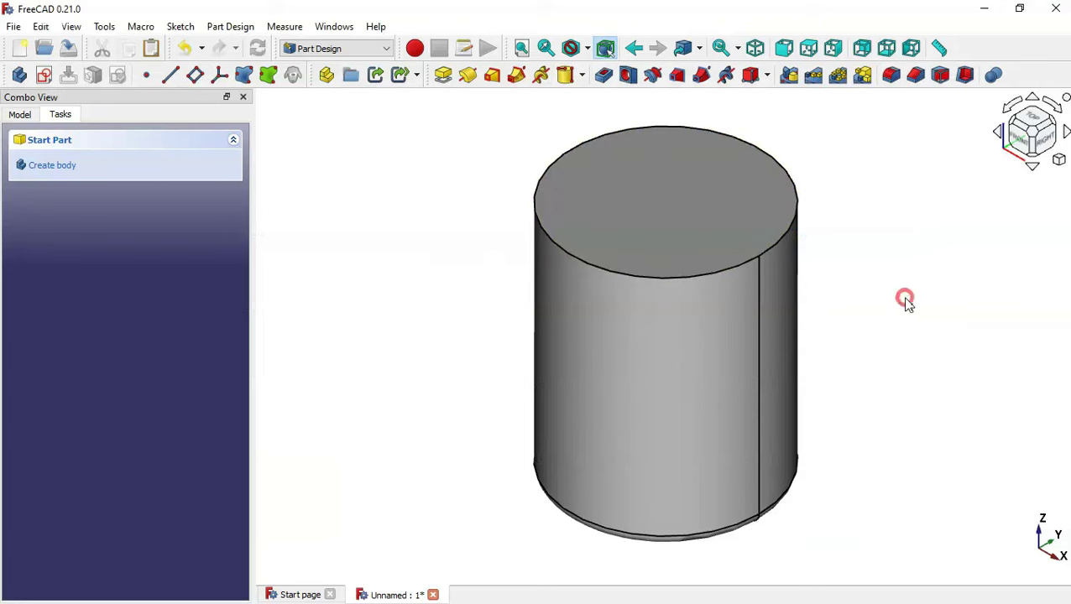
left_click(701, 209)
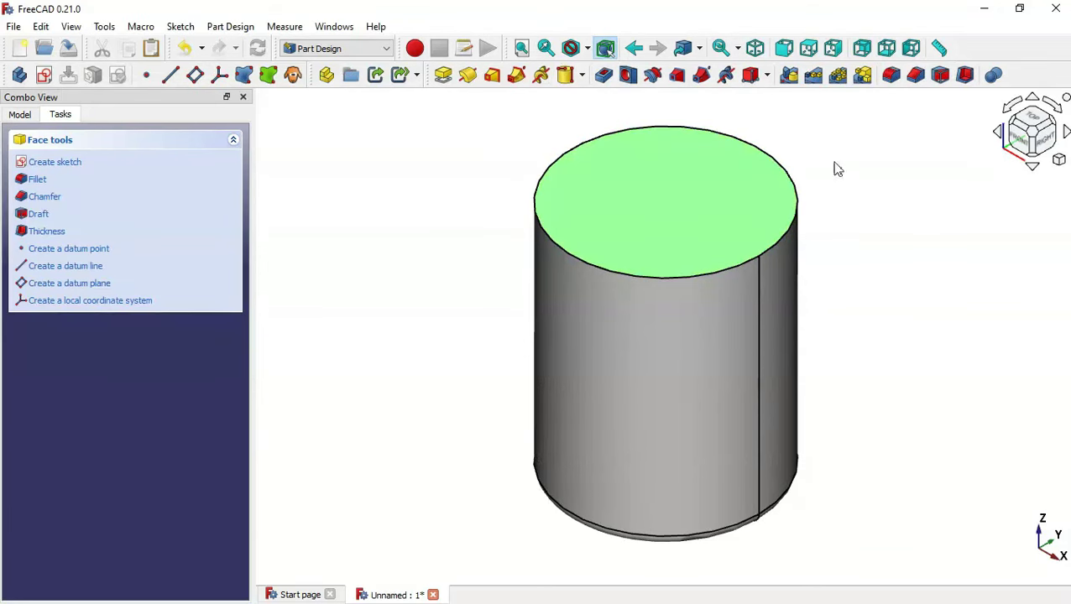
left_click(966, 76)
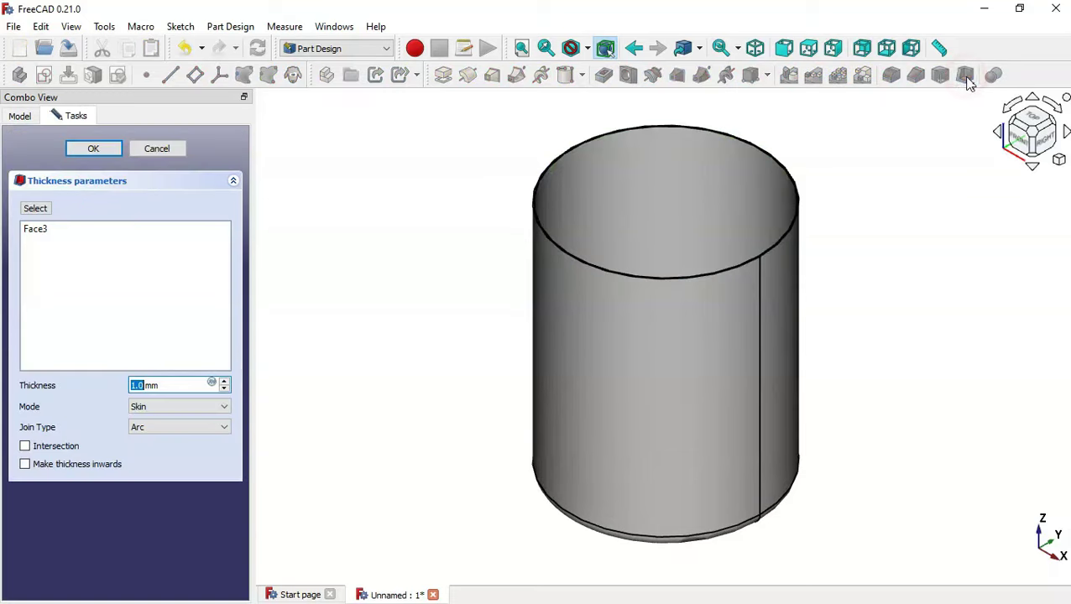
middle_click_drag(876, 134, 870, 195)
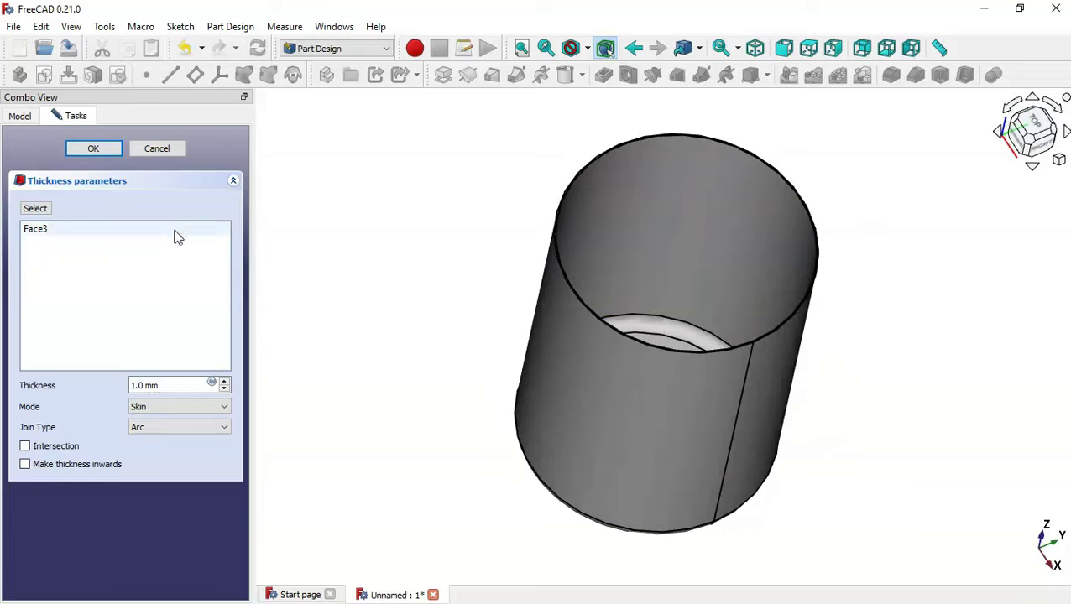
left_click(82, 467)
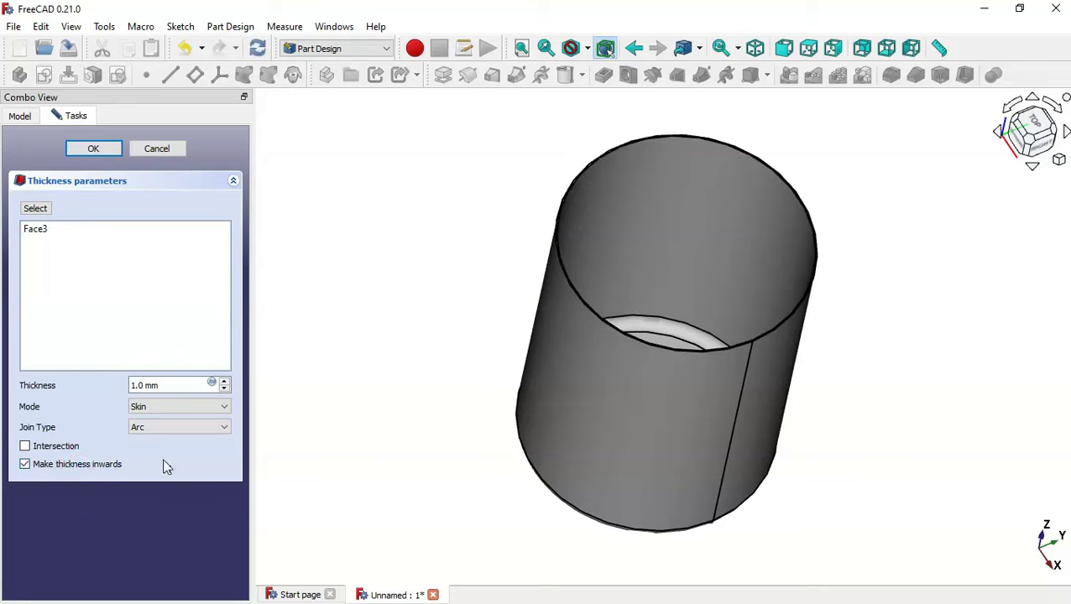
left_click_drag(184, 385, 113, 387)
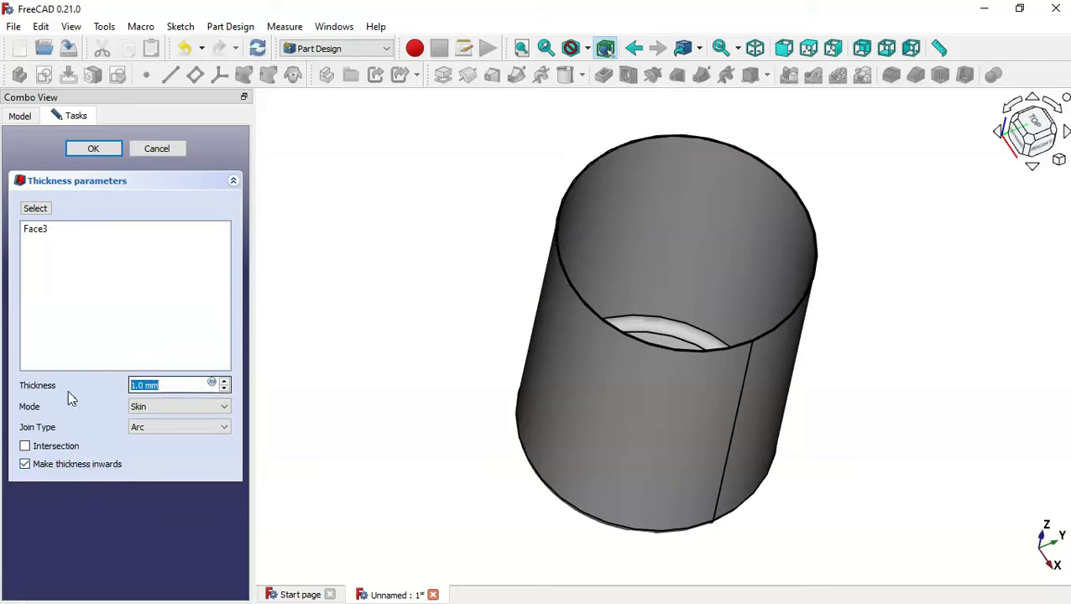
key("alt+Tab")
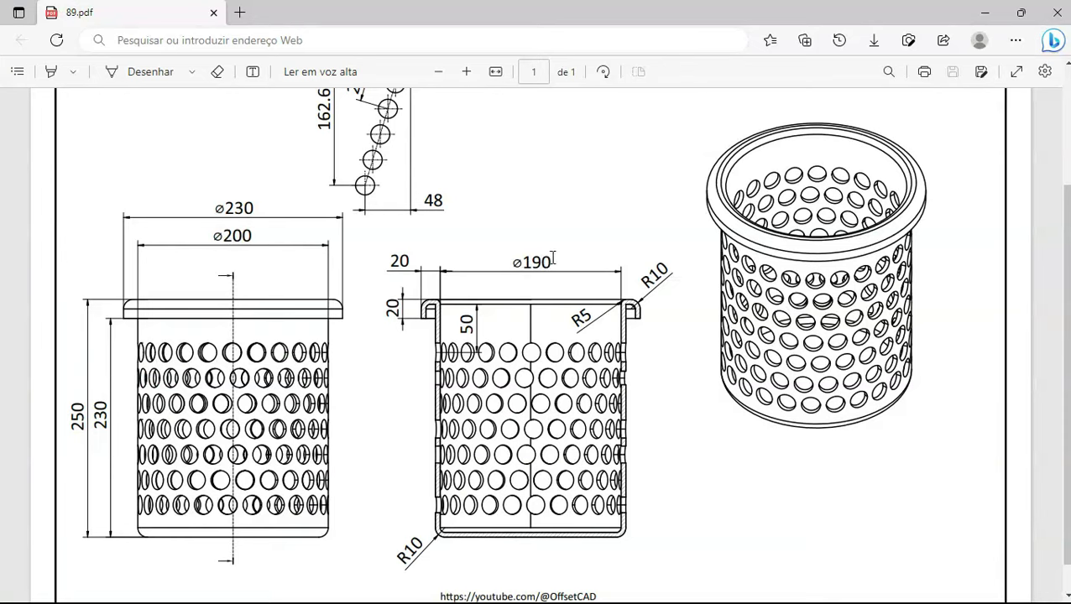
key("alt+Tab")
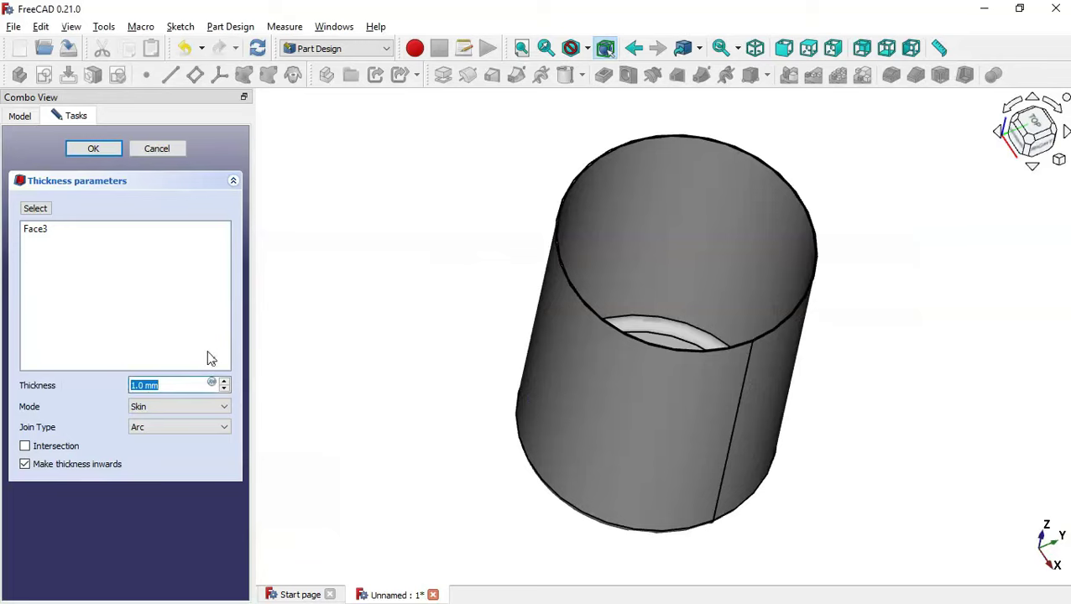
left_click(177, 383)
type("5")
left_click(94, 148)
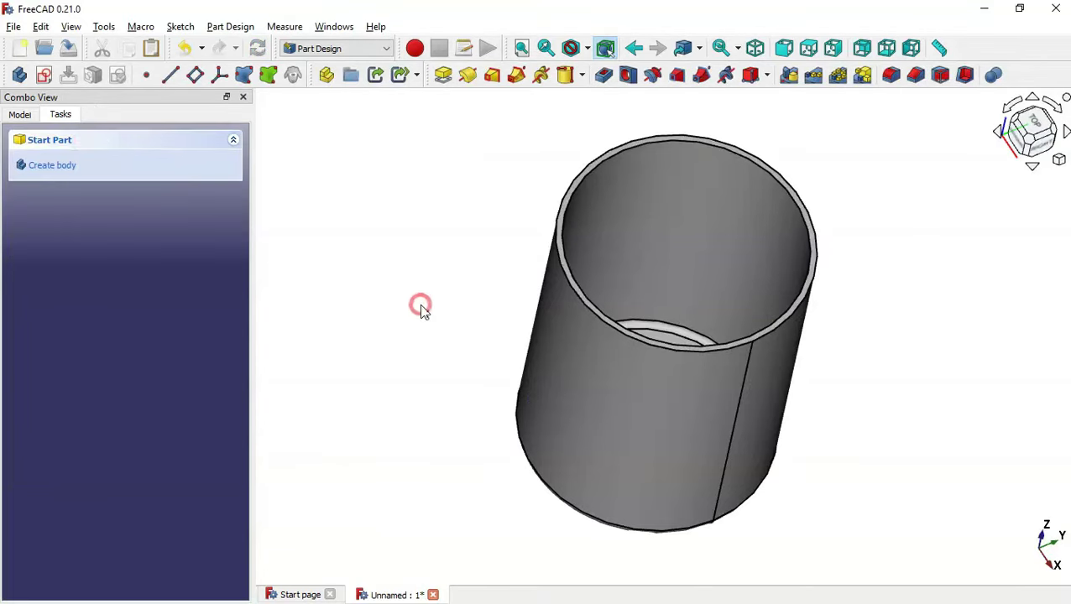
left_click_drag(871, 152, 864, 222)
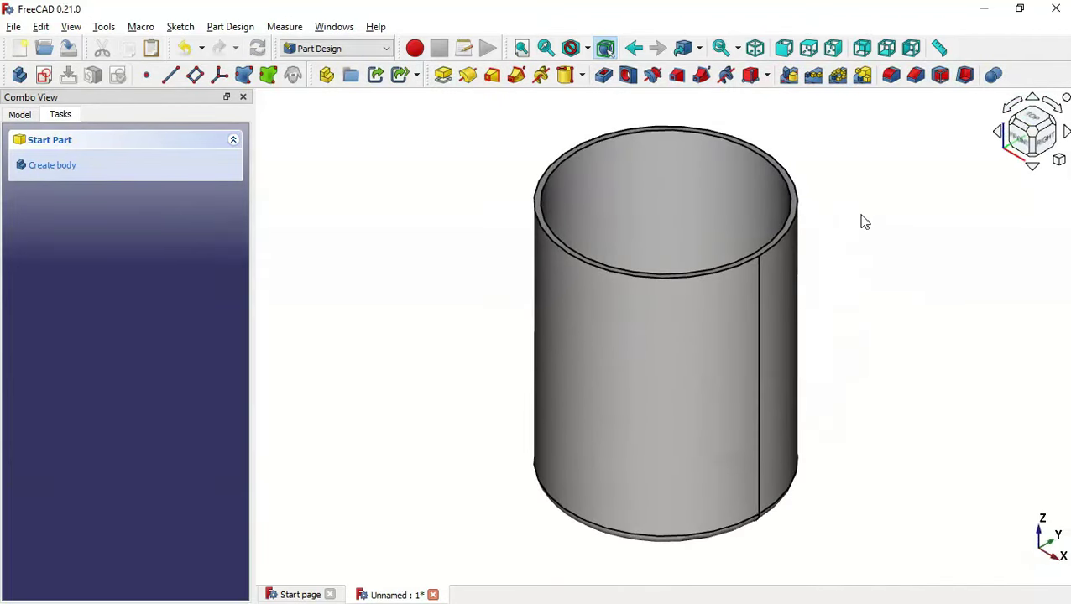
- Check the basket drawing, then start a sketch on the XZ plane and turn on the section view
key("alt+Tab")
left_click(45, 75)
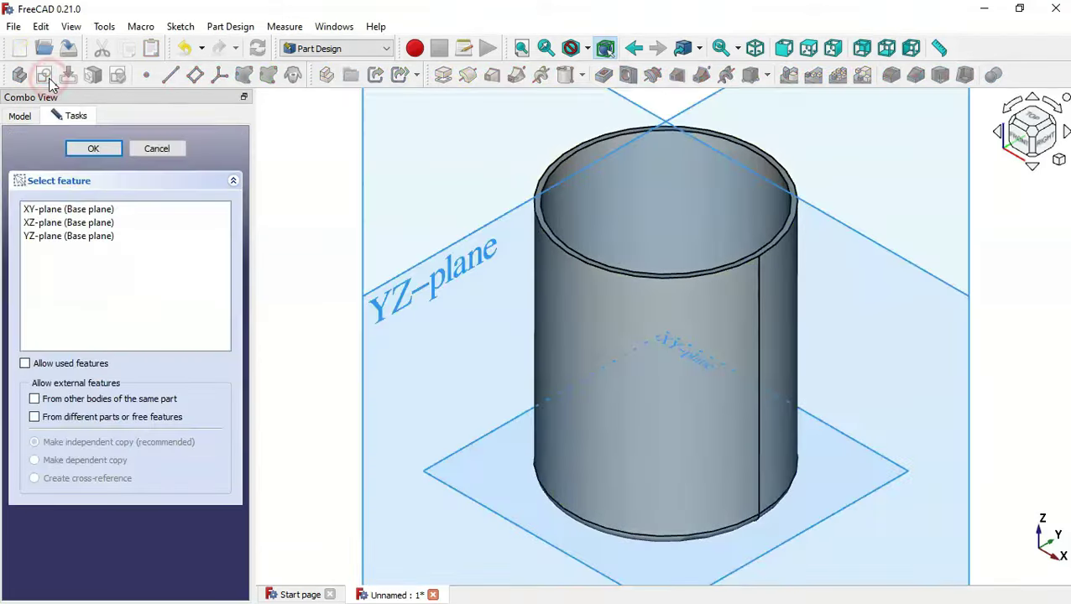
scroll(474, 392, "down", 3)
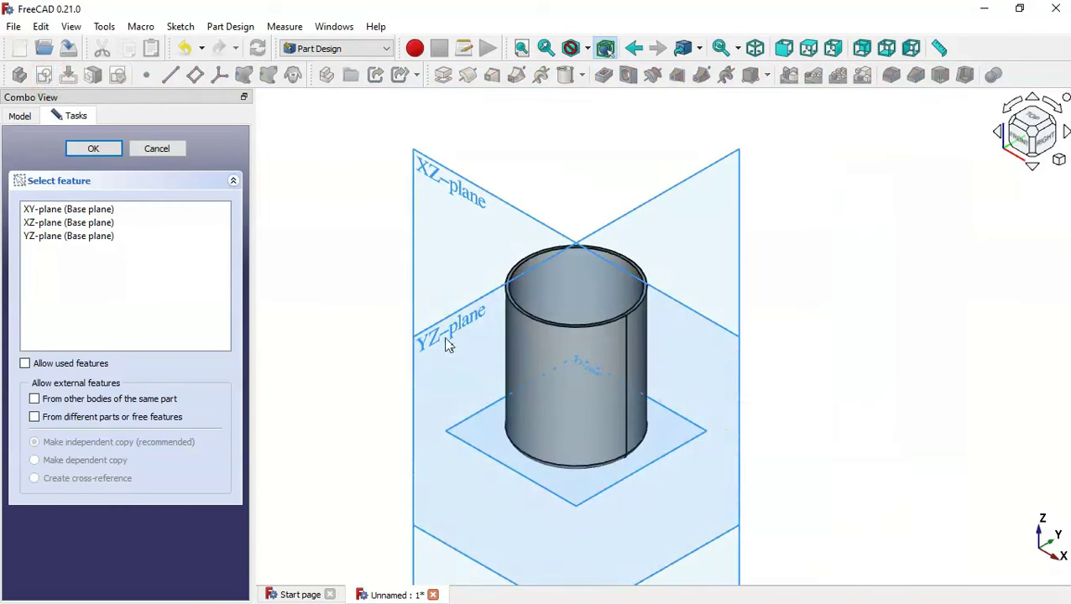
left_click(453, 190)
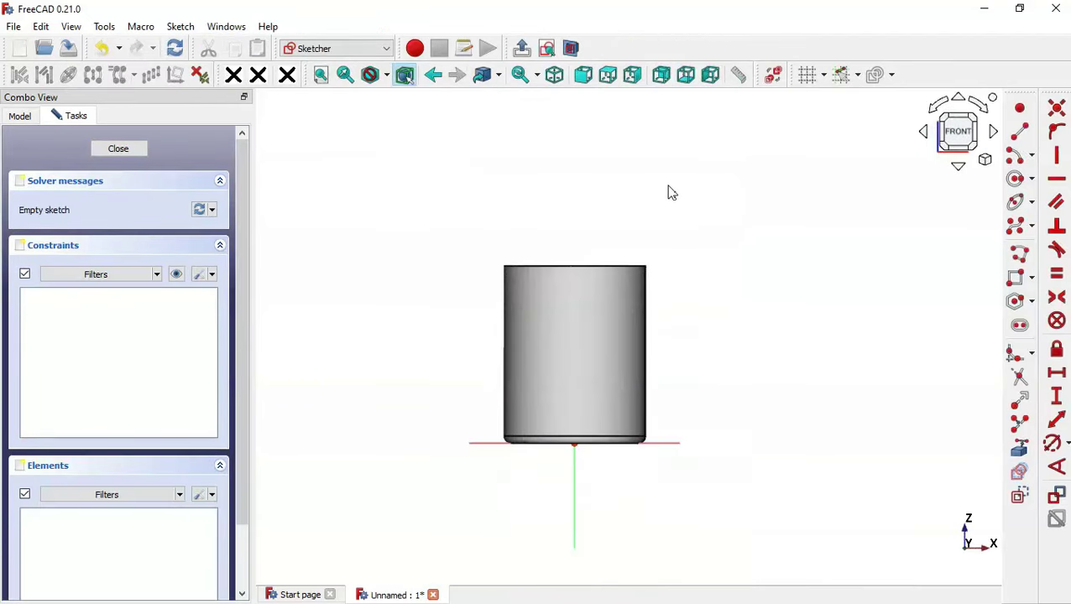
left_click(571, 48)
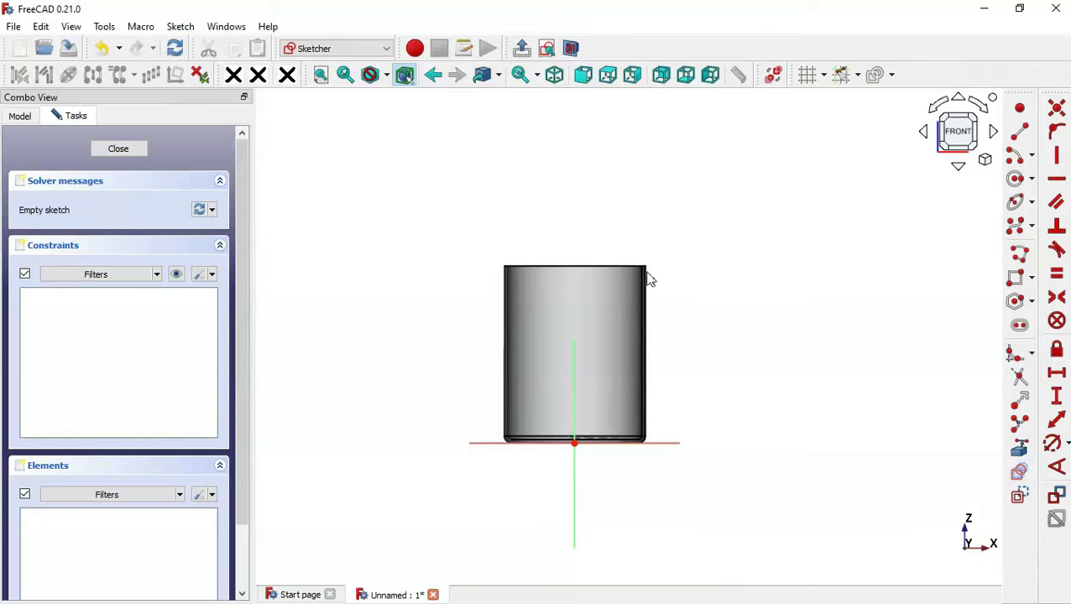
- Bring the hollow cylinder's top edge into the sketch as external geometry, including its outer corner point
scroll(648, 279, "up", 5)
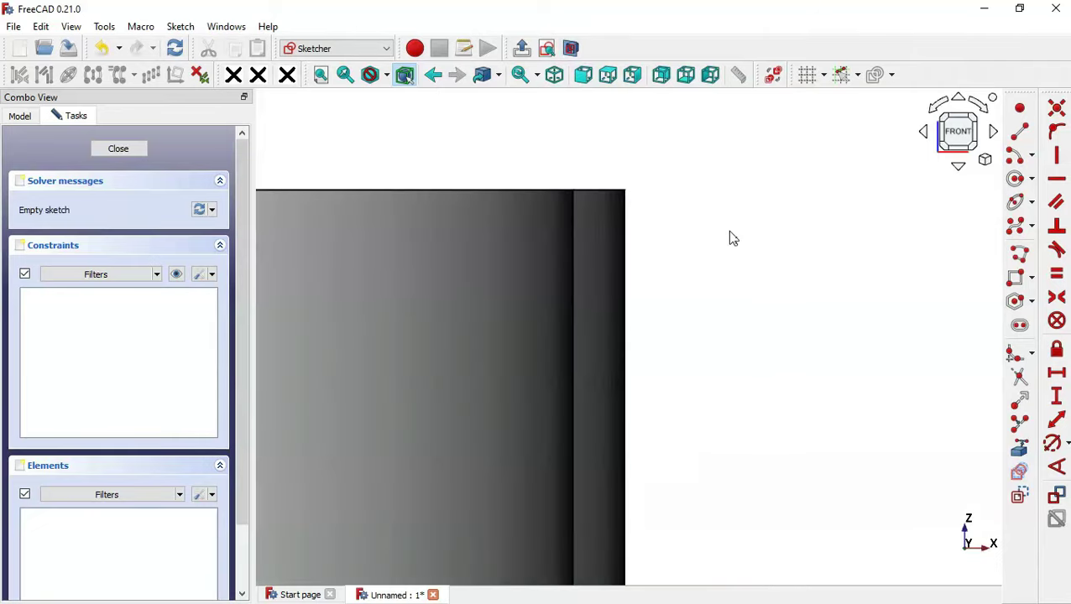
left_click(1020, 452)
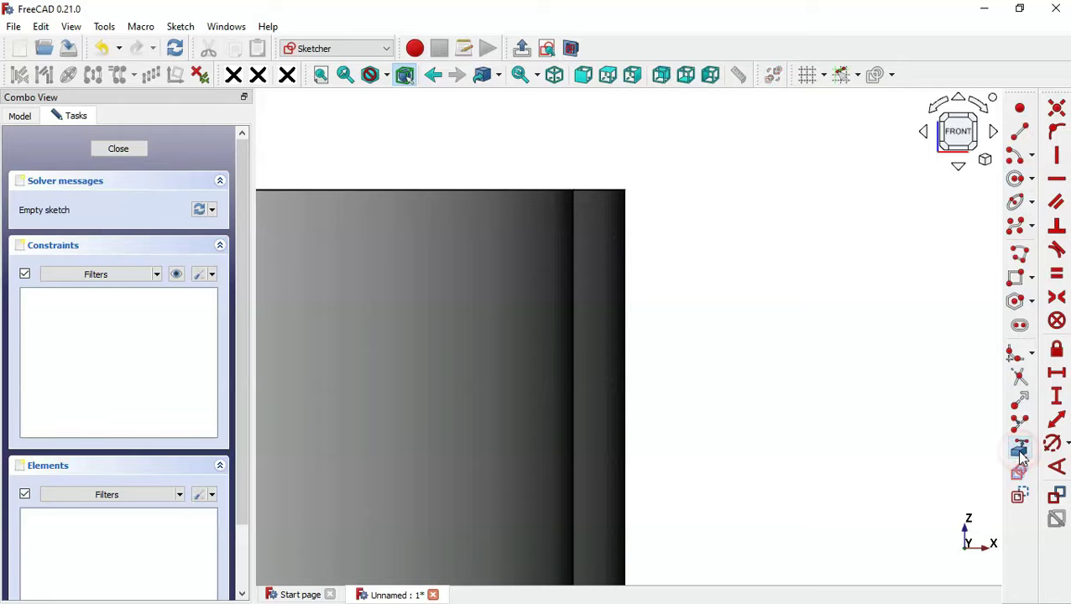
left_click(605, 190)
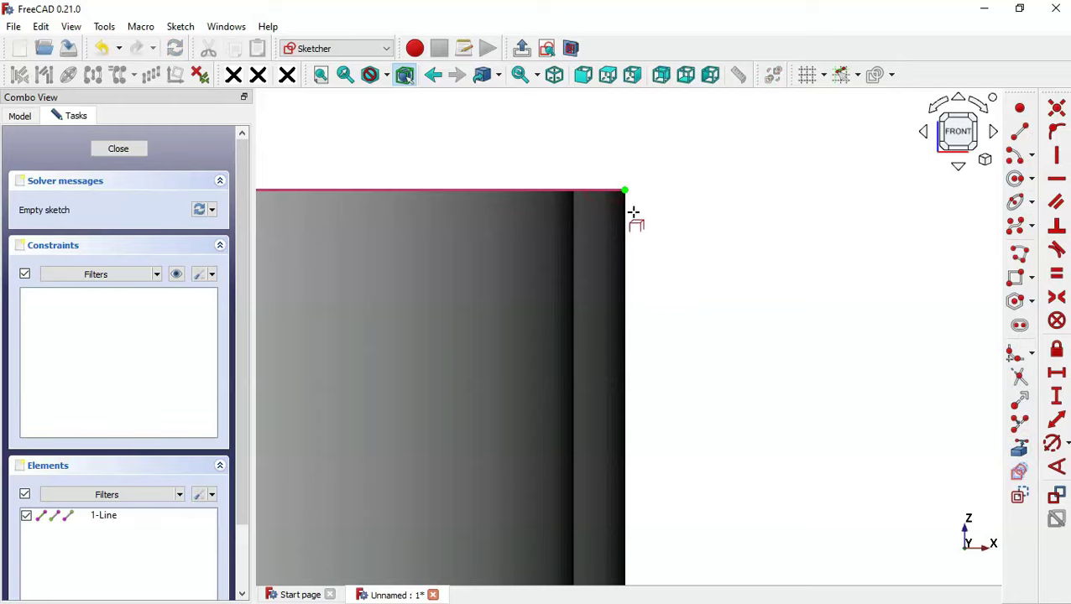
- Draw a closed L-shaped rim profile with the Polyline tool from the body's outer top corner, inner leg about 29 mm, and make its top line horizontal
scroll(649, 269, "down", 3)
scroll(732, 227, "up", 2)
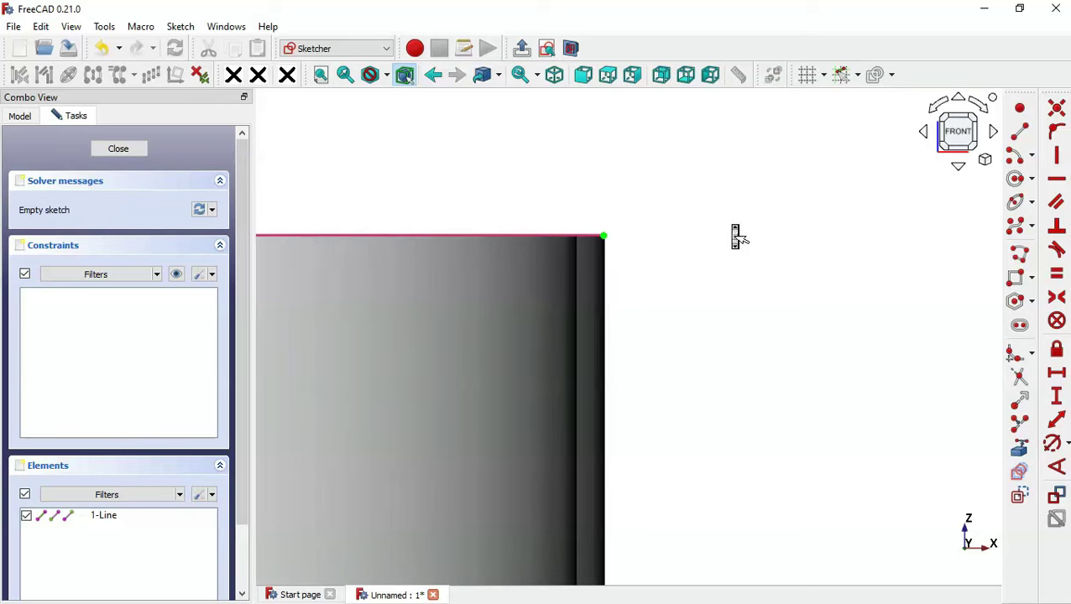
left_click(1024, 256)
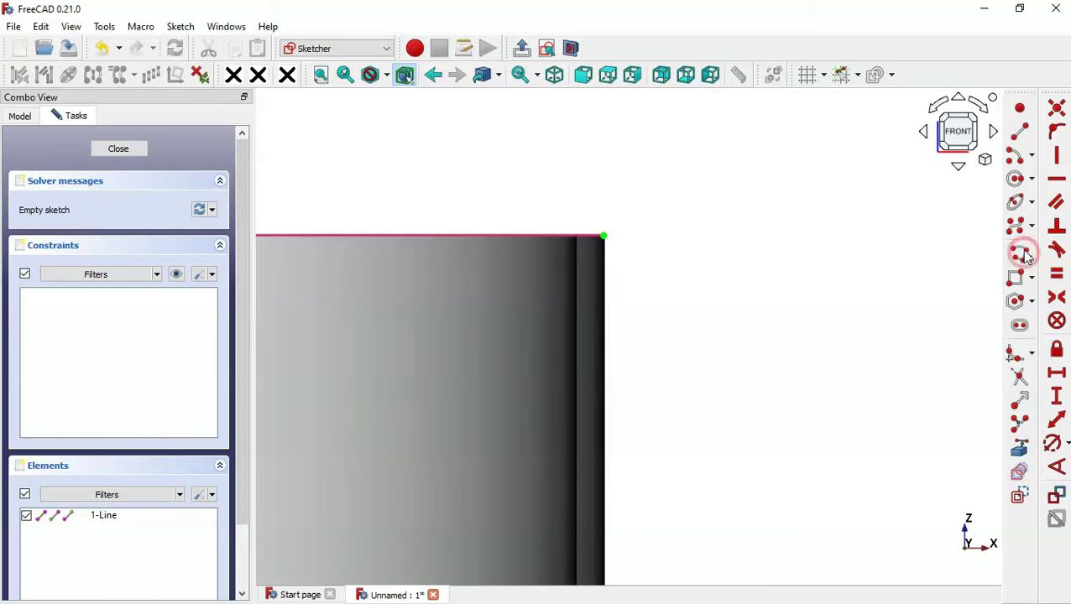
left_click(605, 237)
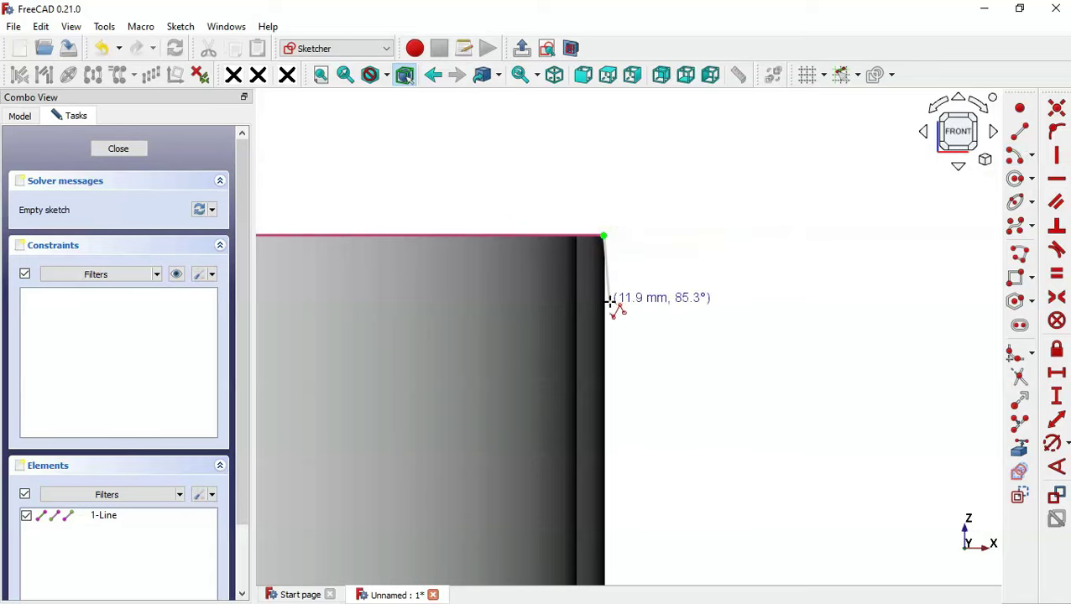
left_click(605, 309)
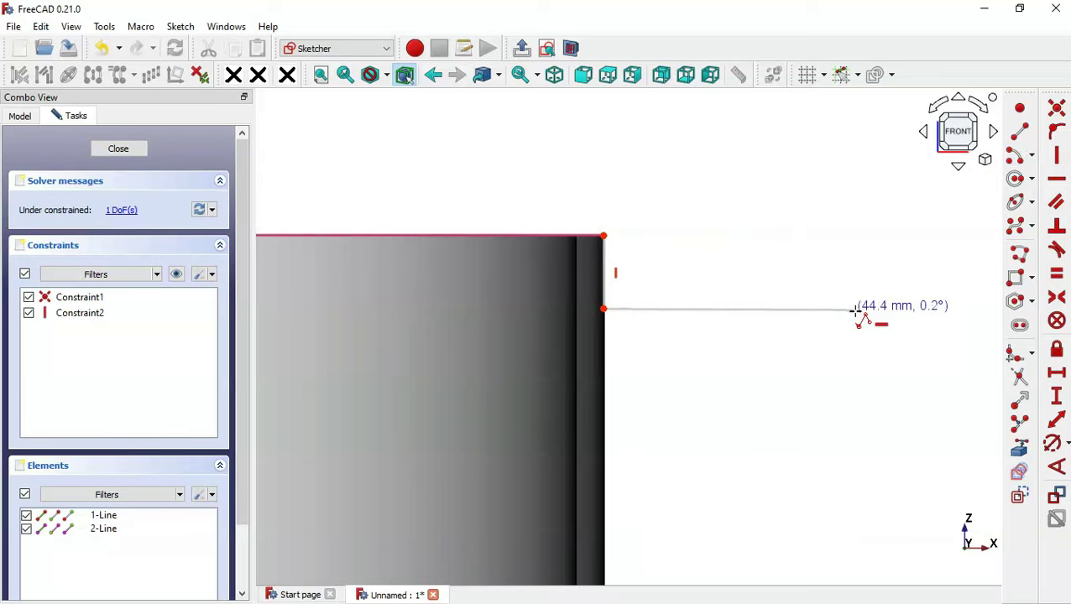
left_click(828, 310)
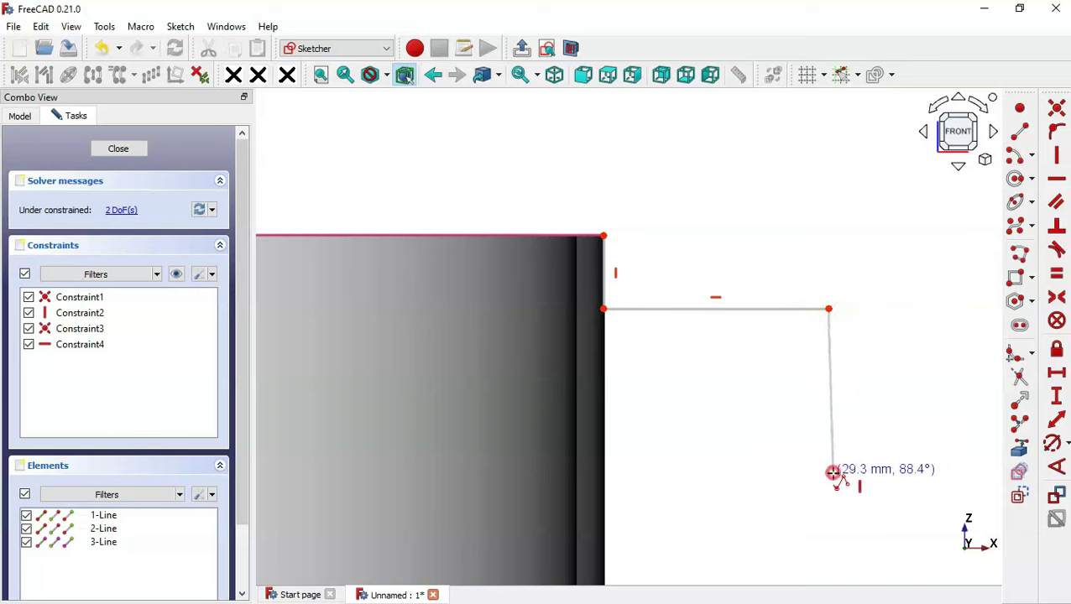
left_click(831, 472)
left_click(929, 472)
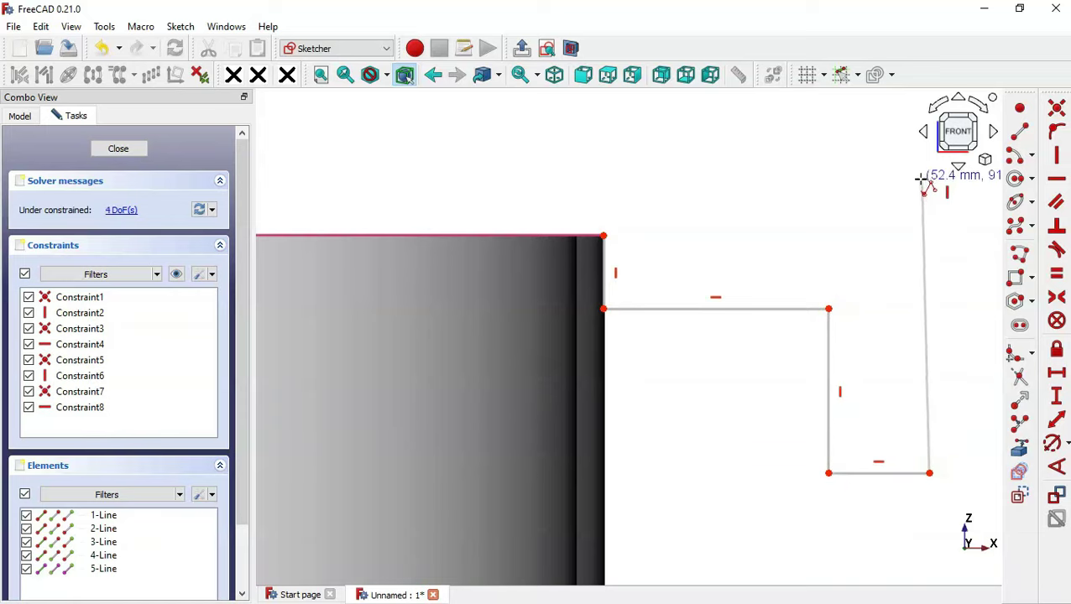
left_click(927, 220)
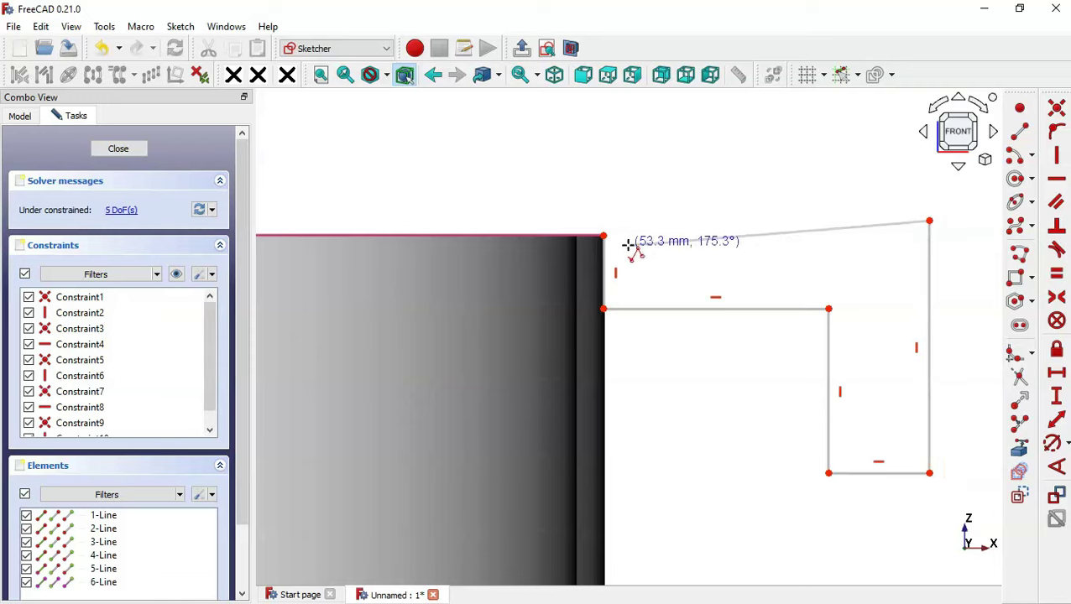
left_click(601, 233)
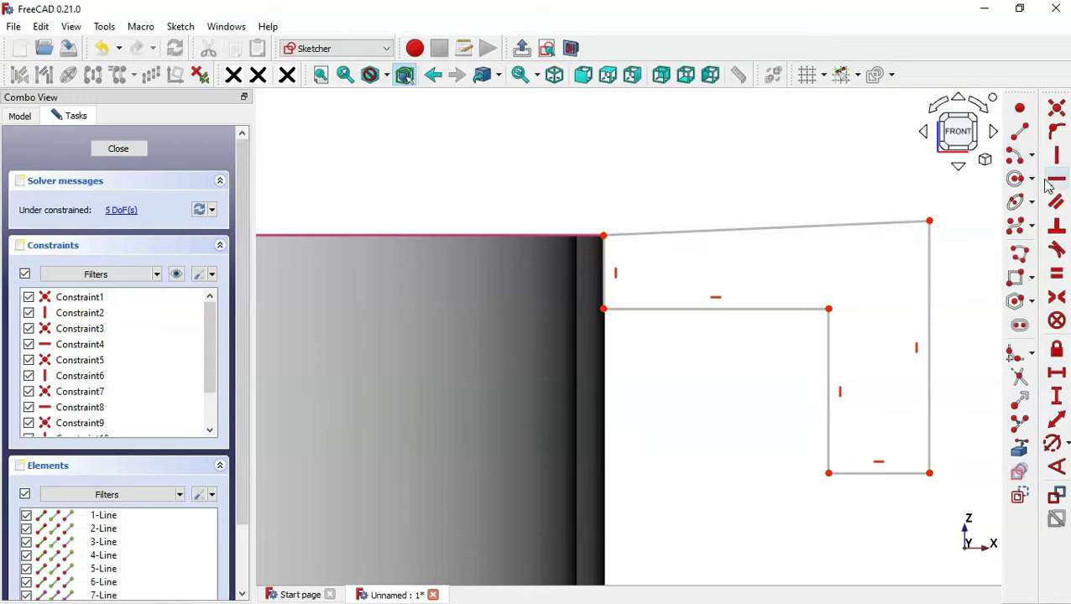
left_click(836, 225)
key("h")
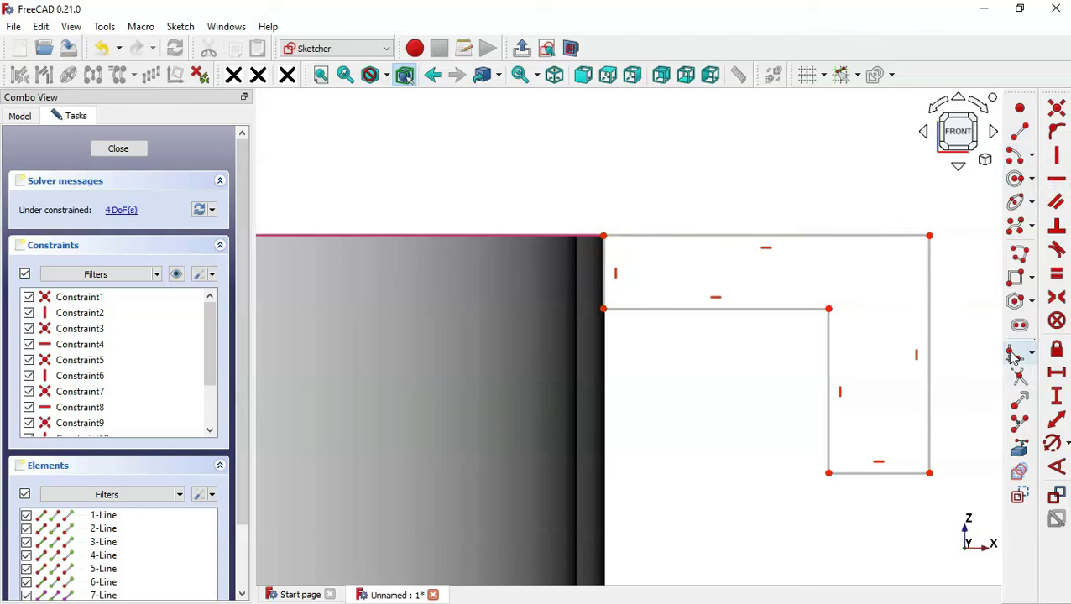
- Check the rim radii in the PDF drawing and round the rim profile's inner and outer bend corners with sketch fillets
key("alt+Tab")
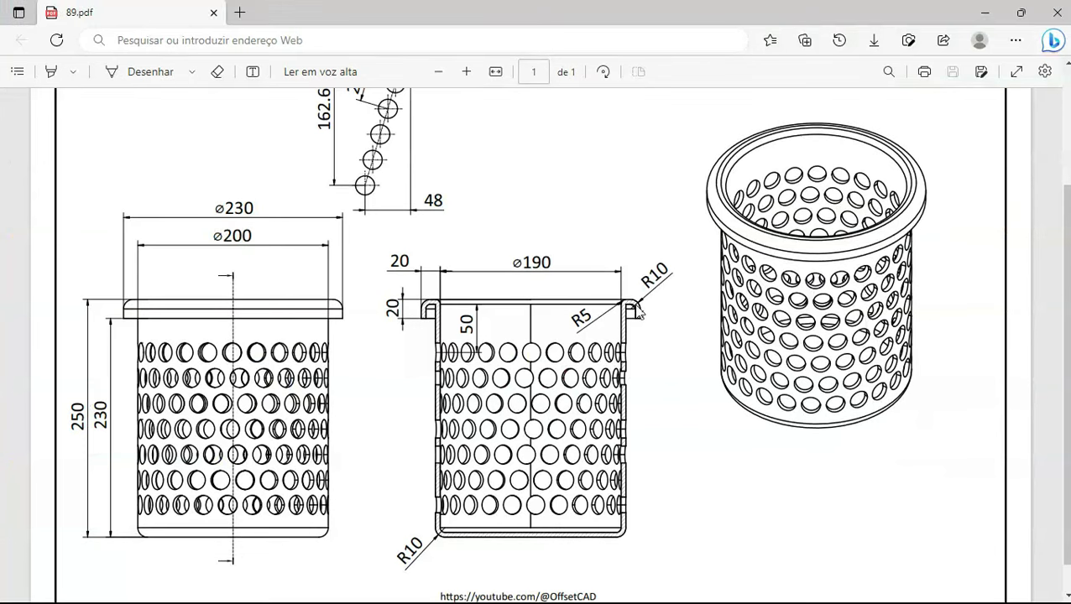
scroll(638, 310, "up", 3, "ctrl")
key("alt+Tab")
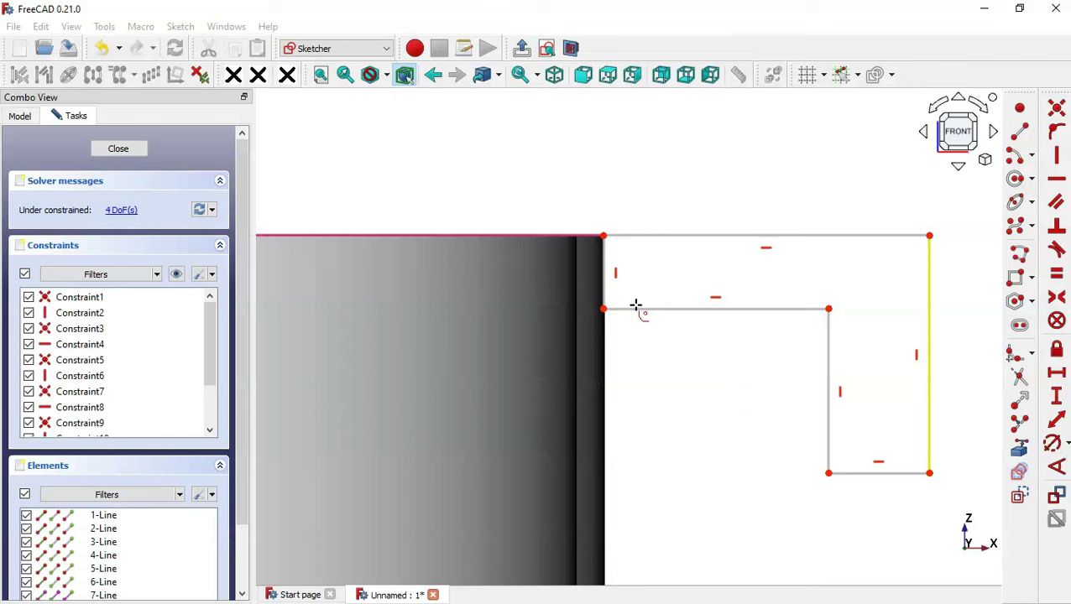
left_click(800, 309)
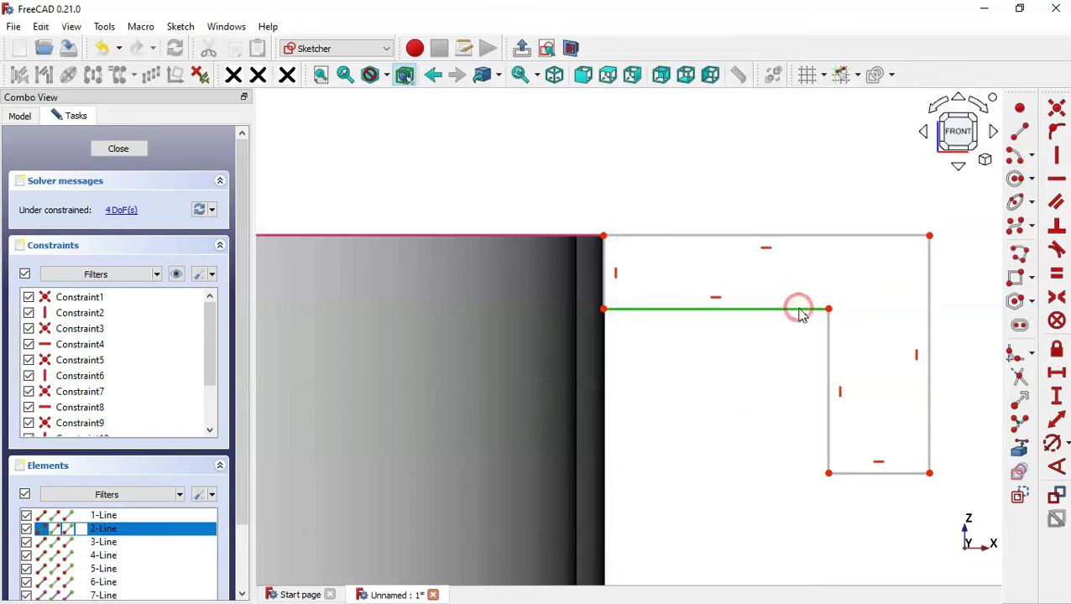
left_click(825, 339)
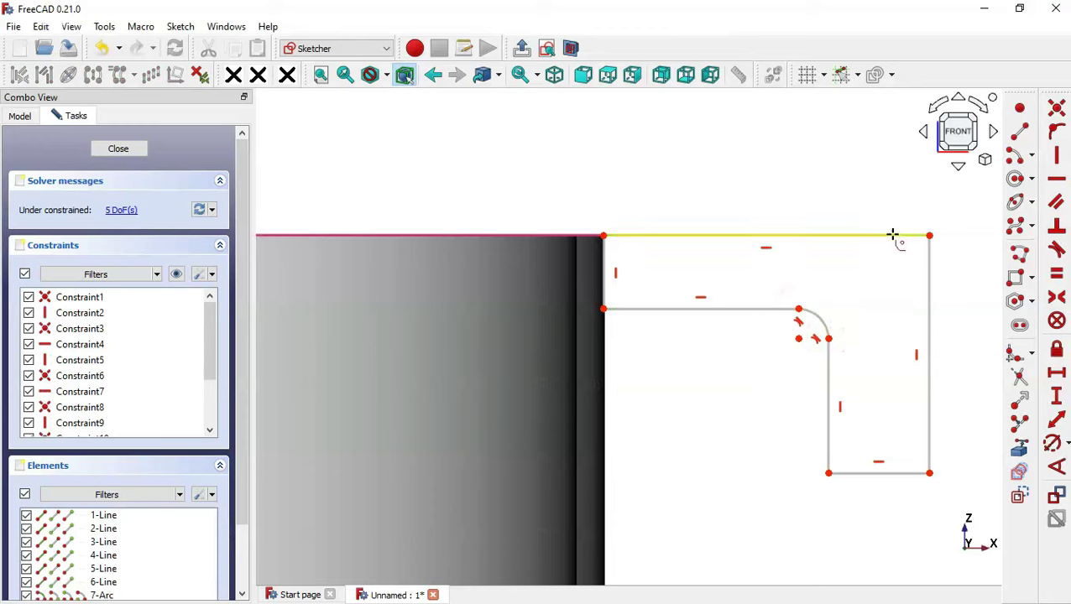
left_click(892, 235)
left_click(928, 278)
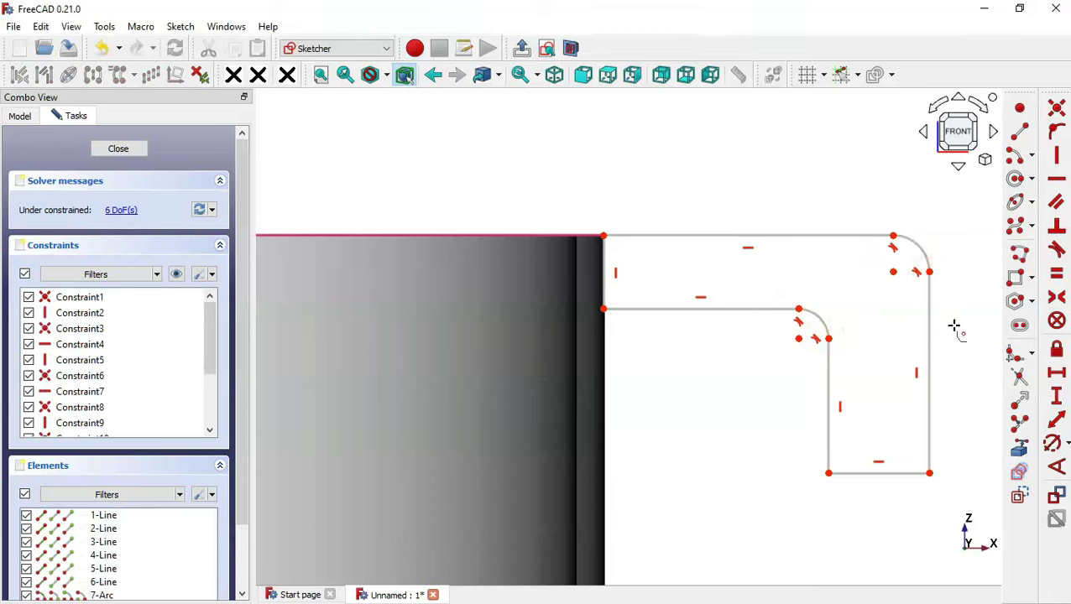
- Make the rim profile's two short end edges equal in length and the centres of its two fillet arcs coincident
left_click(878, 475)
key("e")
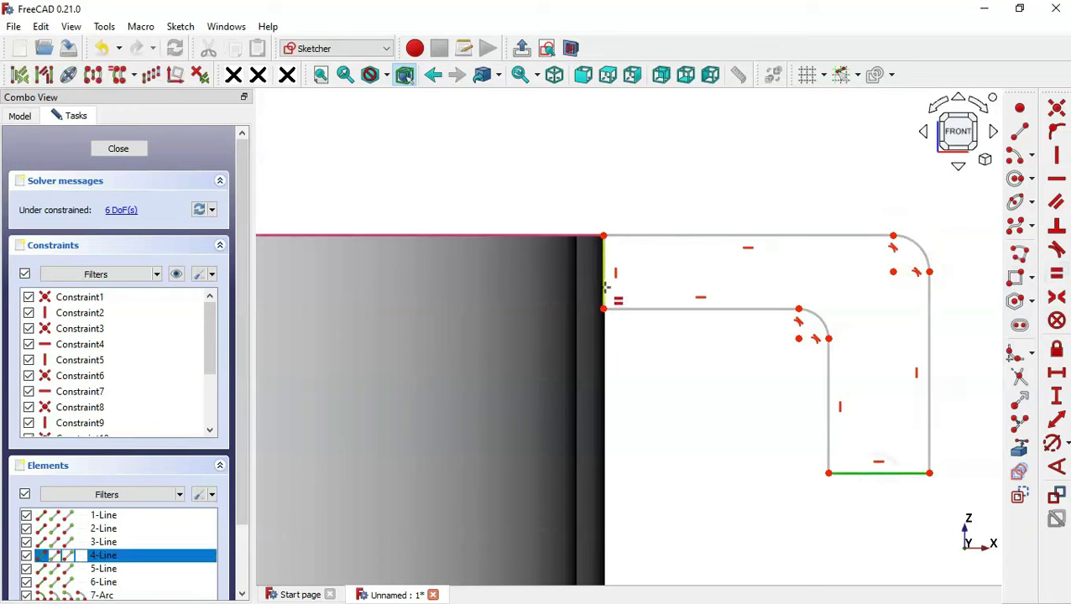
left_click(604, 286)
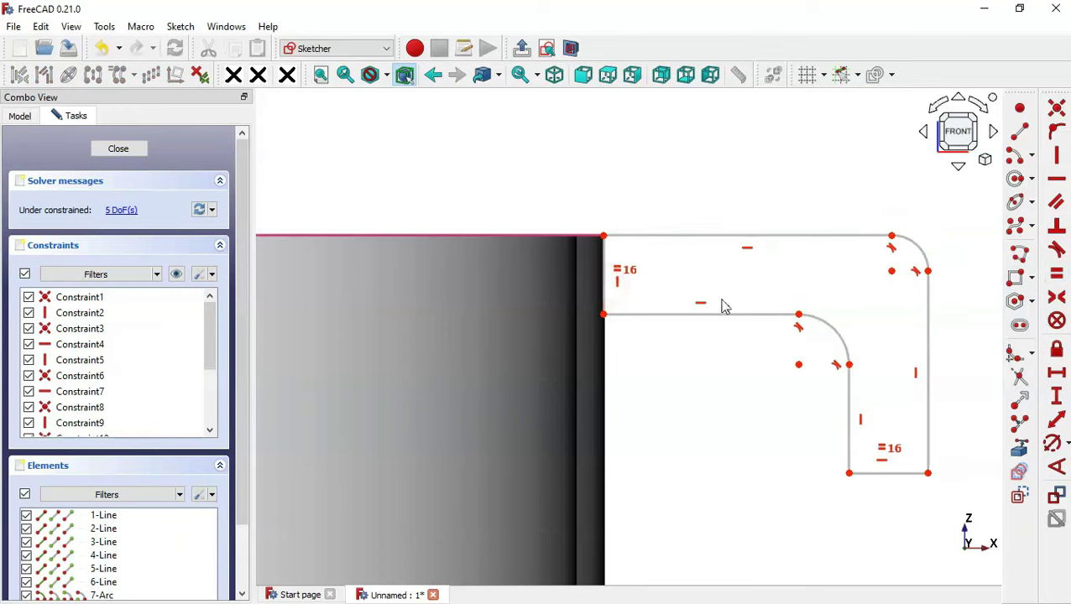
left_click(892, 272)
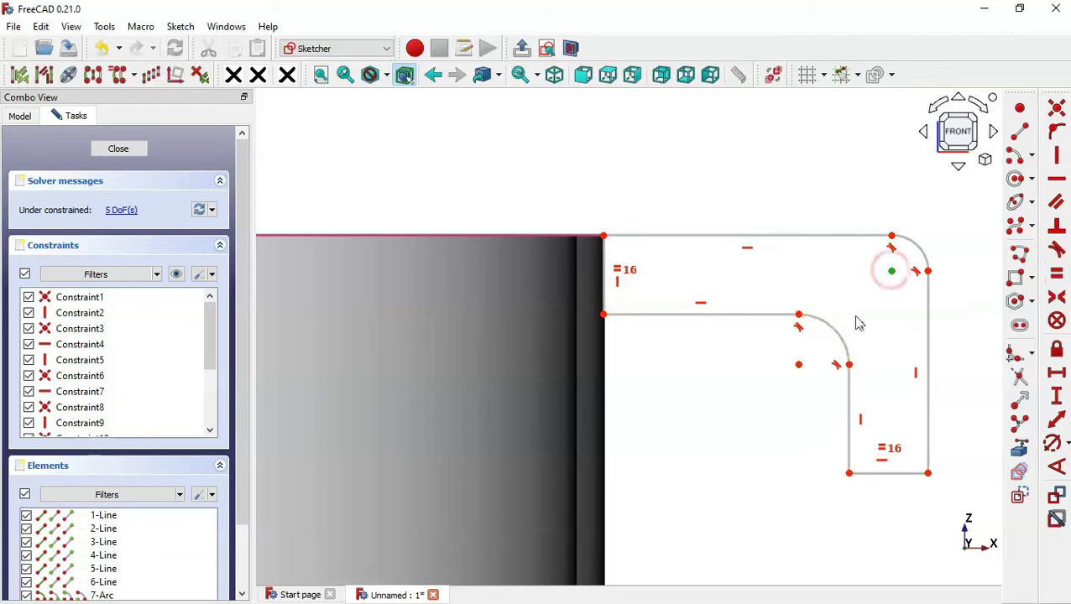
left_click(799, 367)
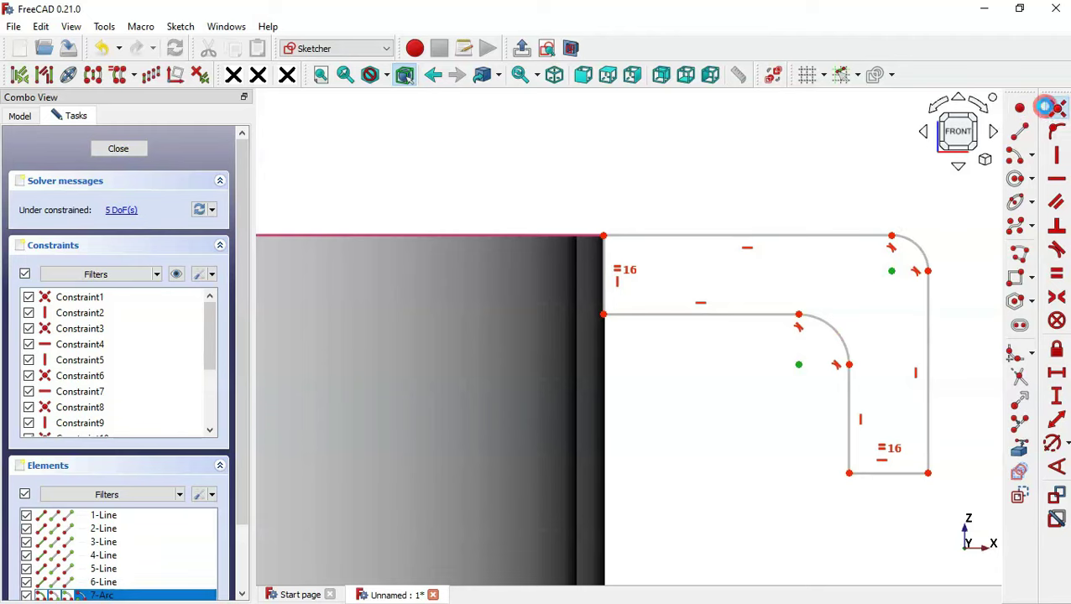
left_click(1055, 109)
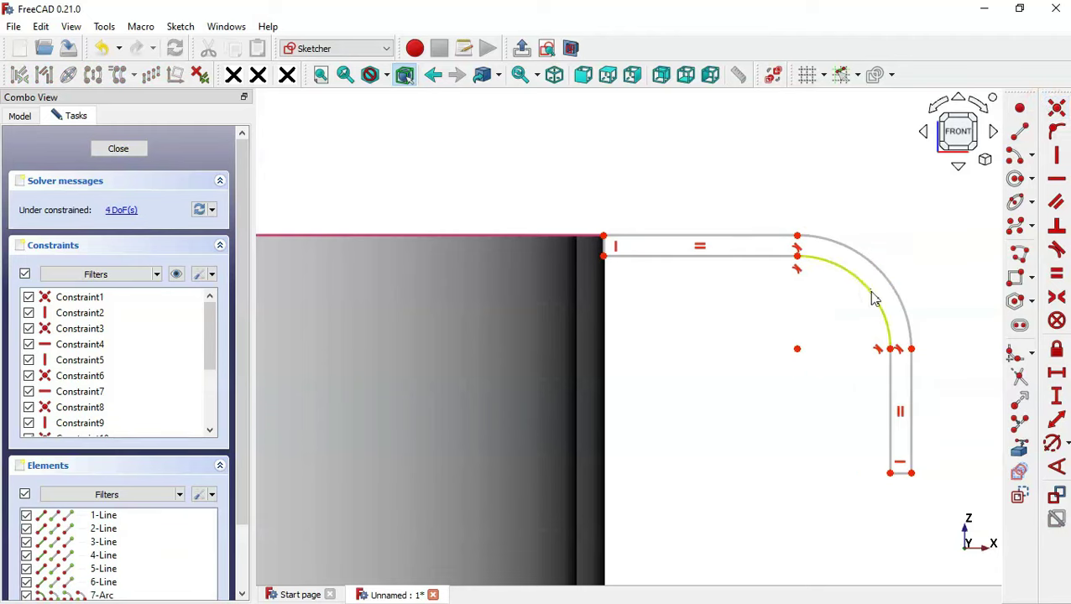
- Check the outer rim radius in the PDF drawing and constrain the profile's outer arc to a 10 mm radius
key("alt+Tab")
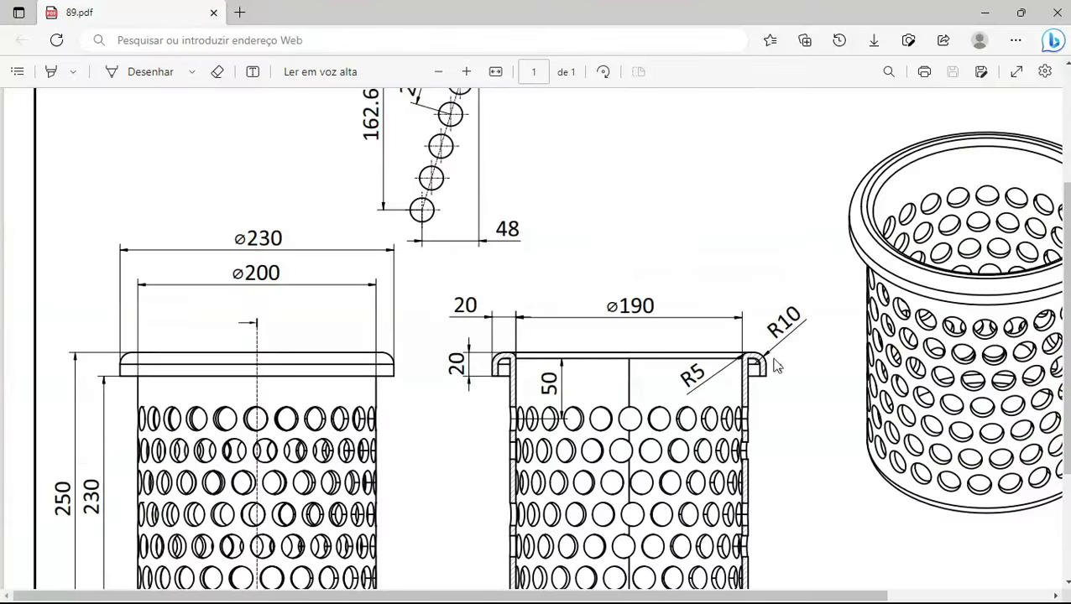
key("alt+Tab")
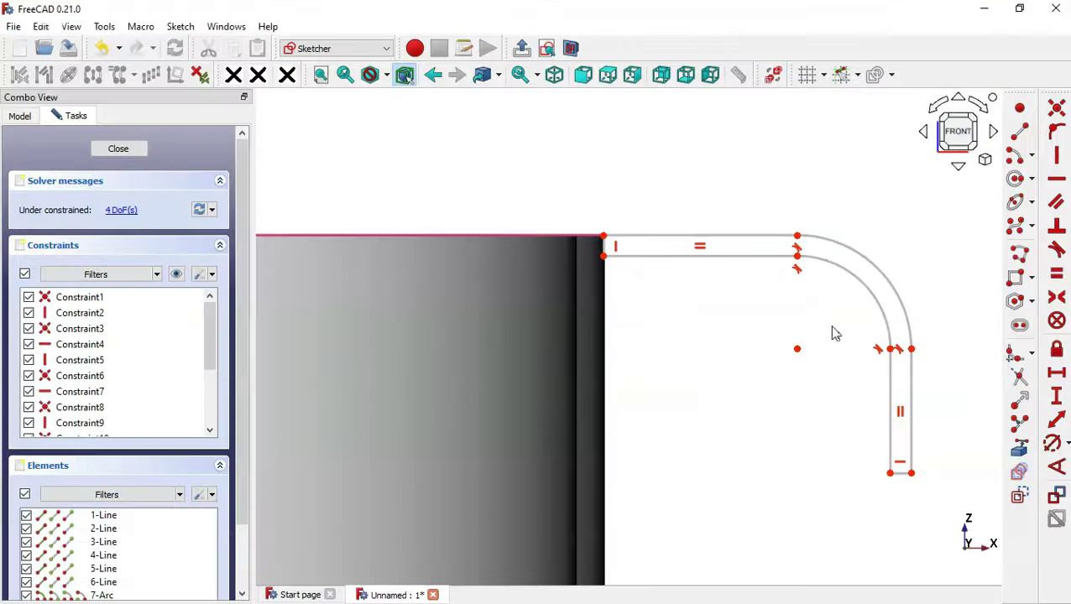
left_click(1056, 443)
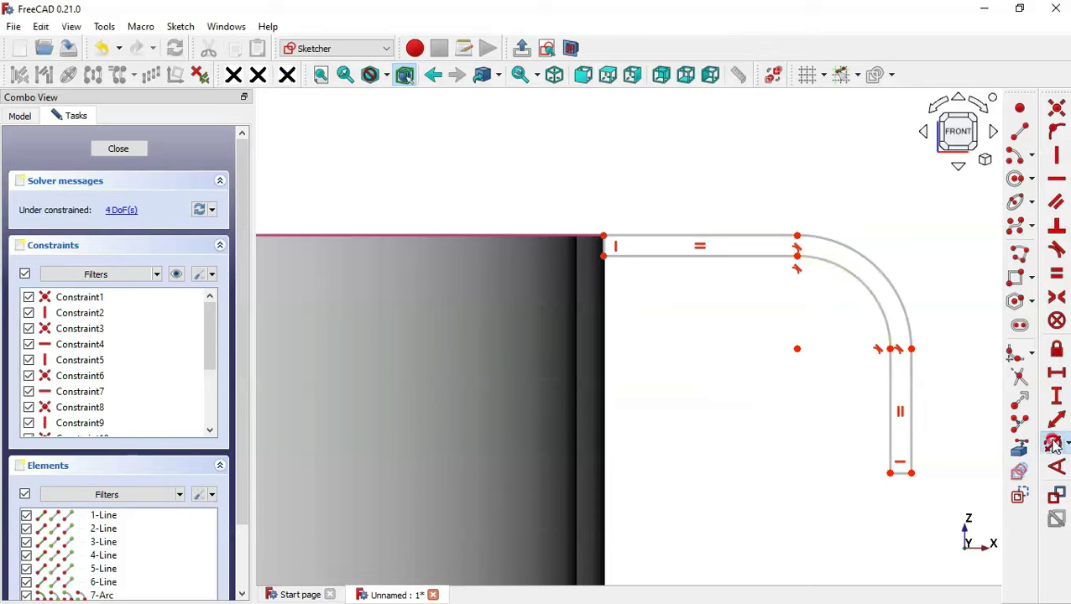
left_click(879, 271)
type("10")
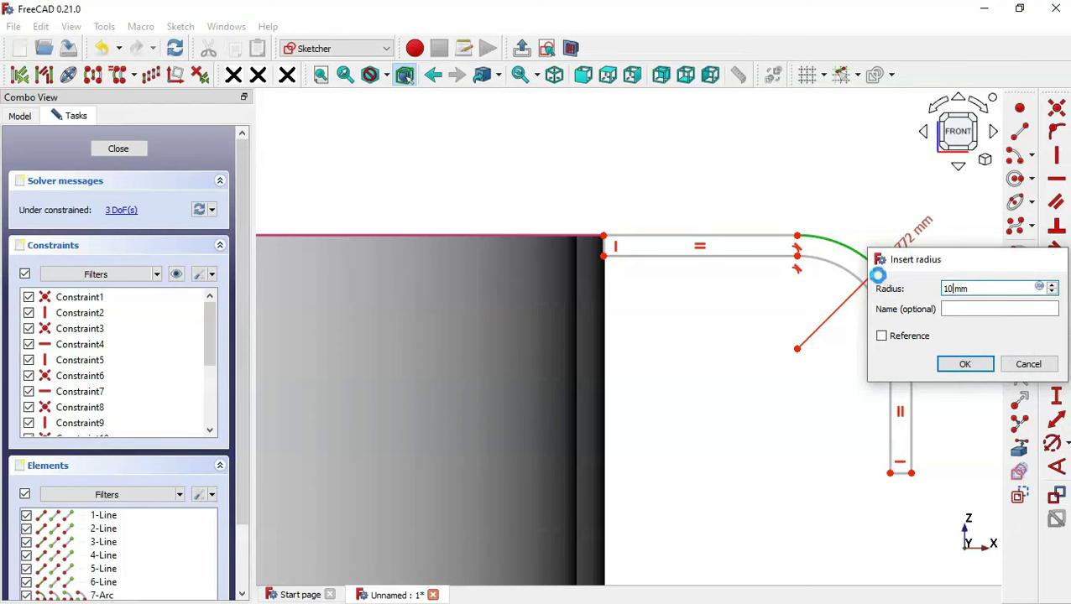
key("Return")
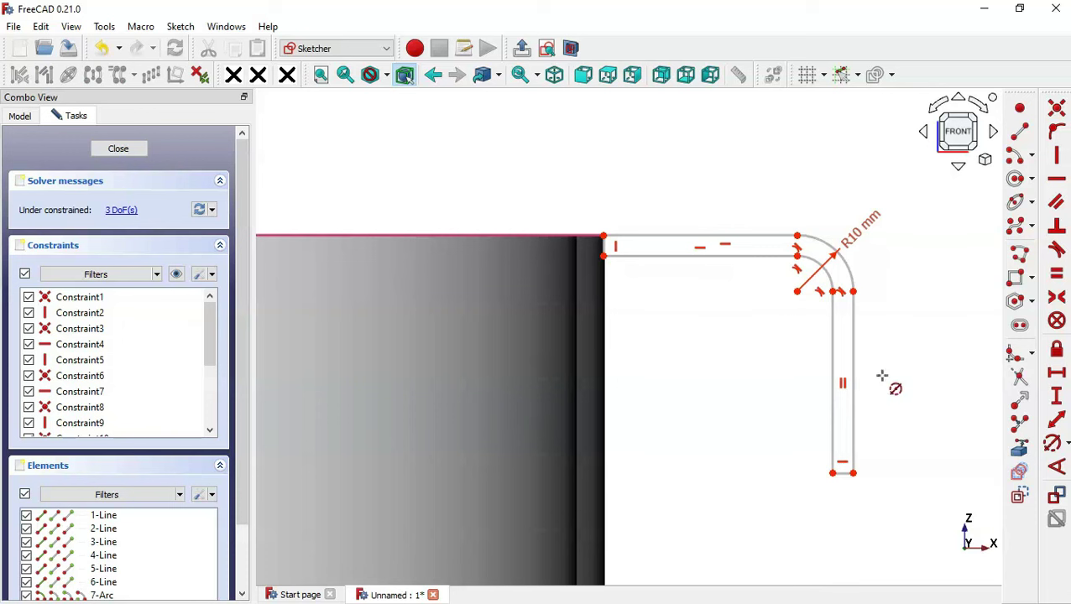
- Check the rim in the PDF drawing and set the width of the profile's lower end edge to 5 mm
left_click(1057, 373)
key("alt+Tab")
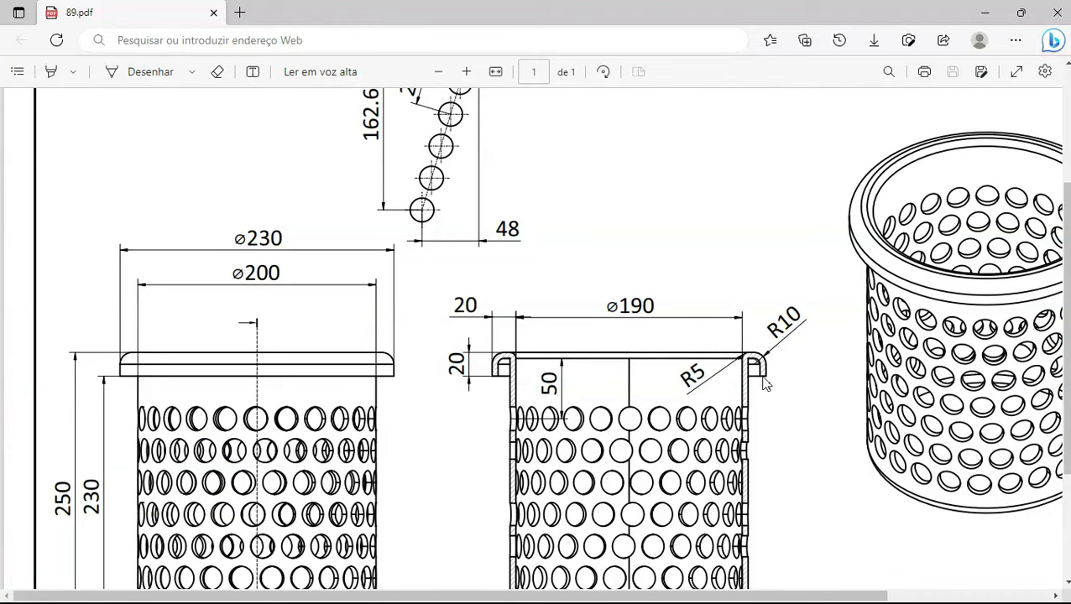
key("alt+Tab")
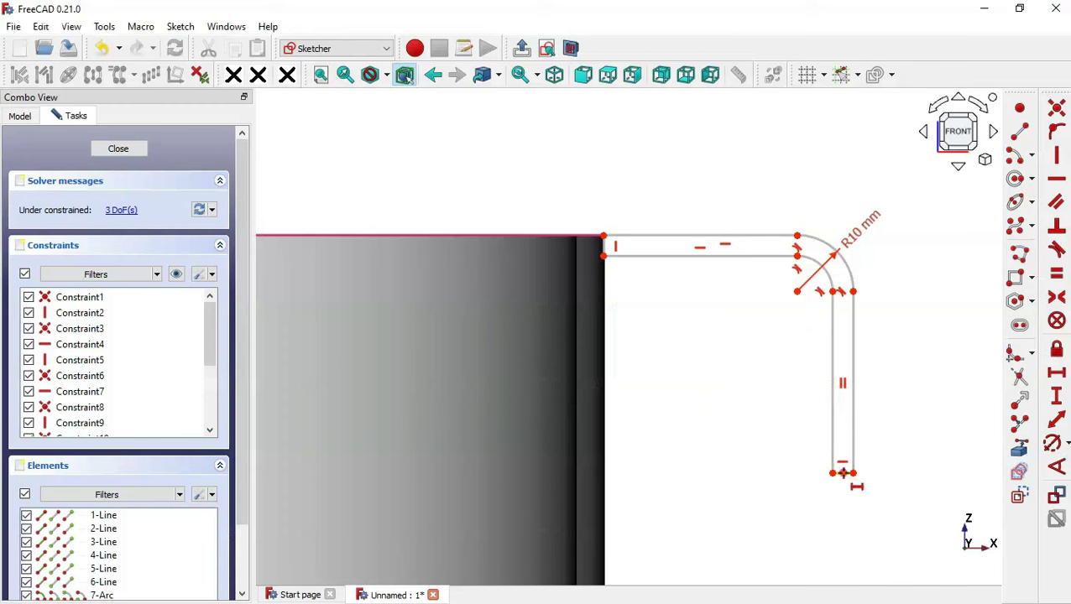
left_click(843, 472)
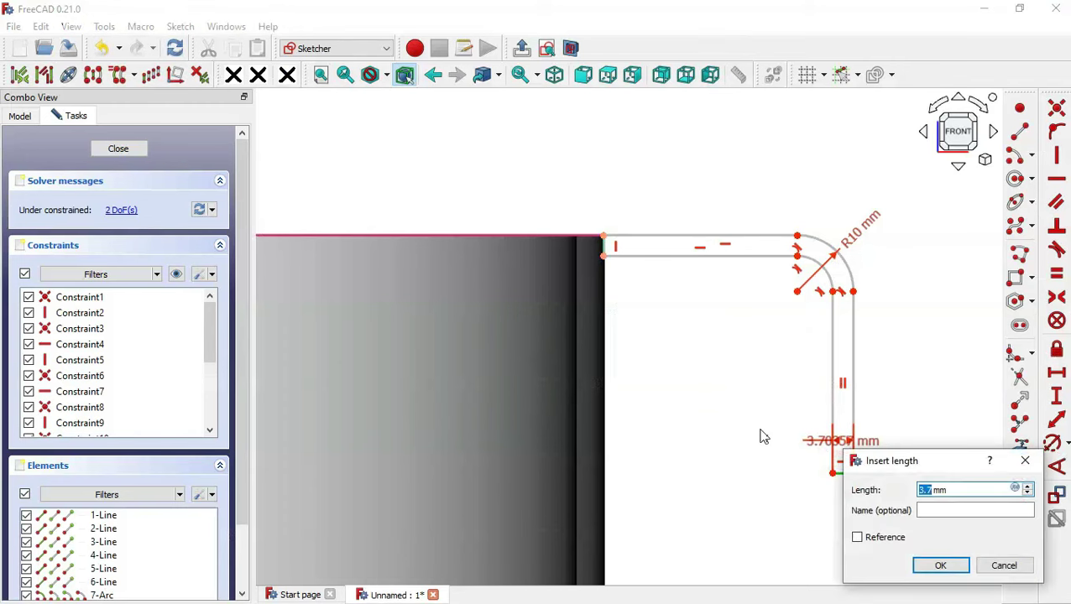
key("Return")
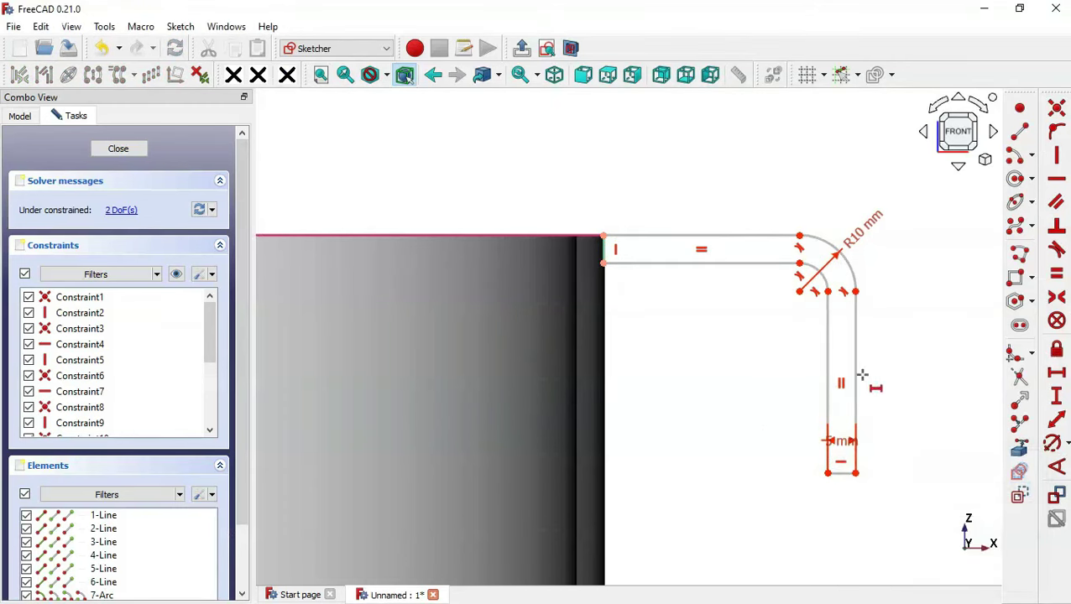
- Check the rim width in the PDF drawing and set the horizontal distance from the profile's upper inner corner to its outer lower corner to 20-5 mm
left_click(601, 235)
left_click(858, 475)
key("alt+Tab")
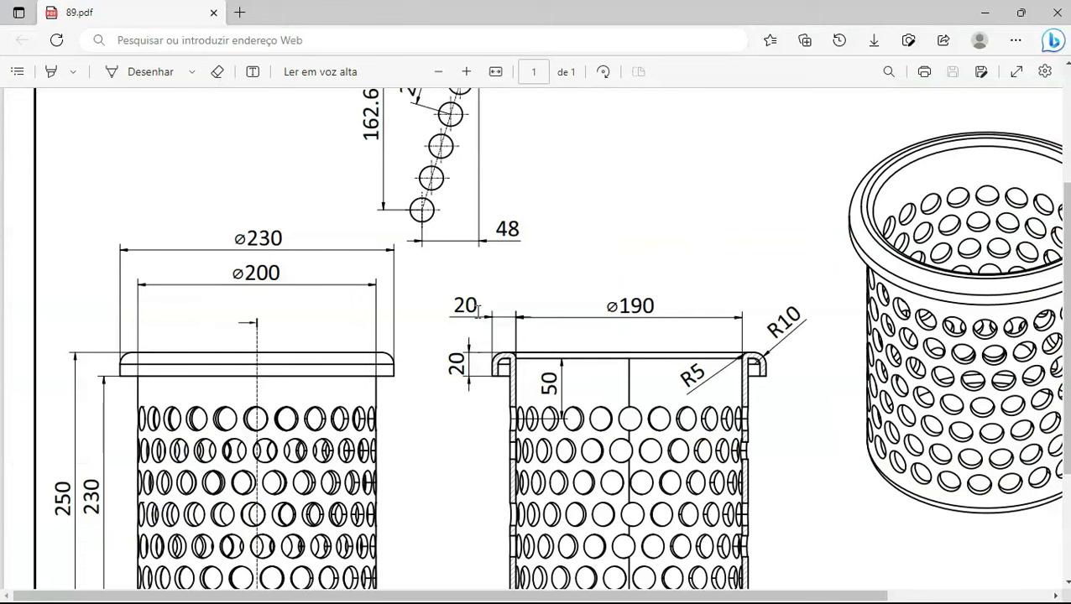
key("alt+Tab")
type("20-")
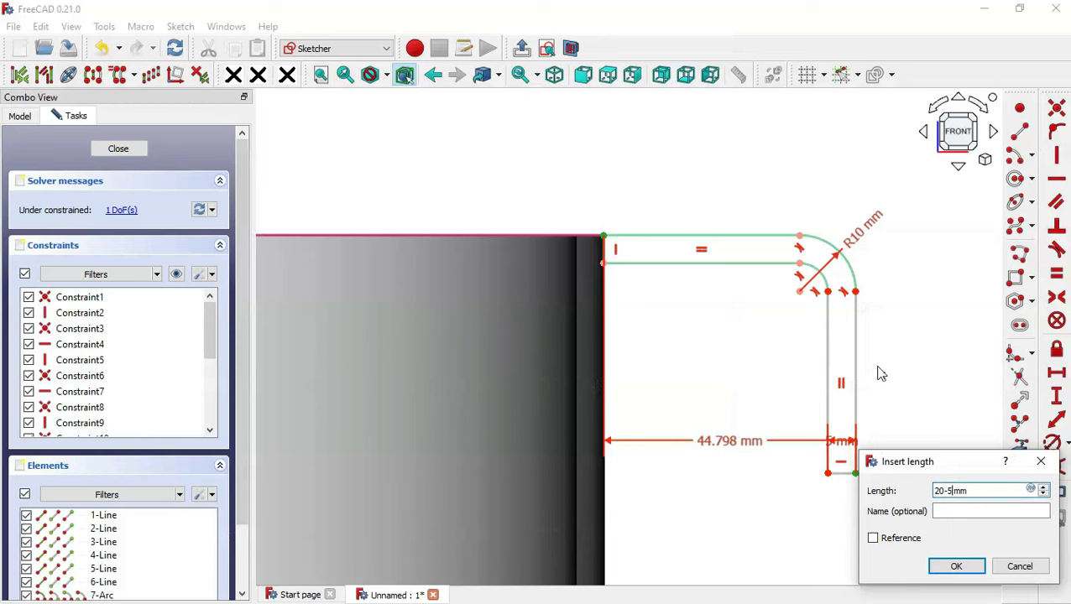
key("Return")
- Check the rim height in the PDF drawing, set the vertical distance between the profile's top and lower end to 20 mm and close the sketch
key("l")
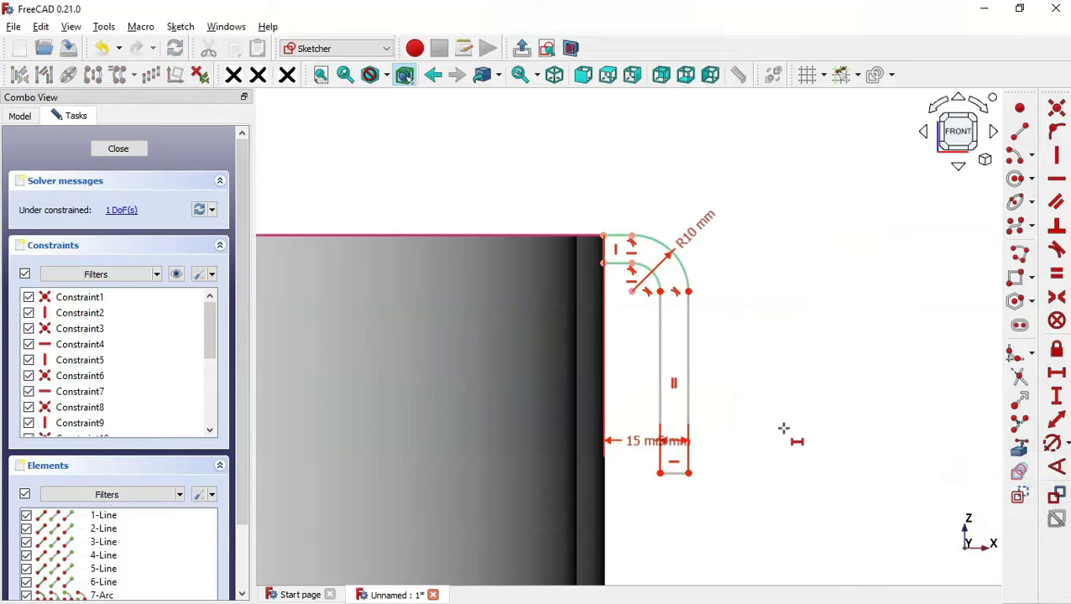
left_click(1057, 398)
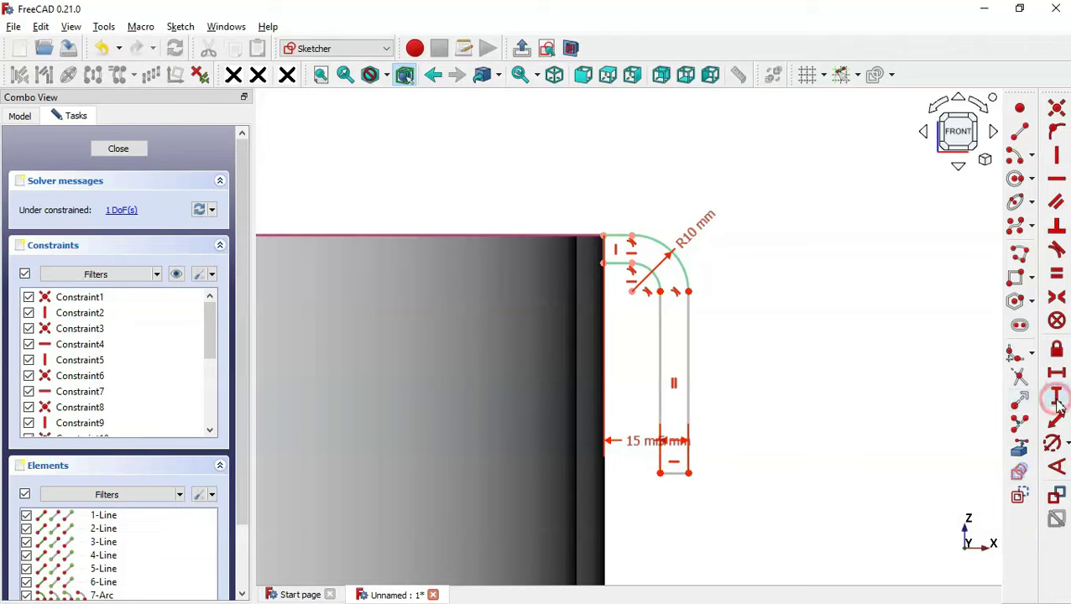
left_click(688, 473)
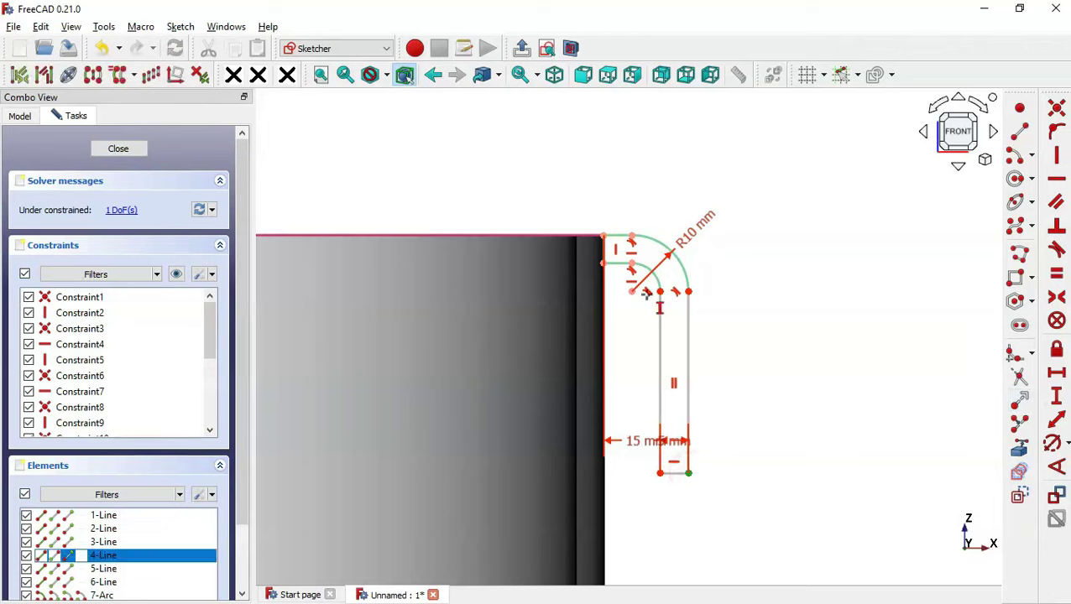
left_click(631, 239)
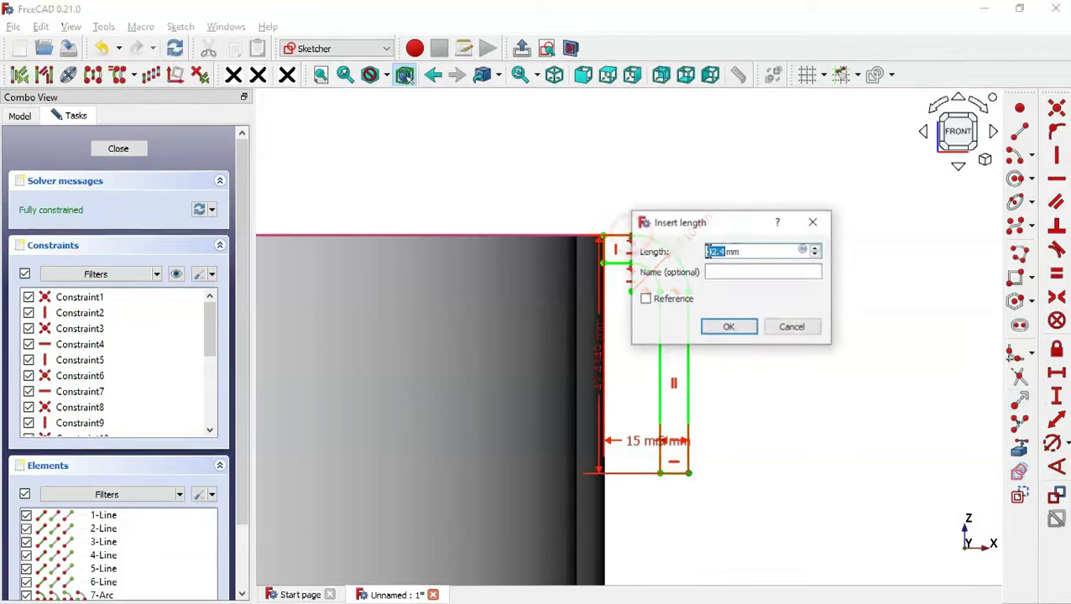
key("alt+Tab")
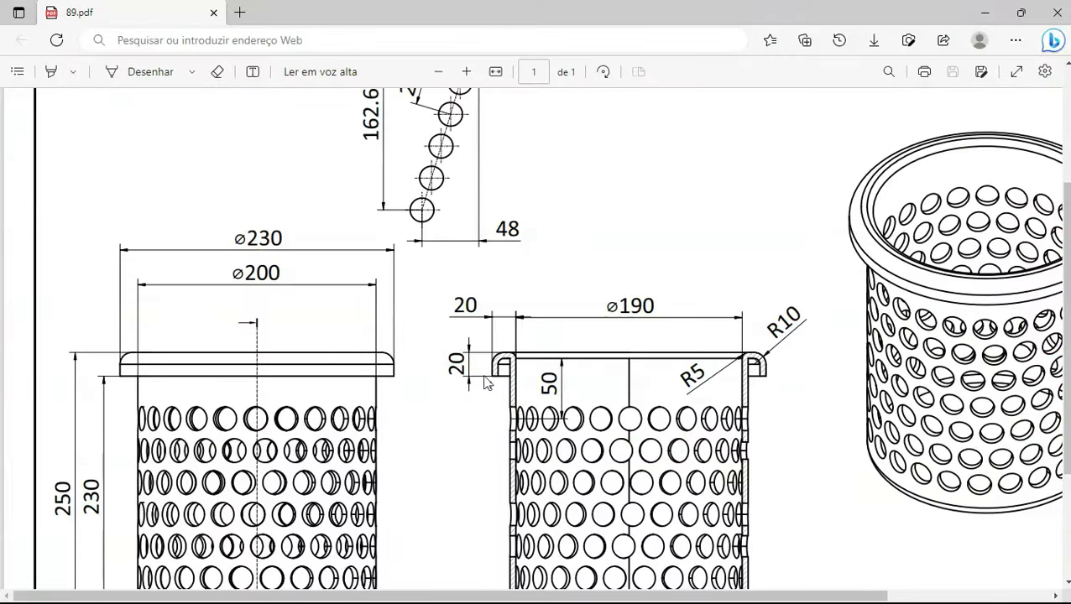
key("alt+Tab")
type("20")
key("Return")
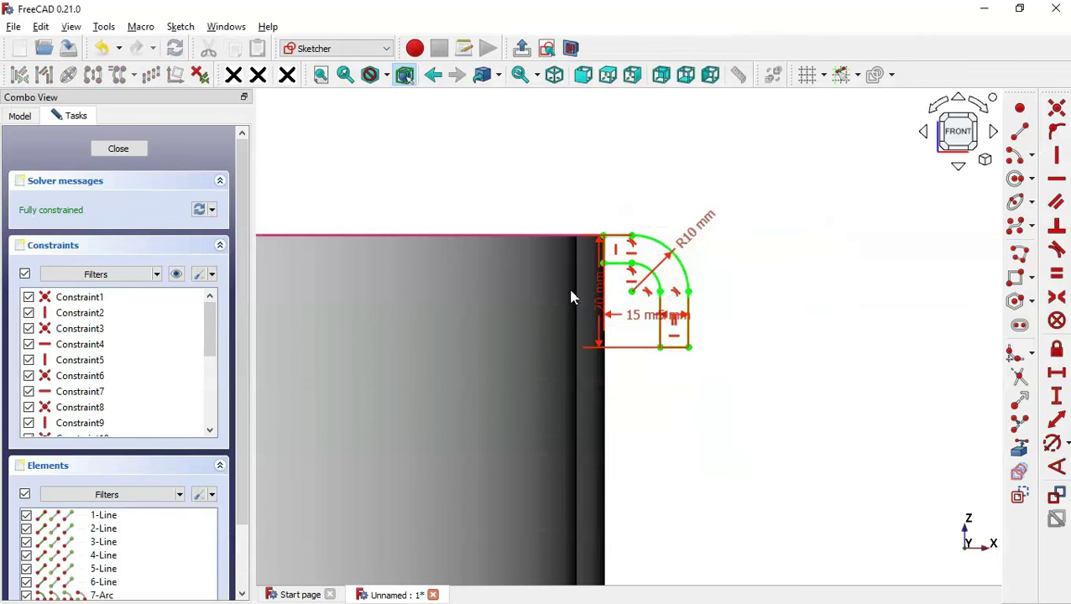
scroll(789, 282, "down", 1)
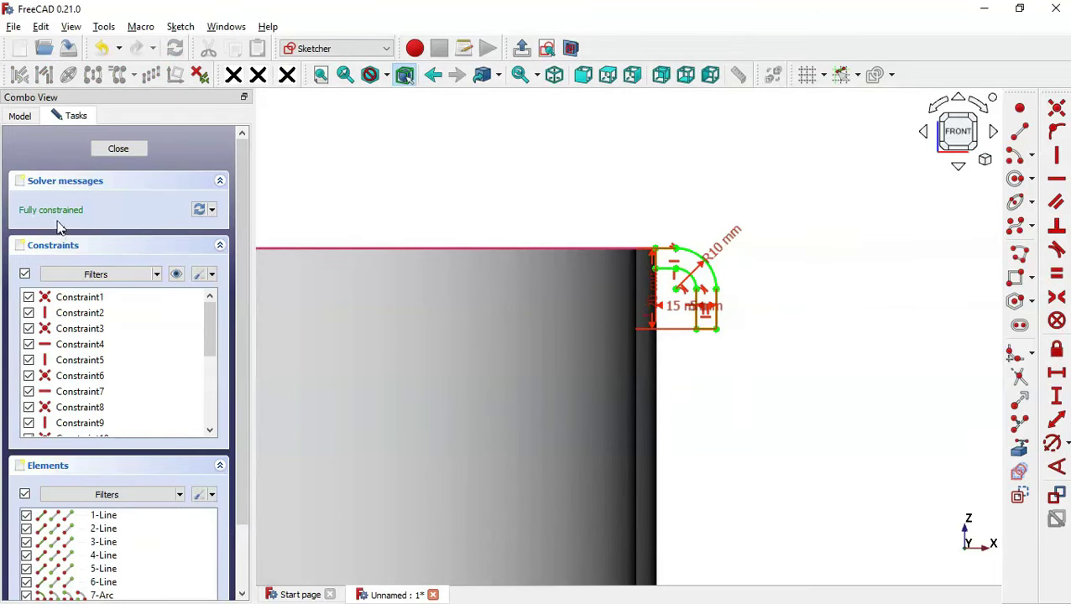
left_click(120, 149)
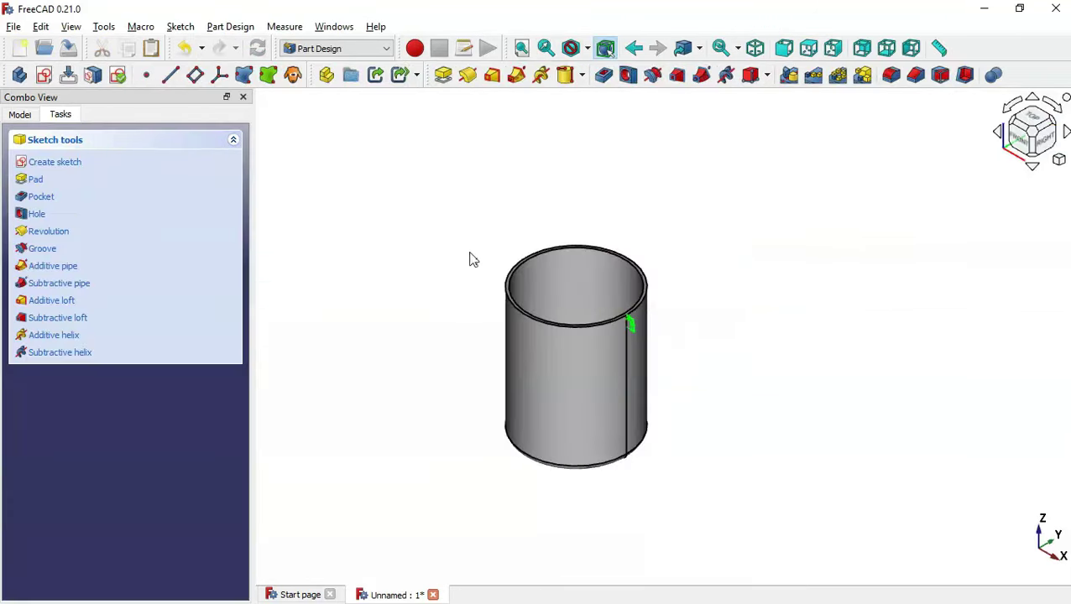
- Revolve the rim profile 360° around the vertical sketch axis
scroll(626, 289, "up", 3)
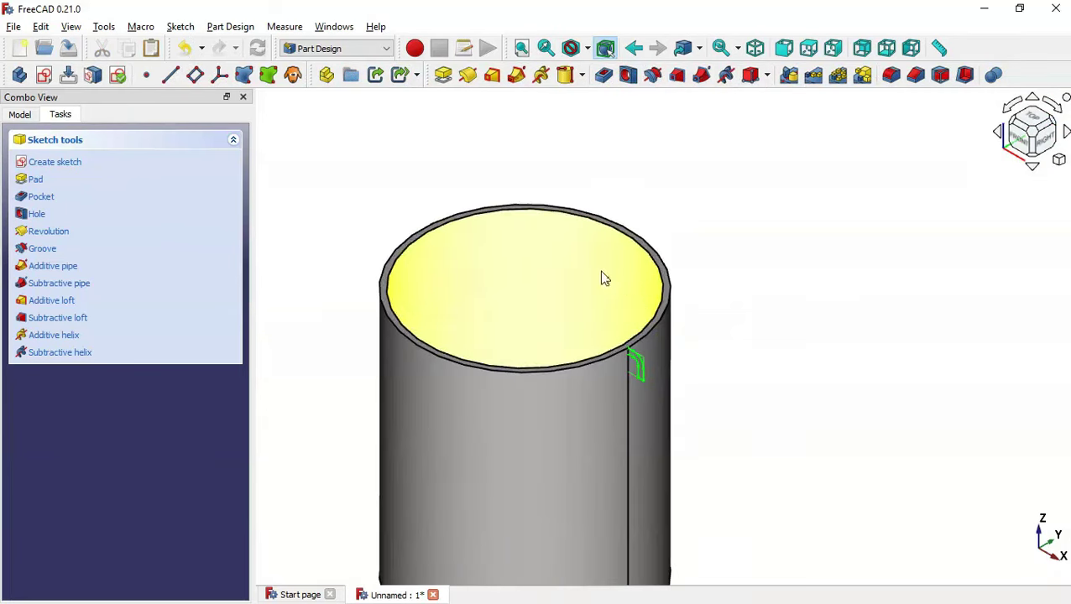
left_click(468, 75)
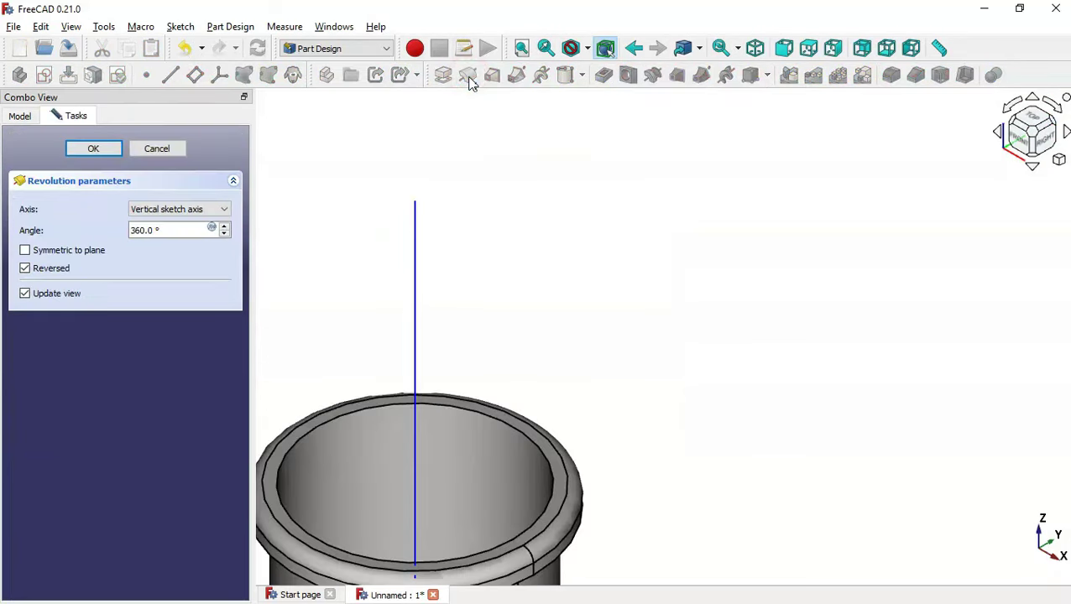
scroll(751, 183, "down", 3)
scroll(583, 344, "up", 3)
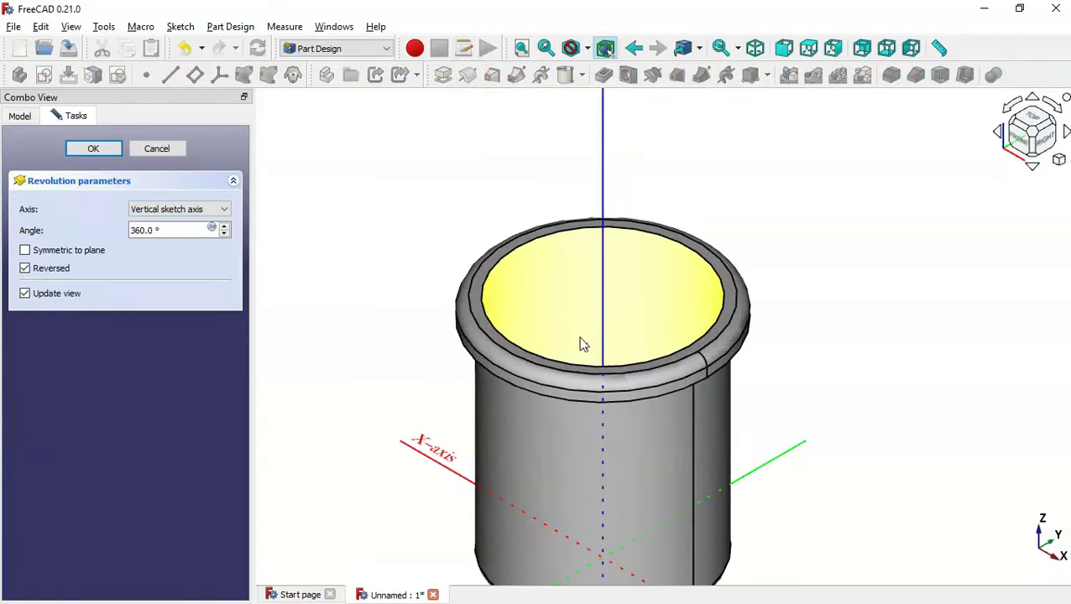
left_click(74, 148)
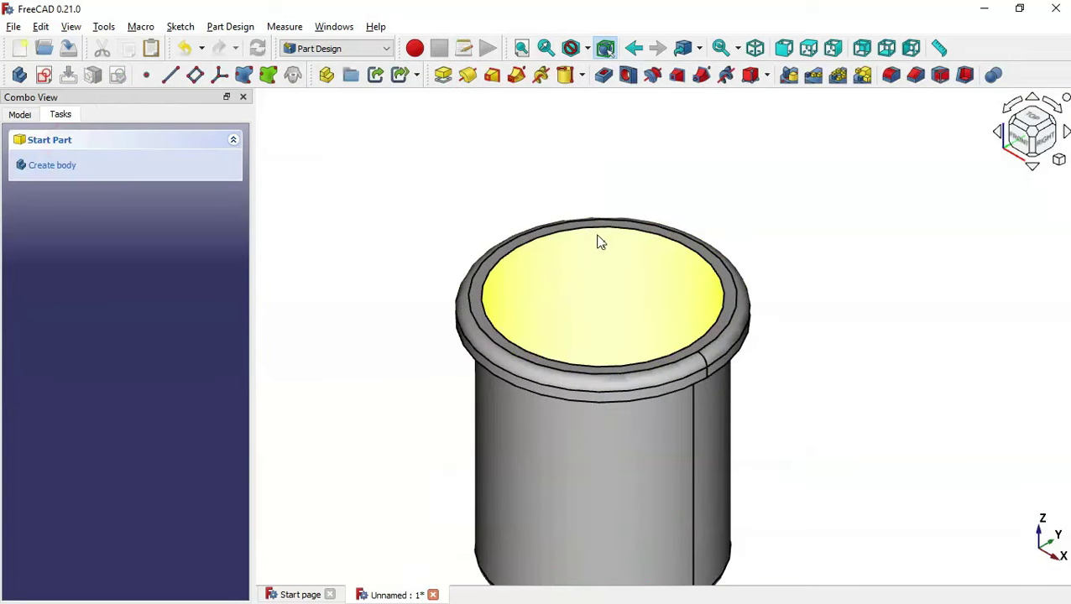
- Check the inner rim radius in the PDF drawing and apply a fillet to the basket's inner top edge
key("alt+Tab")
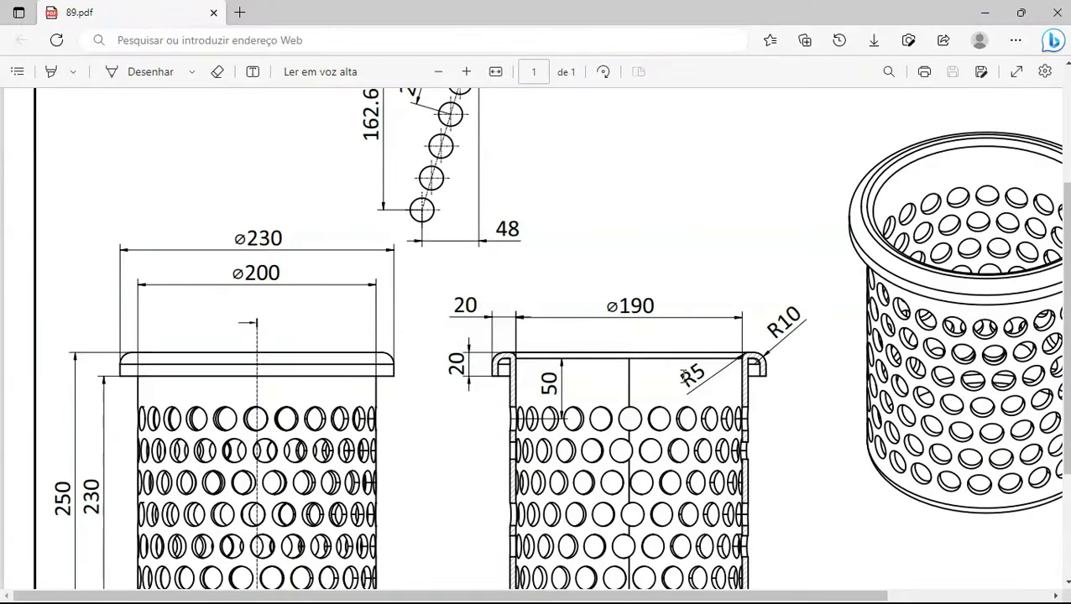
key("alt+Tab")
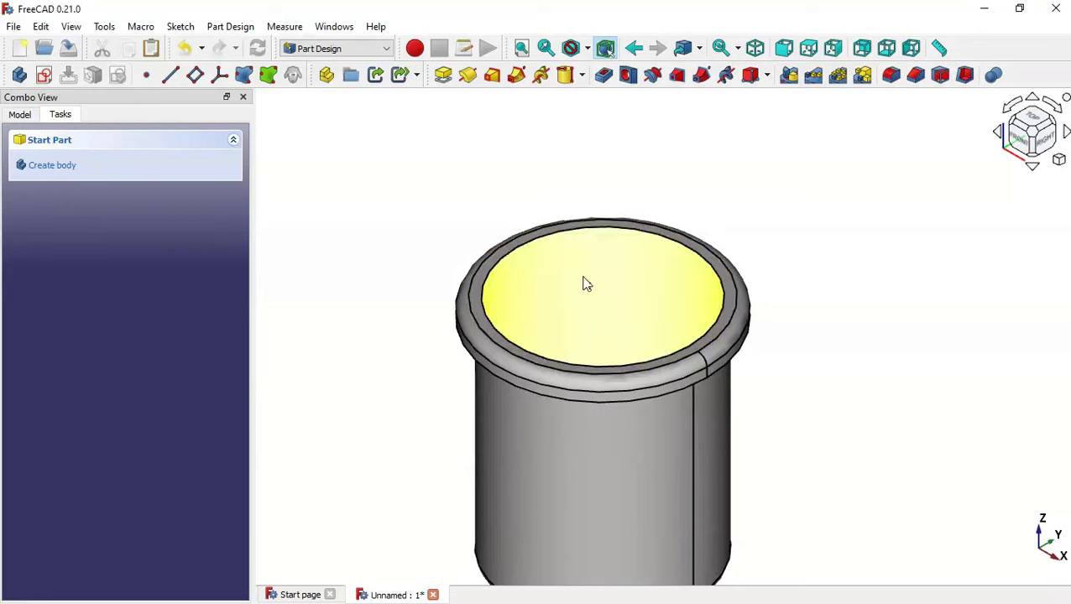
left_click(672, 240)
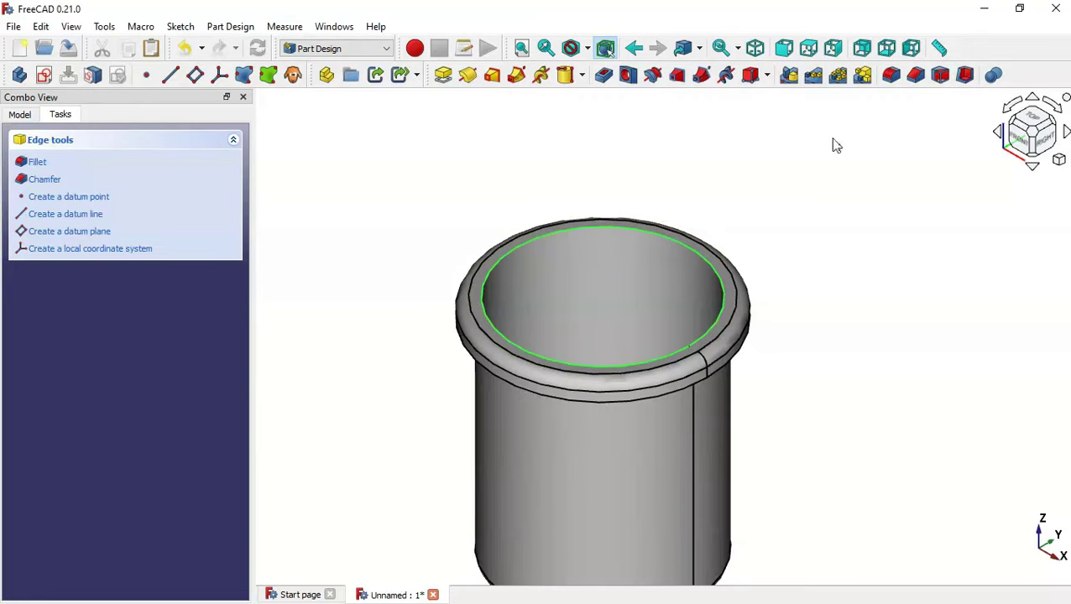
left_click(891, 75)
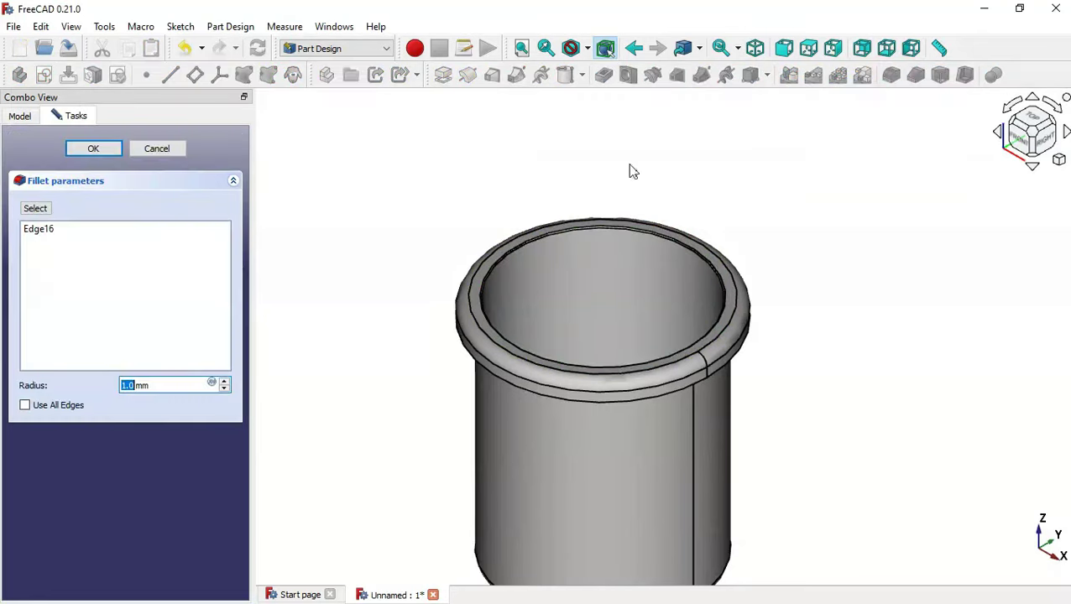
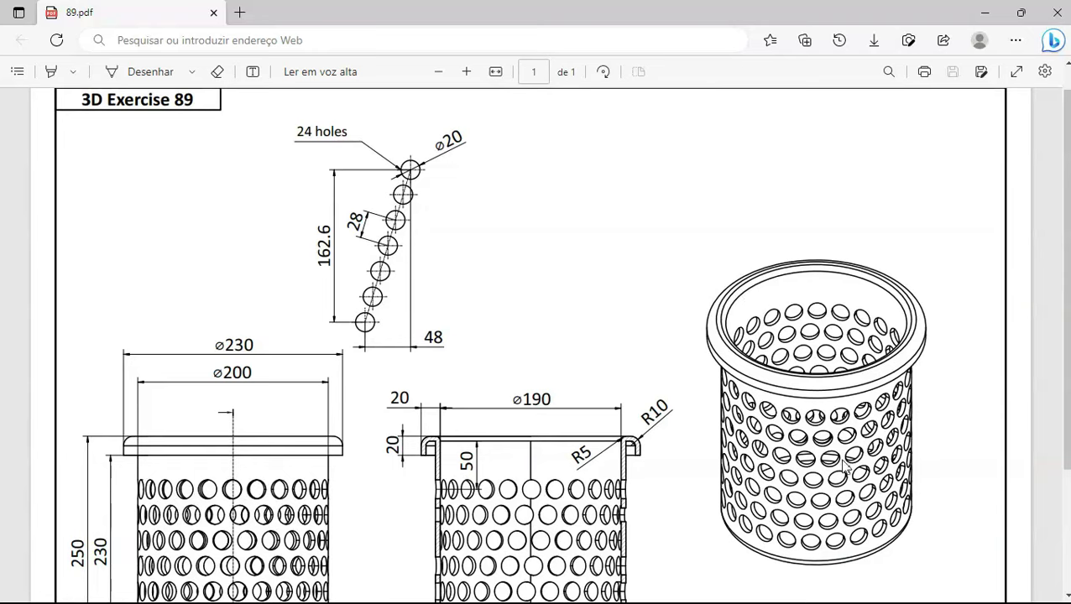
- Return to FreeCAD, switch to the Curves workbench and create a Sketch on Surface from the basket's outer cylindrical face
key("alt+Tab")
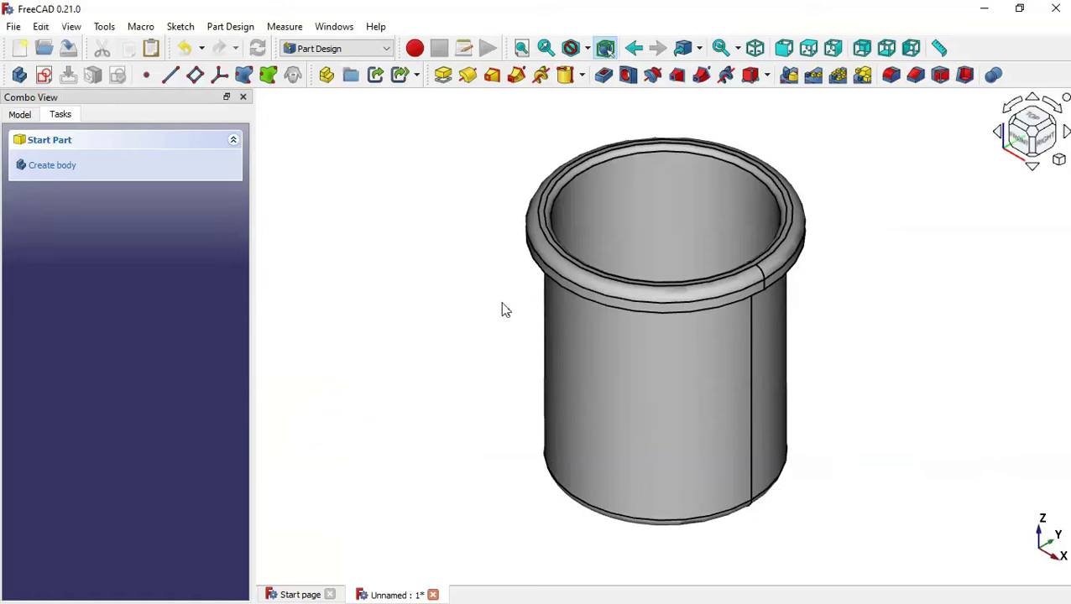
left_click(354, 54)
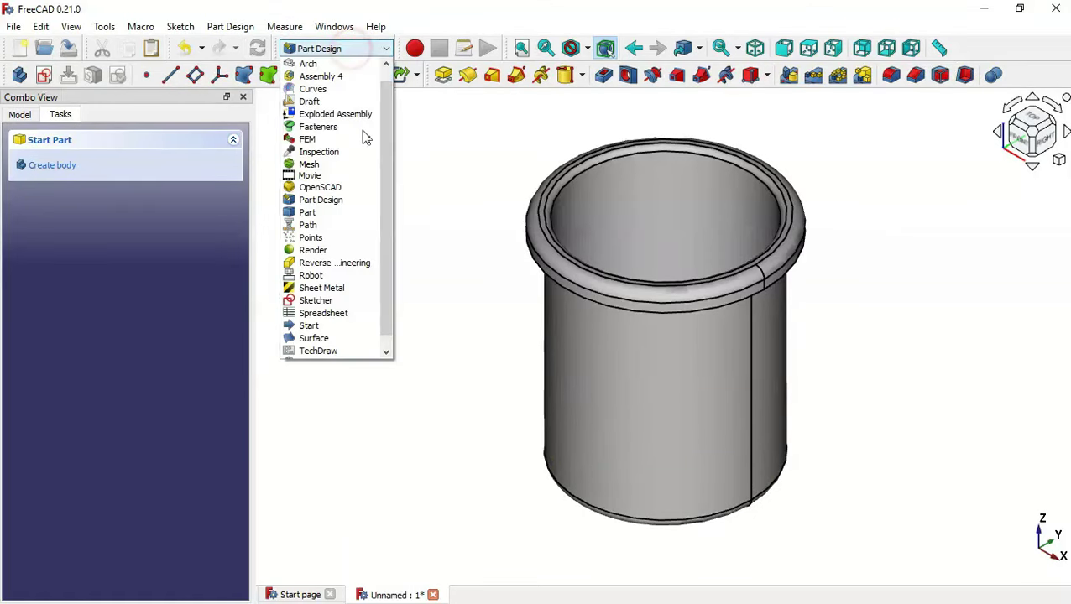
left_click(313, 89)
left_click(386, 279)
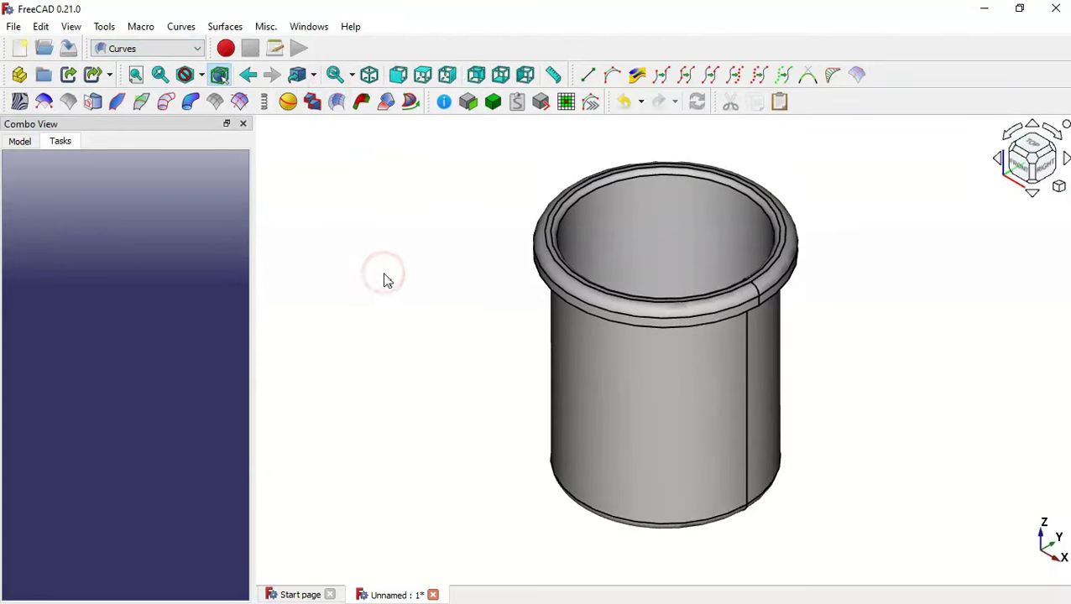
left_click(643, 397)
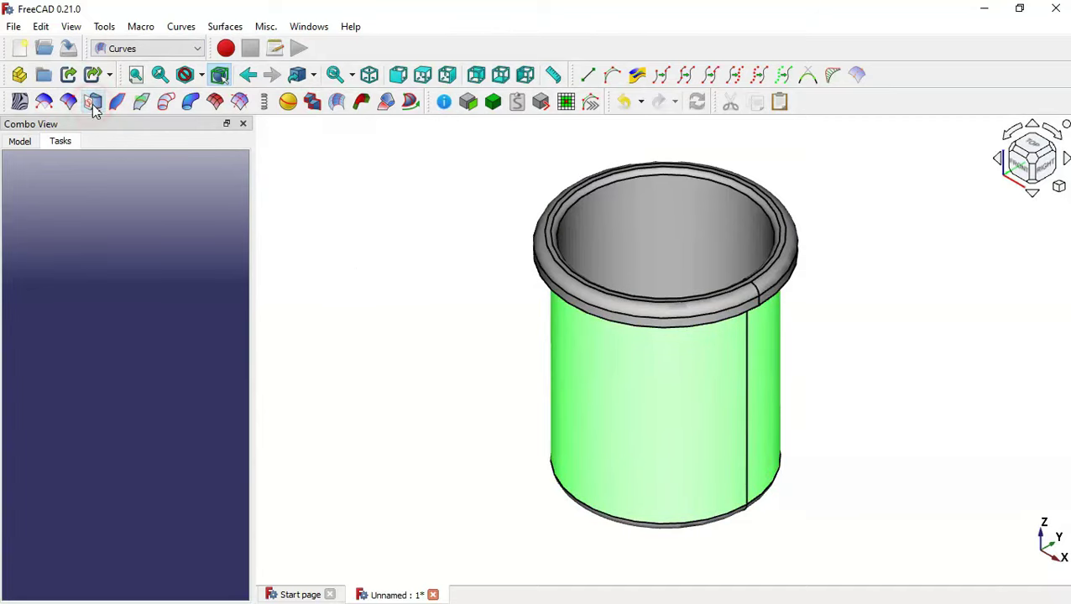
left_click(289, 236)
left_click(16, 143)
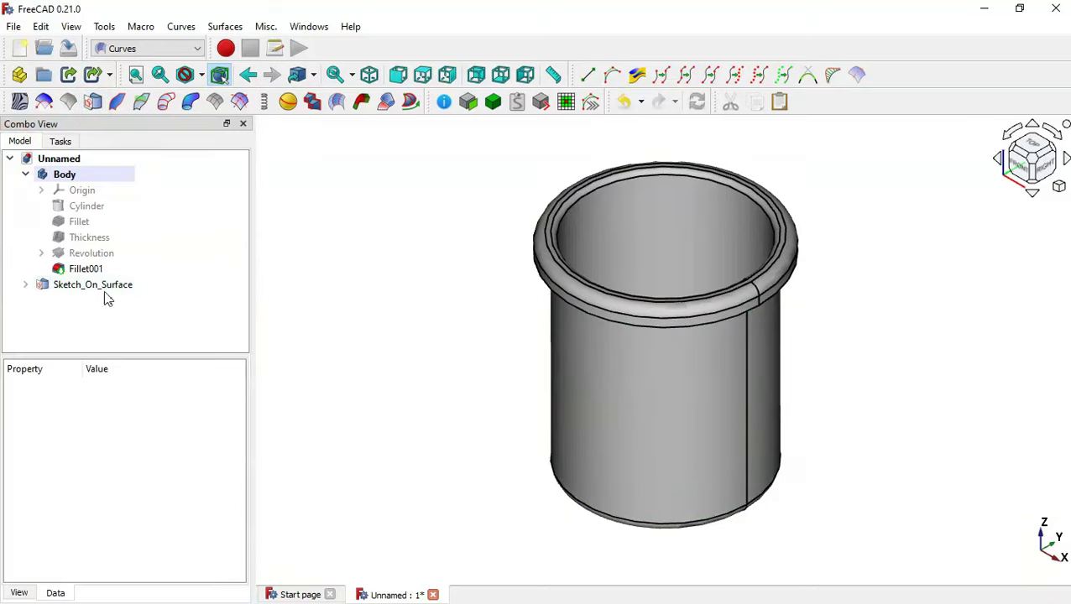
- Open the Mapped_Sketch inside Sketch_On_Surface for editing
left_click(25, 174)
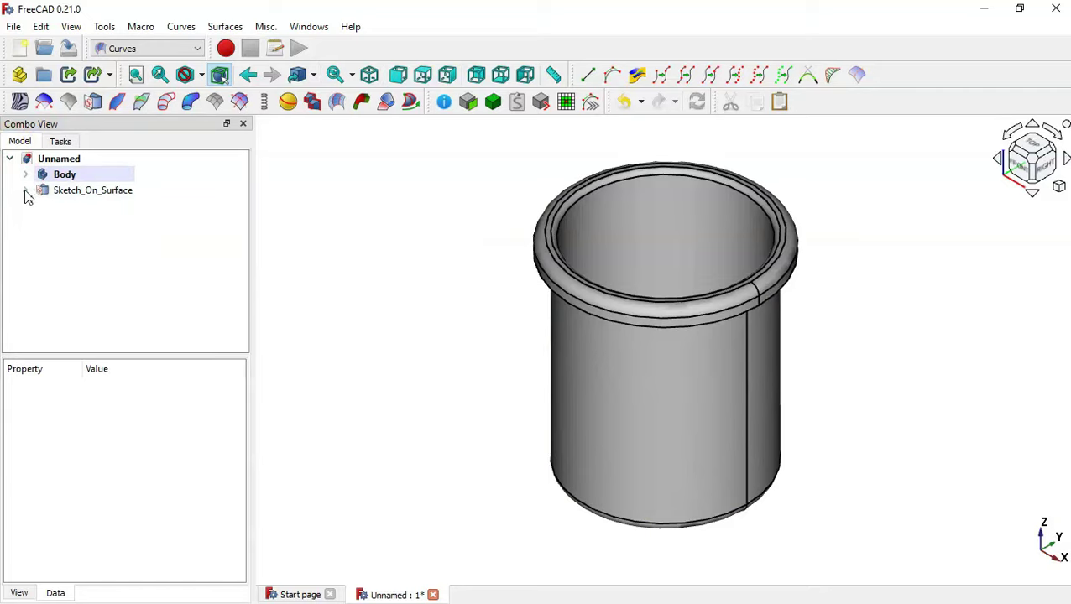
left_click(25, 191)
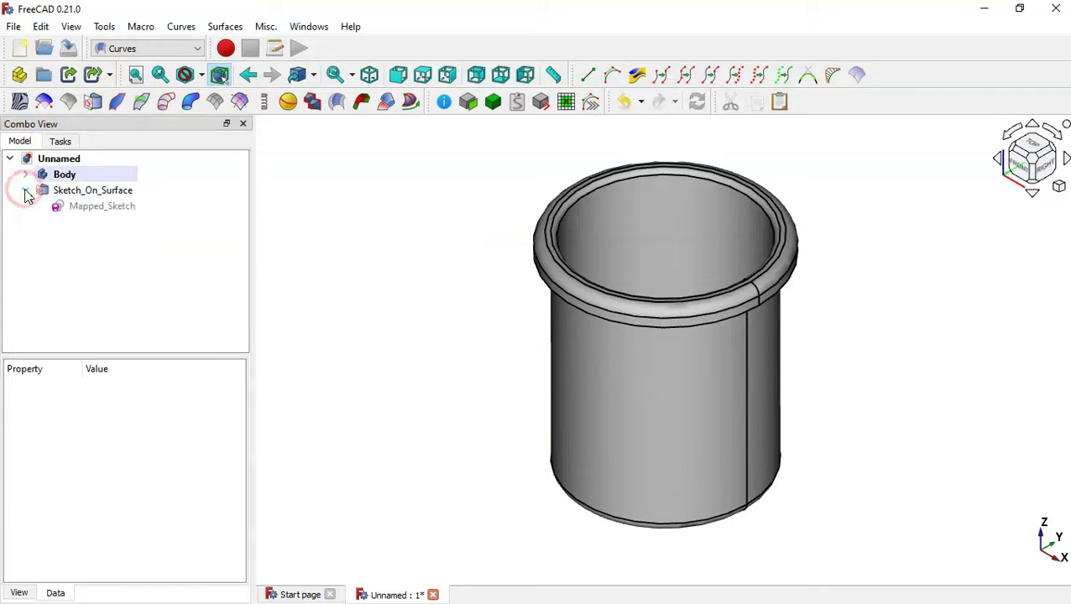
left_click(124, 206)
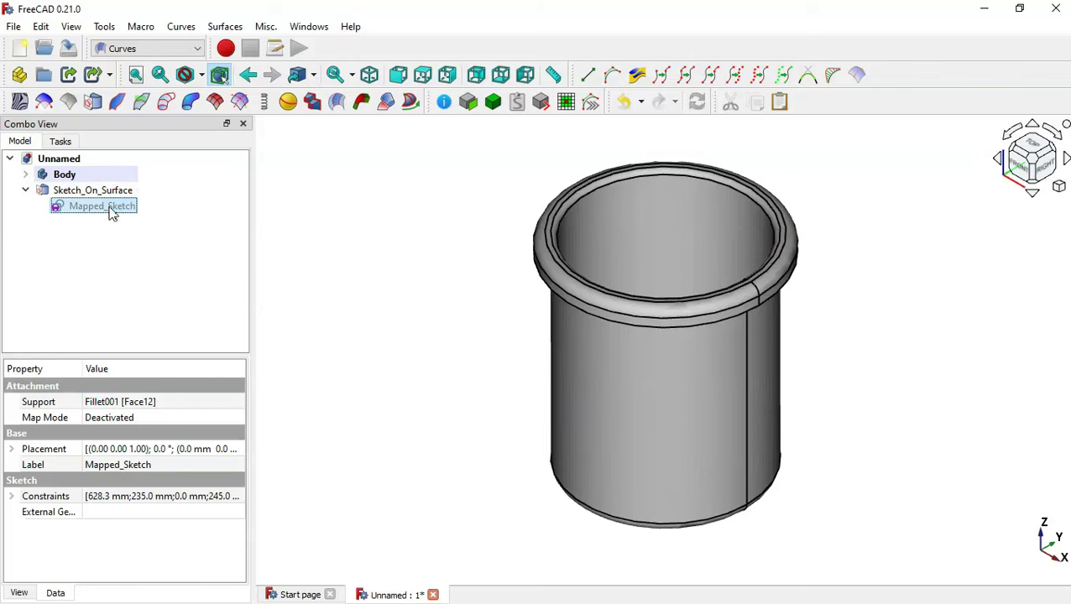
double_click(110, 210)
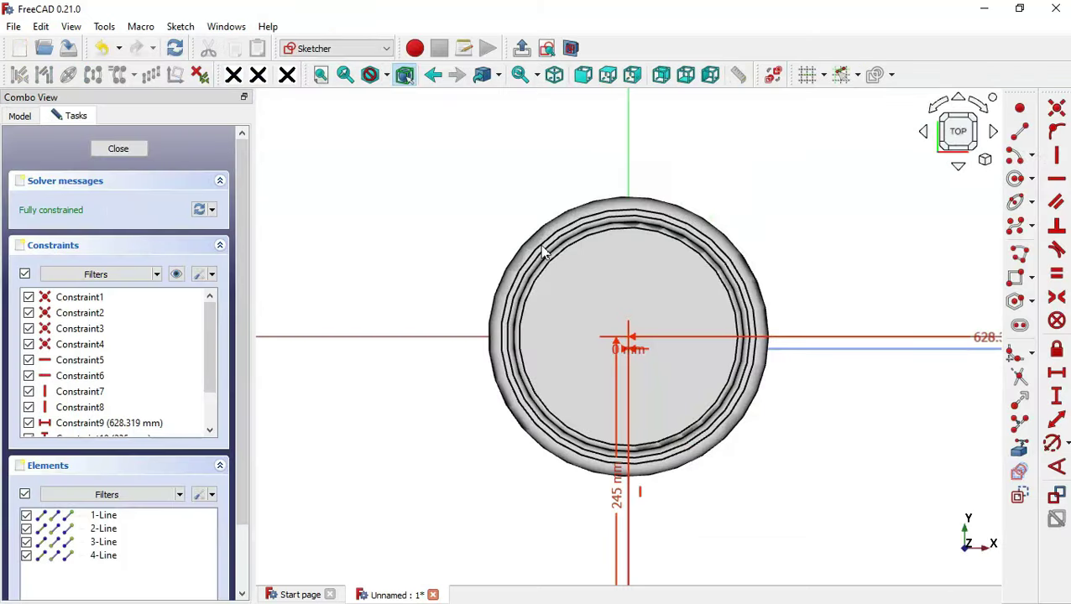
- Section the view at the mapped sketch's plane and hide all of the sketch's constraints
left_click(570, 48)
scroll(403, 193, "down", 4)
scroll(402, 193, "down", 1)
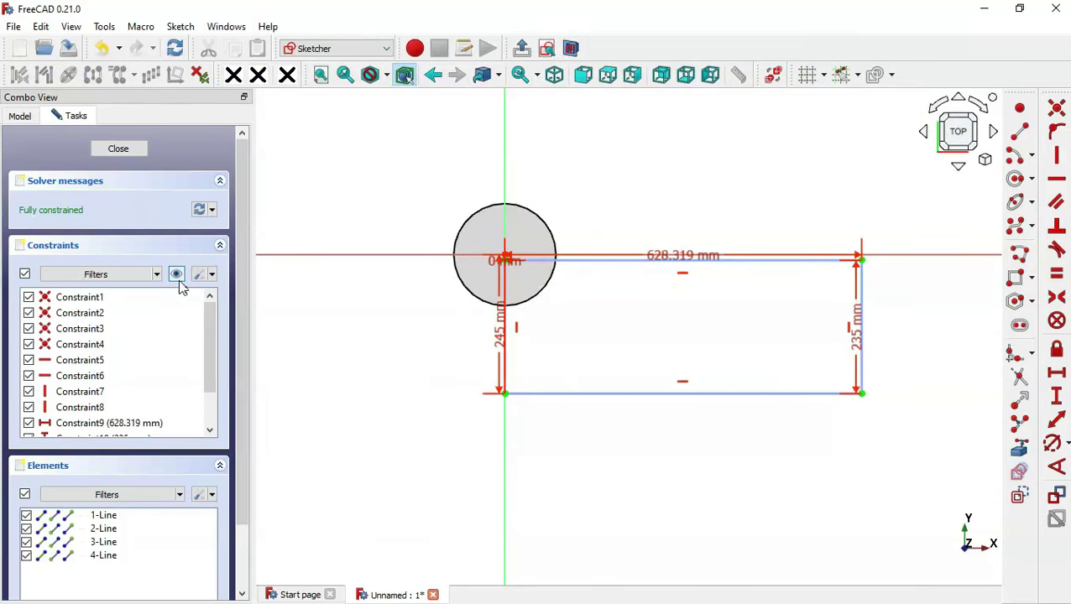
left_click(177, 274)
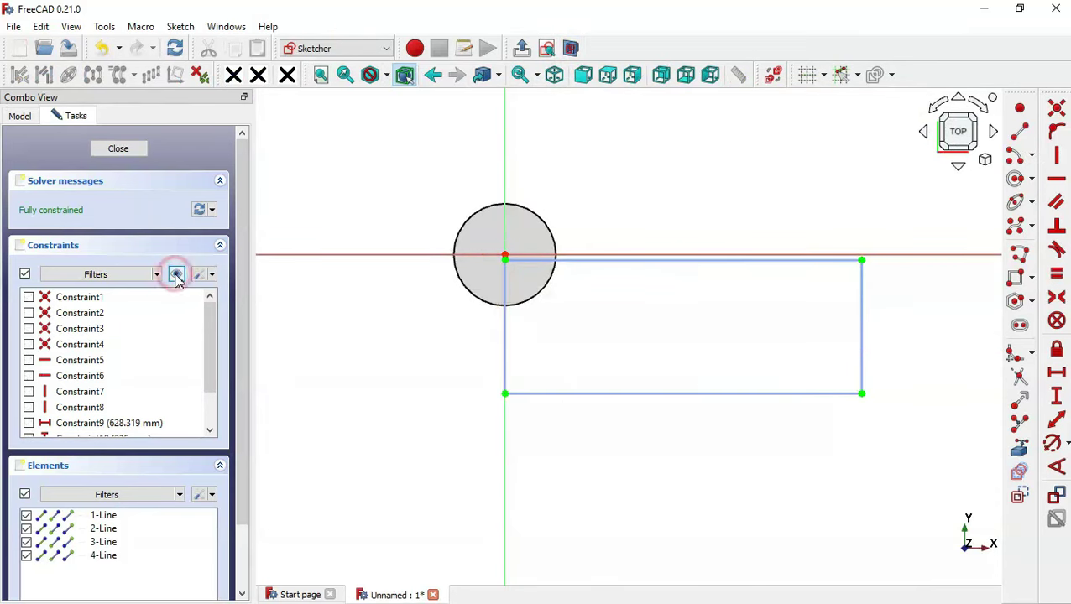
scroll(556, 369, "up", 2)
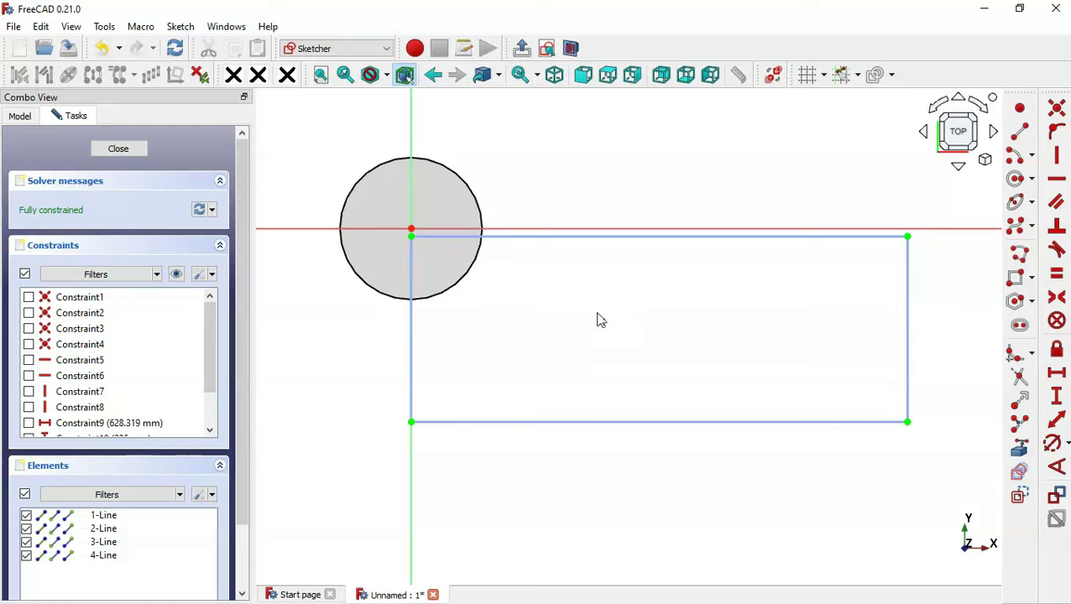
- Sketch a circle about 100 mm in diameter inside the unrolled surface rectangle, near its lower-left corner
left_click(1016, 182)
left_click(489, 361)
left_click(522, 381)
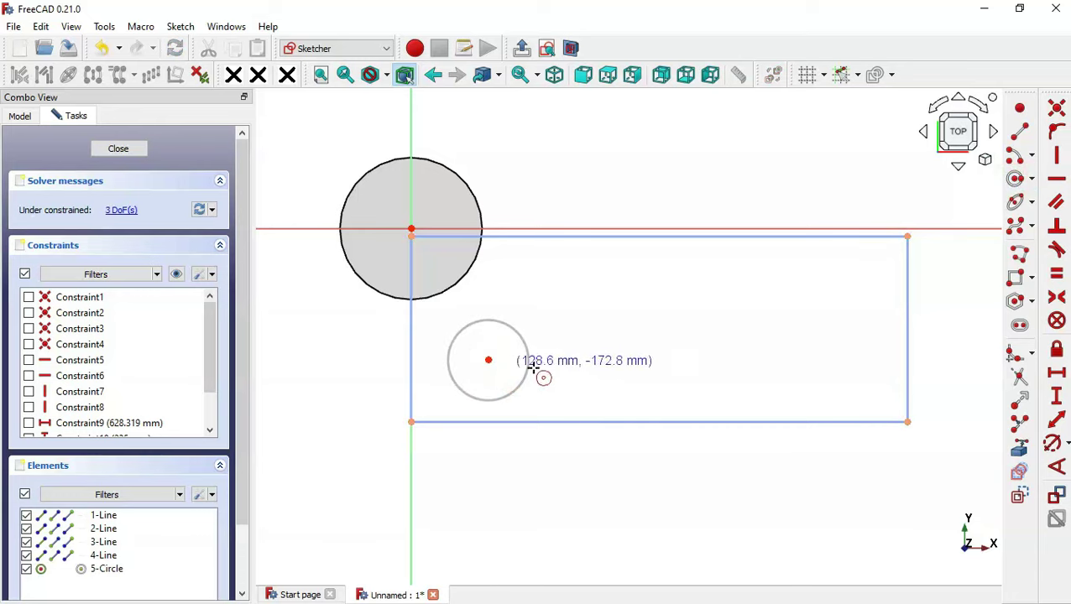
- Constrain the circle's diameter to 20 mm, checking the hole size in the PDF drawing
left_click(1057, 449)
left_click(524, 337)
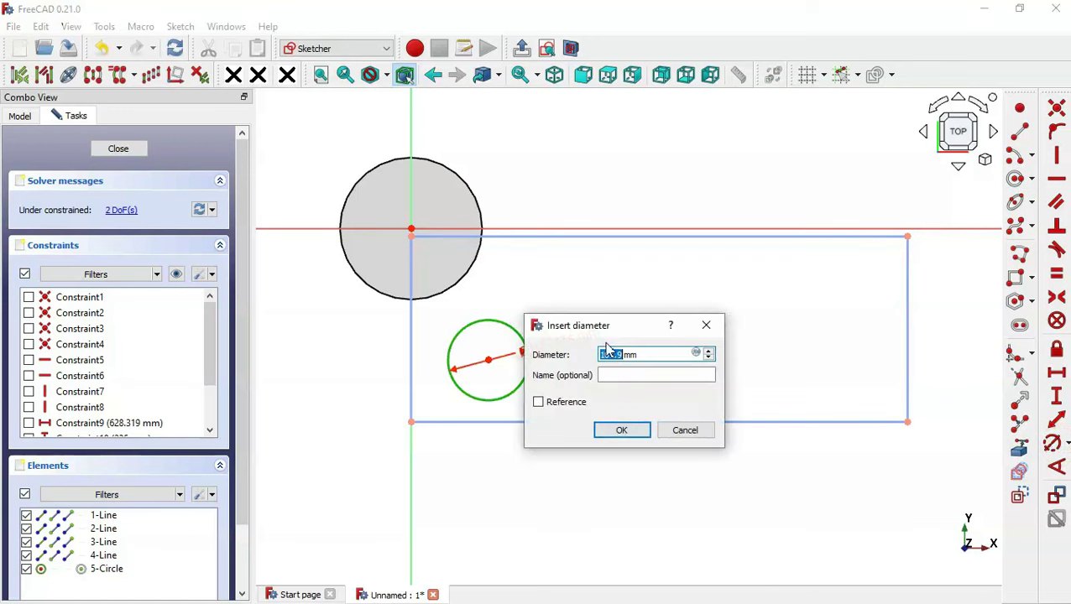
key("alt+Tab")
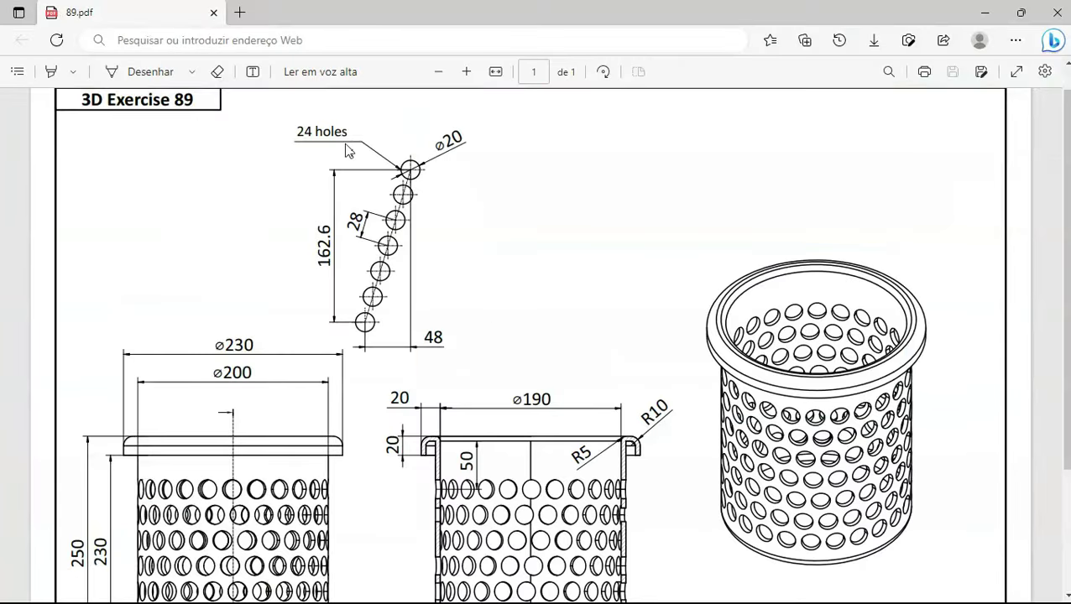
scroll(349, 151, "up", 1, "ctrl")
key("alt+Tab")
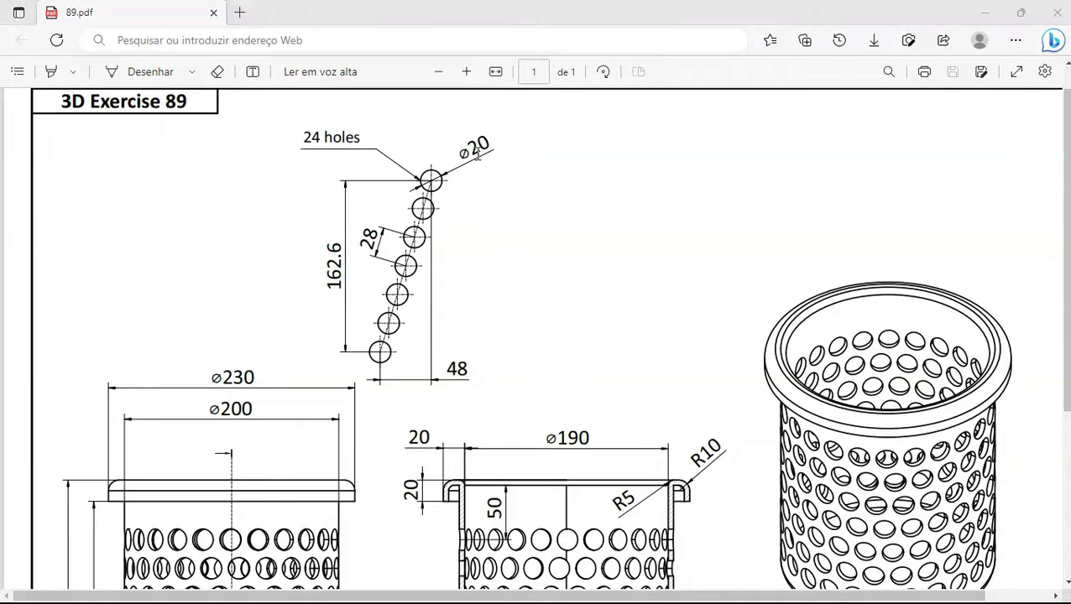
type("20")
key("Return")
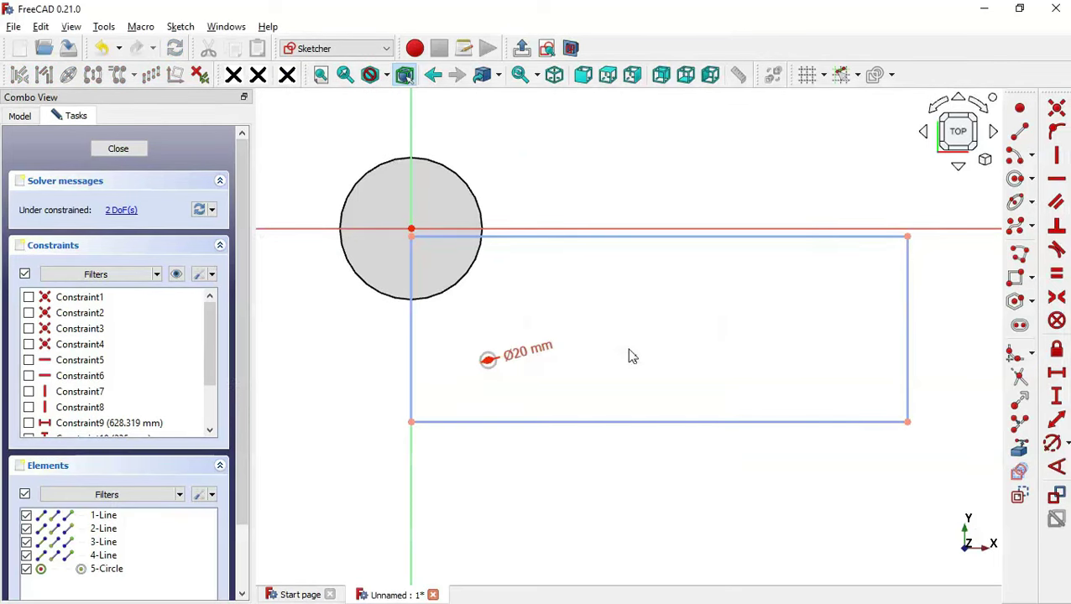
- Constrain the vertical distance between the rectangle's lower-left corner and the circle's centre to 50 mm, consulting the drawing for the offset
key("alt+Tab")
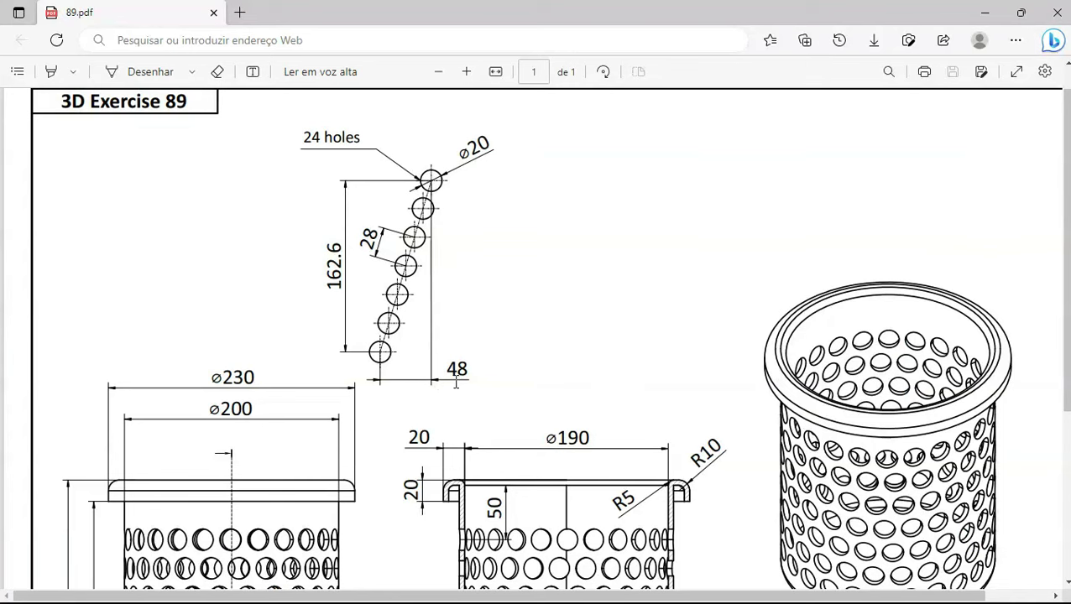
key("alt+Tab")
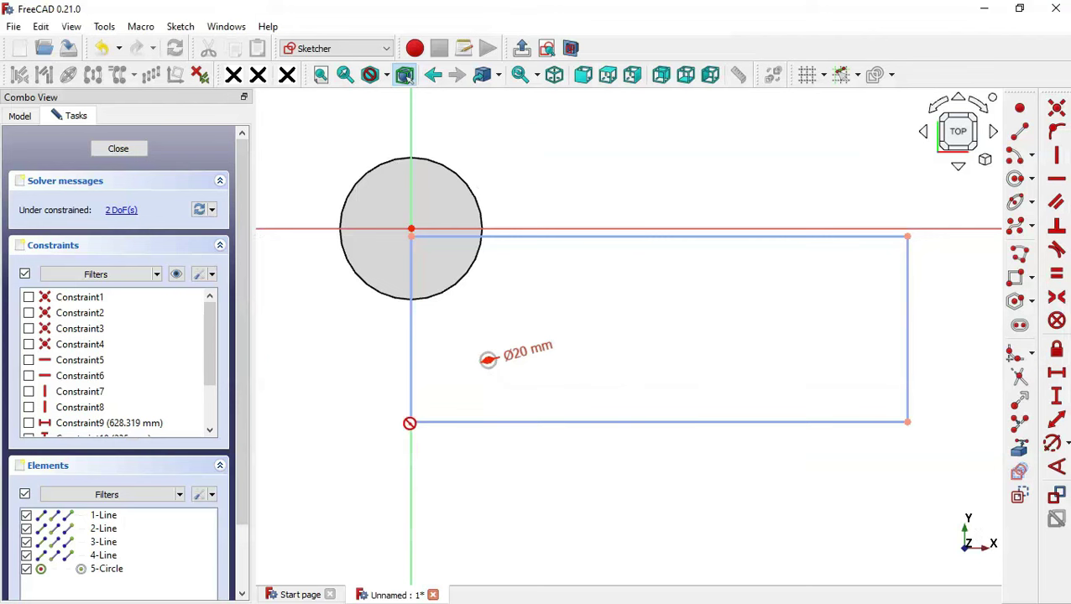
scroll(417, 406, "up", 2)
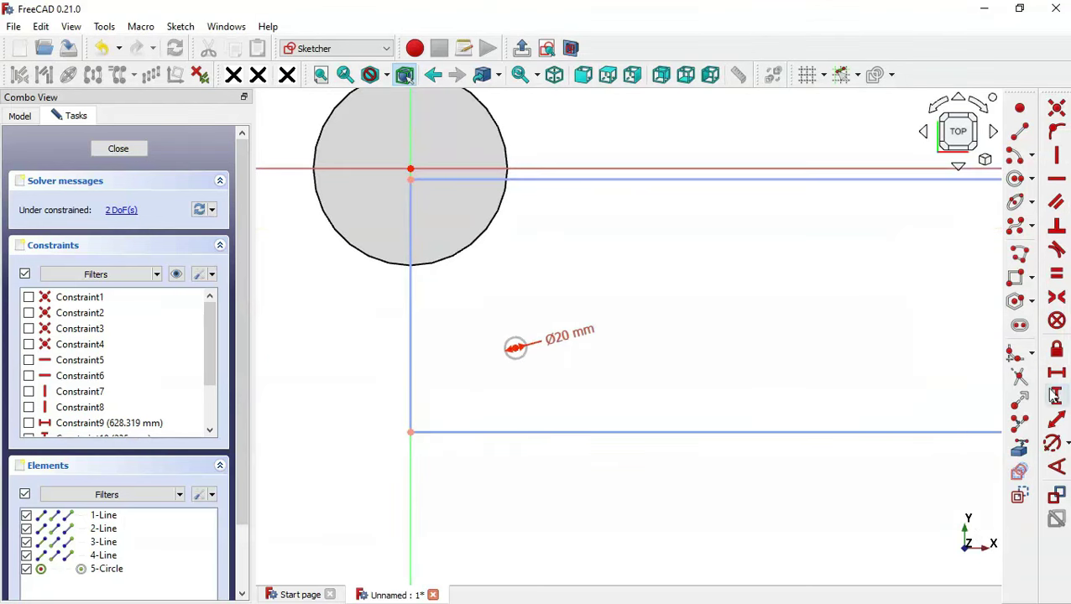
key("alt+Tab")
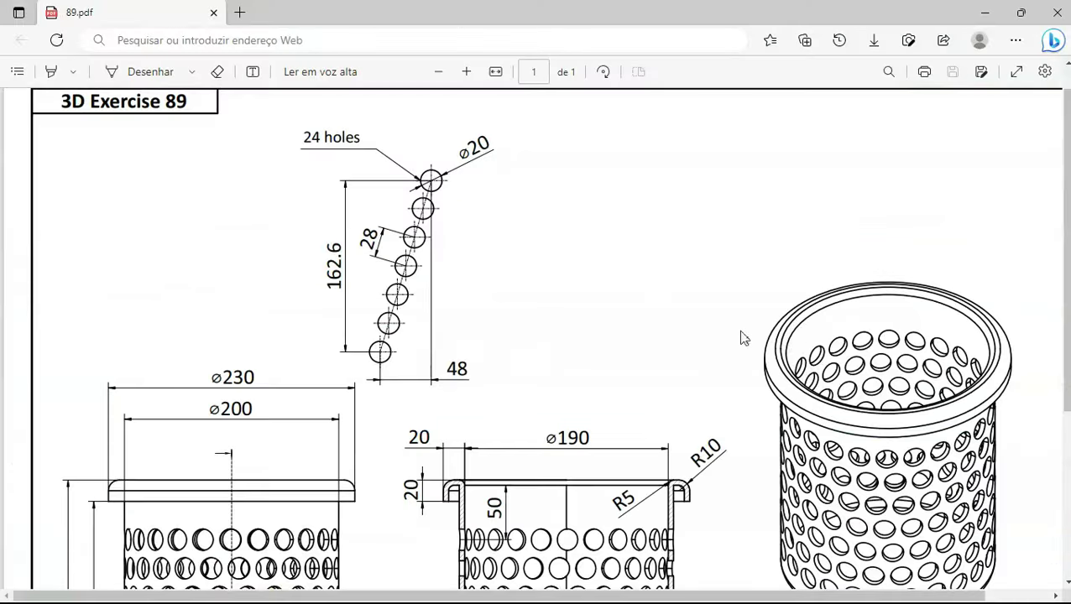
scroll(560, 417, "down", 3)
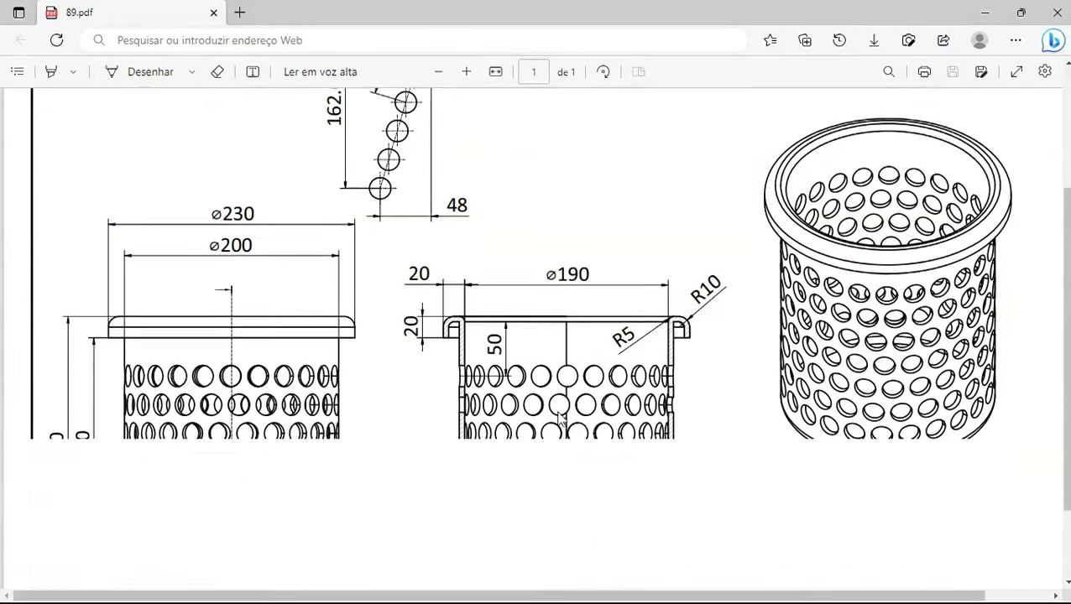
key("alt+Tab")
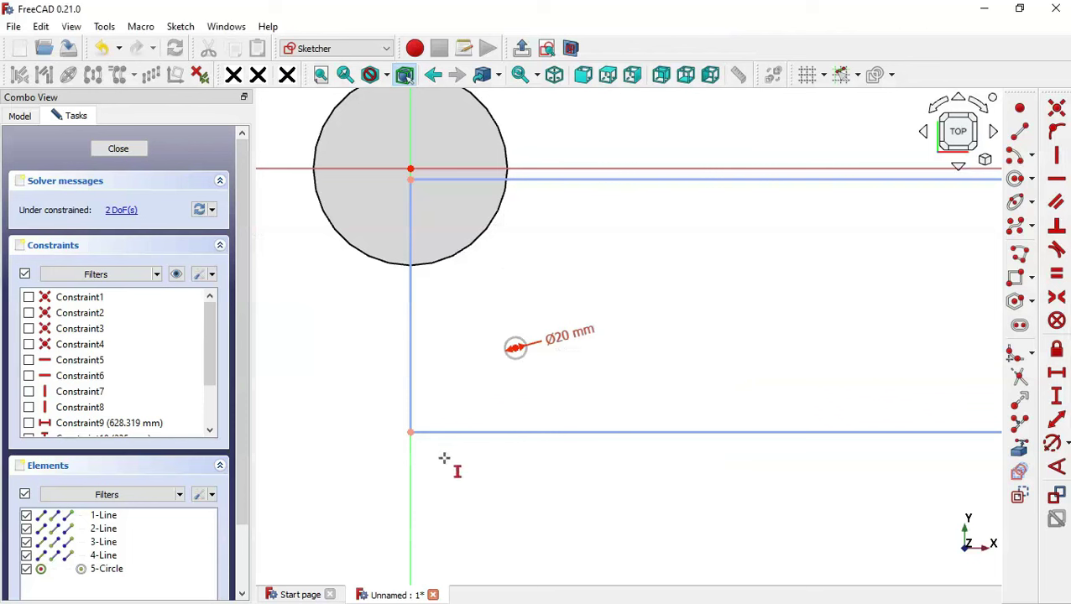
left_click(411, 431)
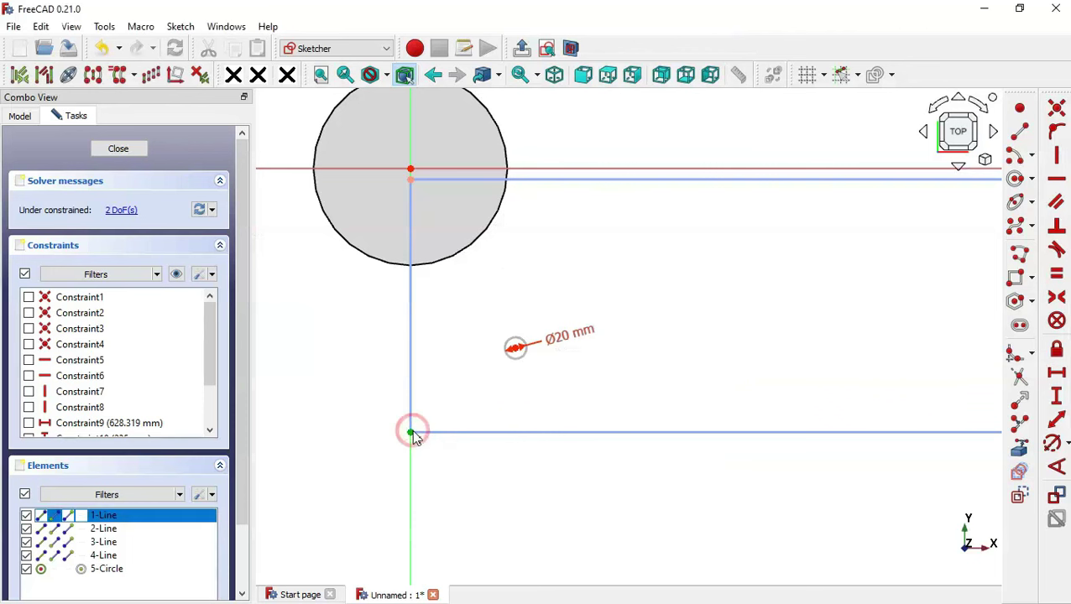
left_click(515, 348)
type("50")
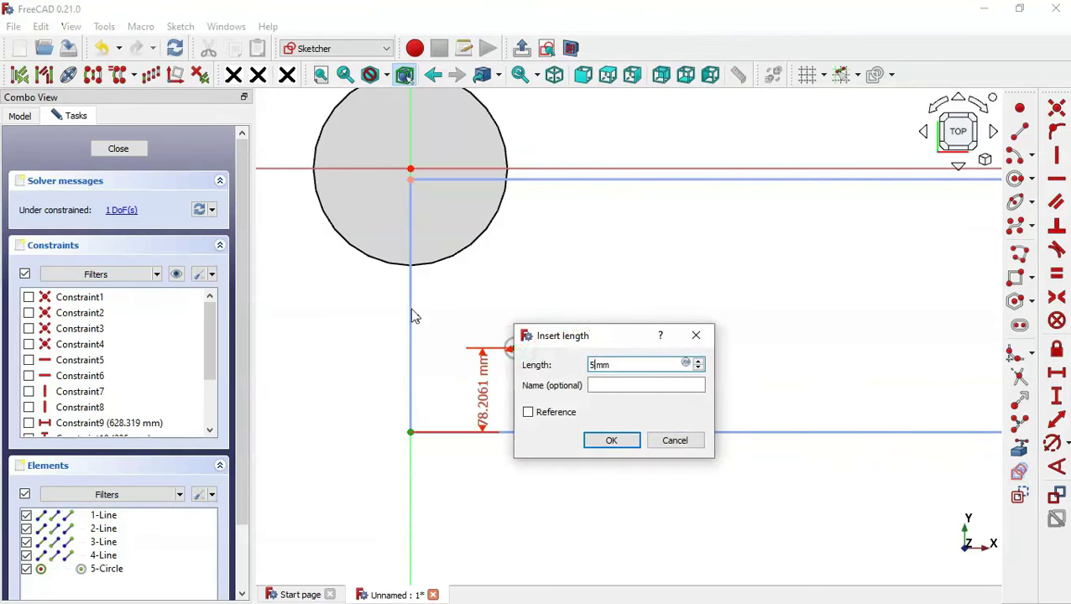
key("Return")
- Constrain the horizontal distance from the circle's centre to the rectangle's lower-left corner to 12 mm, and hide all of the sketch's constraints
scroll(388, 386, "up", 2)
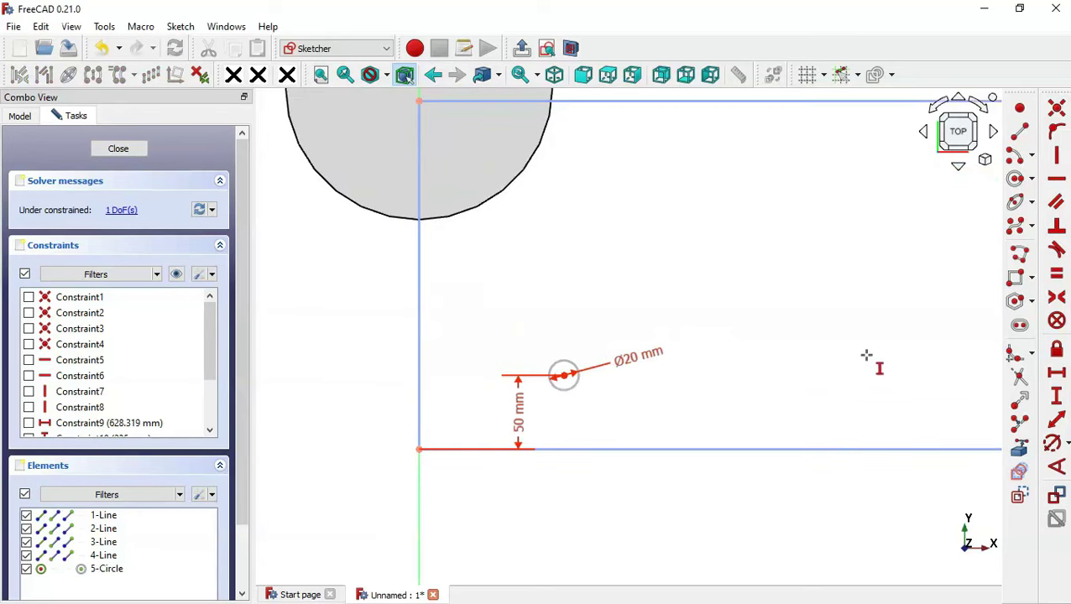
left_click(1056, 371)
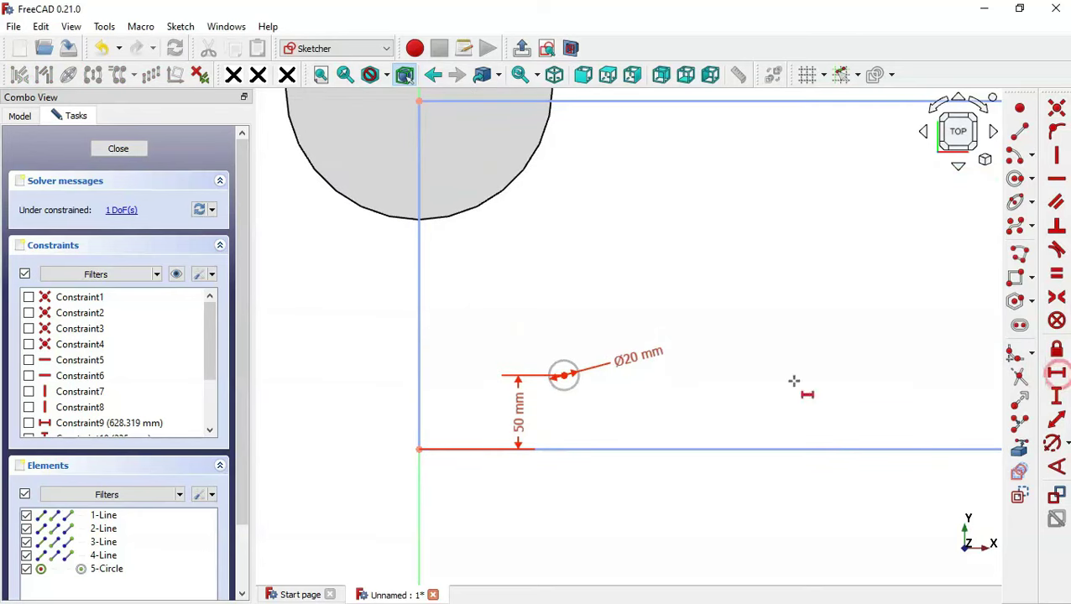
left_click(563, 375)
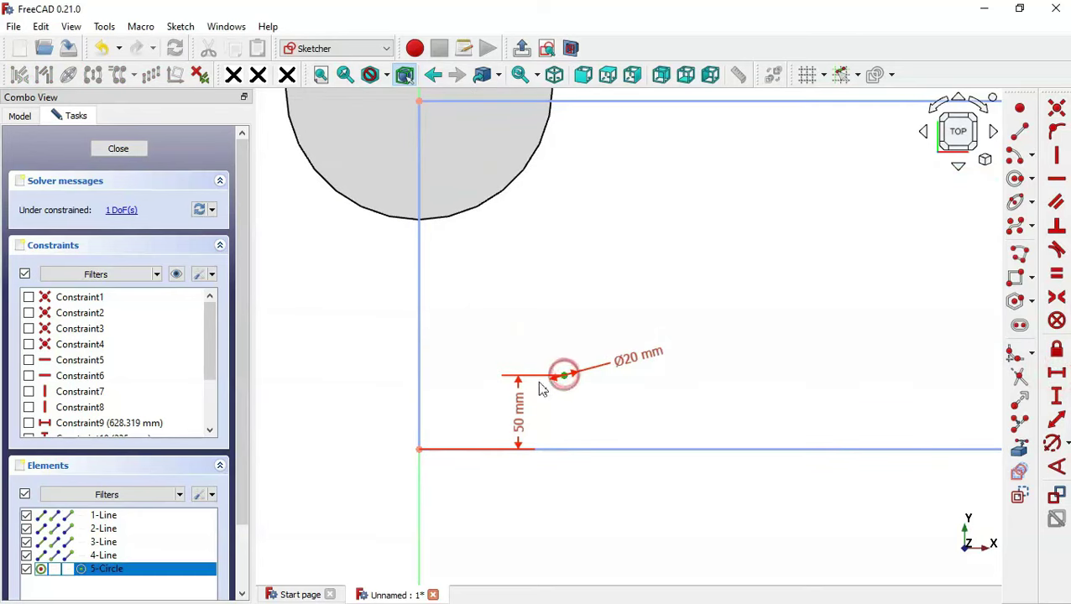
left_click(419, 449)
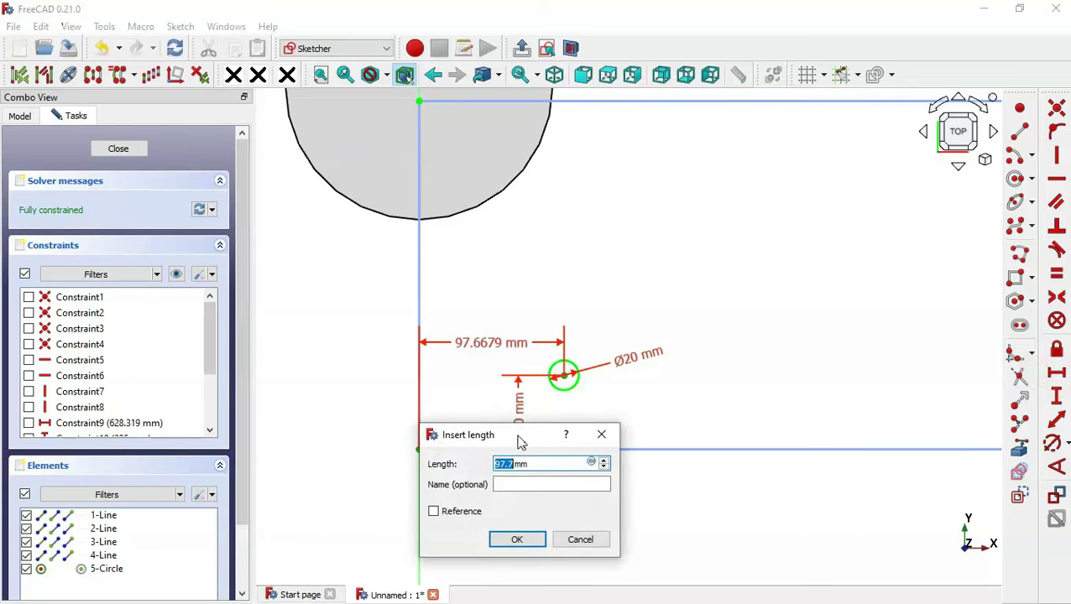
type("12")
key("Return")
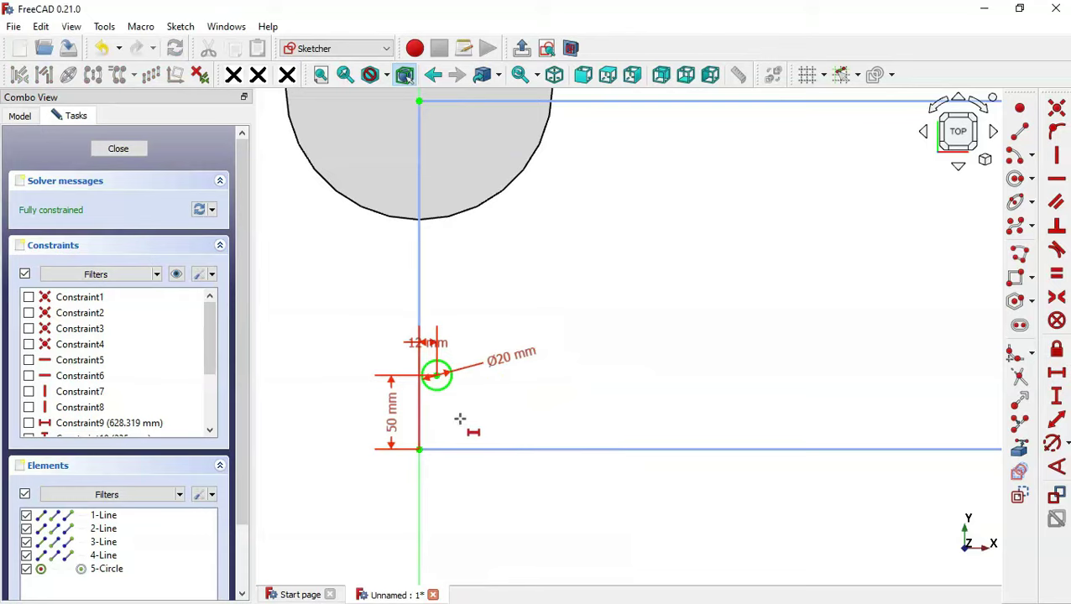
left_click(177, 275)
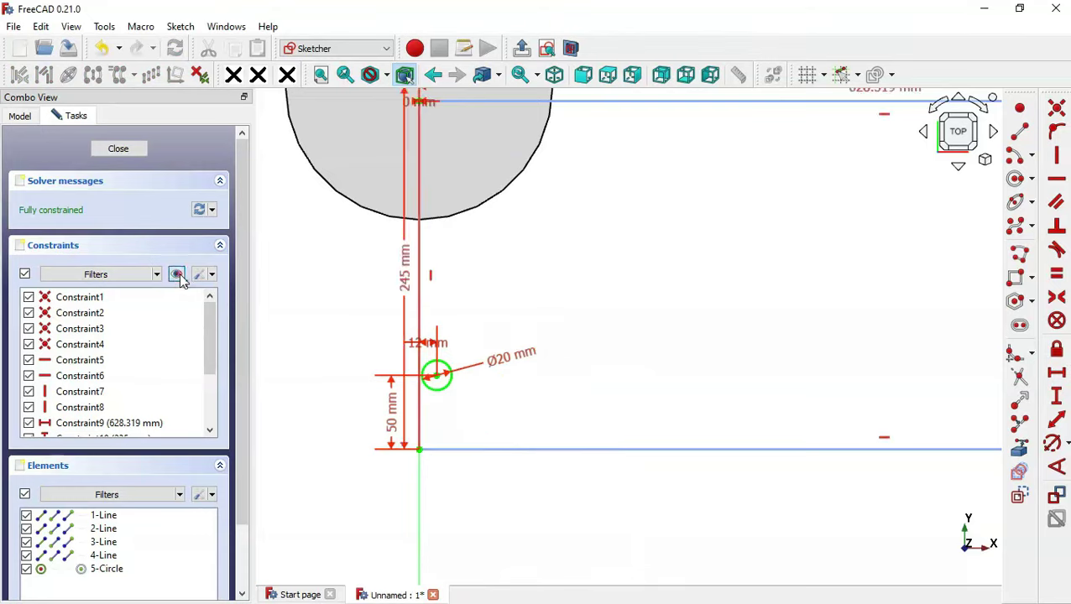
left_click(176, 275)
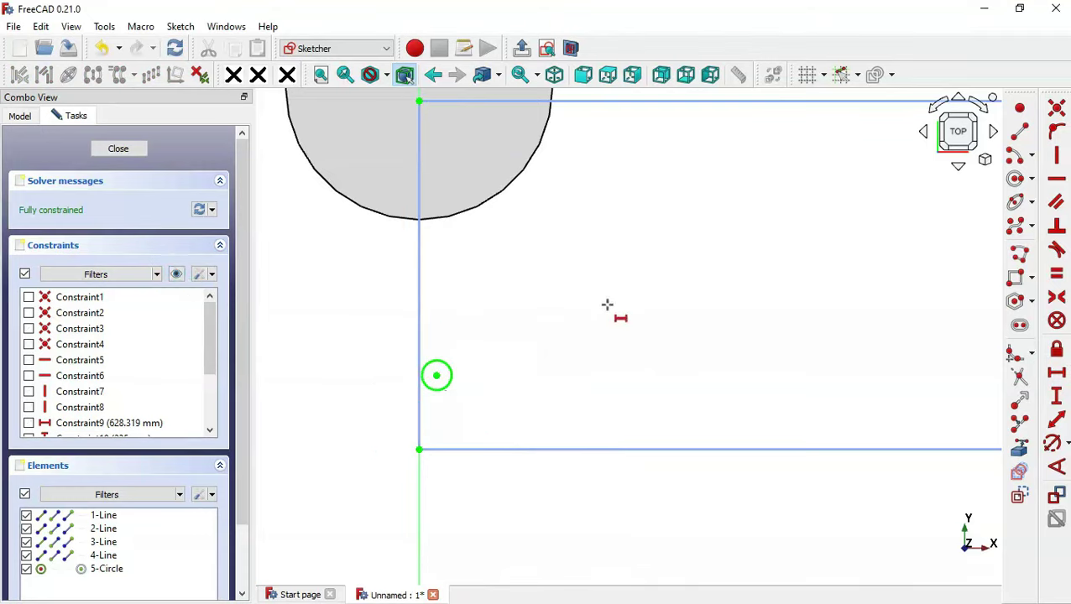
- Following the drawing's slanted hole row, array the circle as clones in 7 columns and 1 row, about 52 mm apart at about 27°
key("alt+Tab")
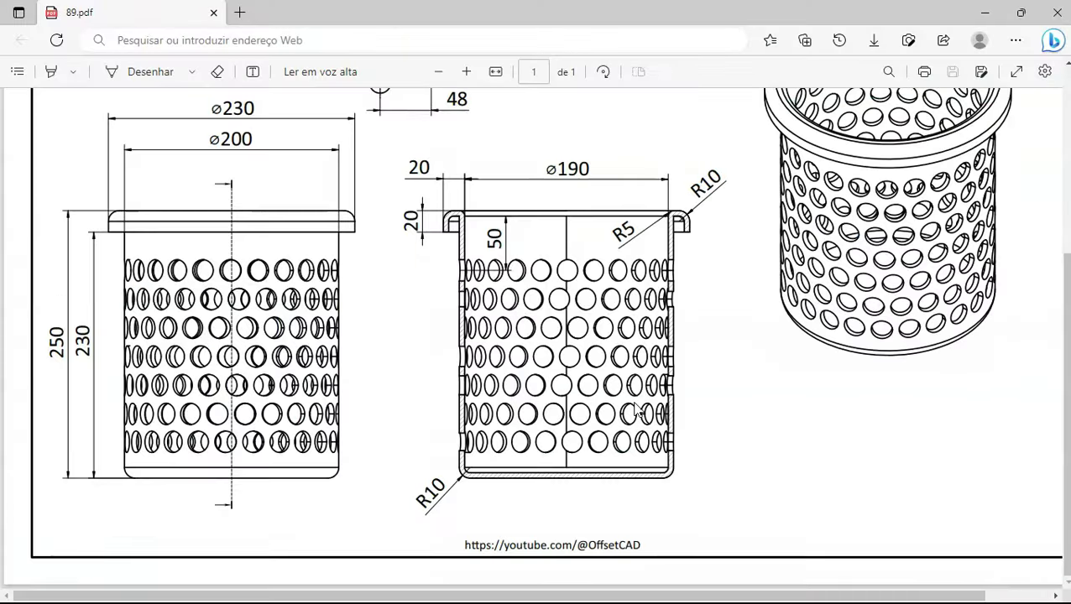
scroll(630, 370, "up", 4)
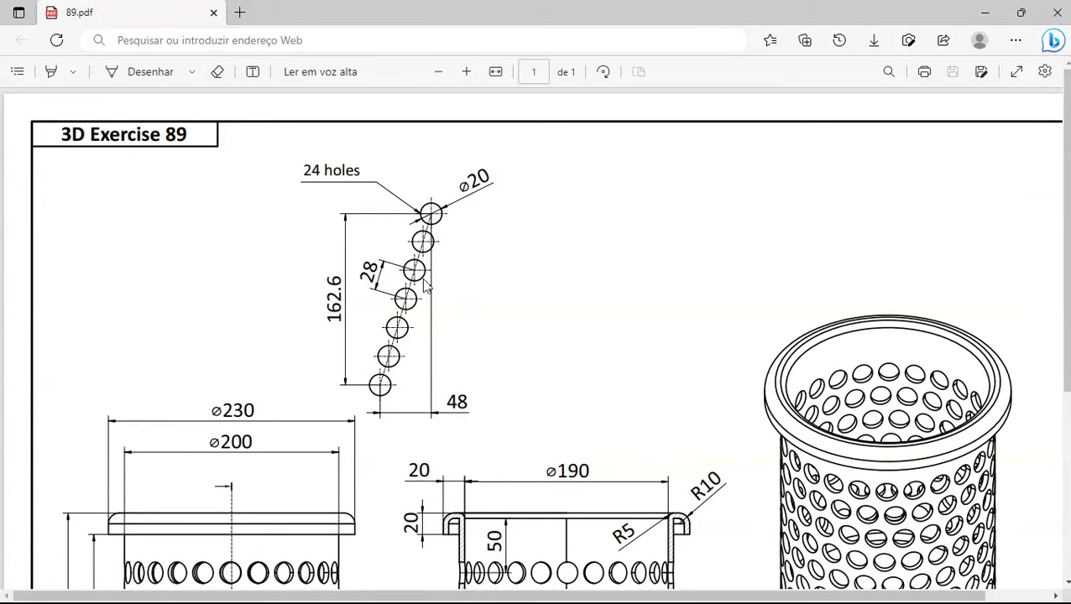
key("alt+Tab")
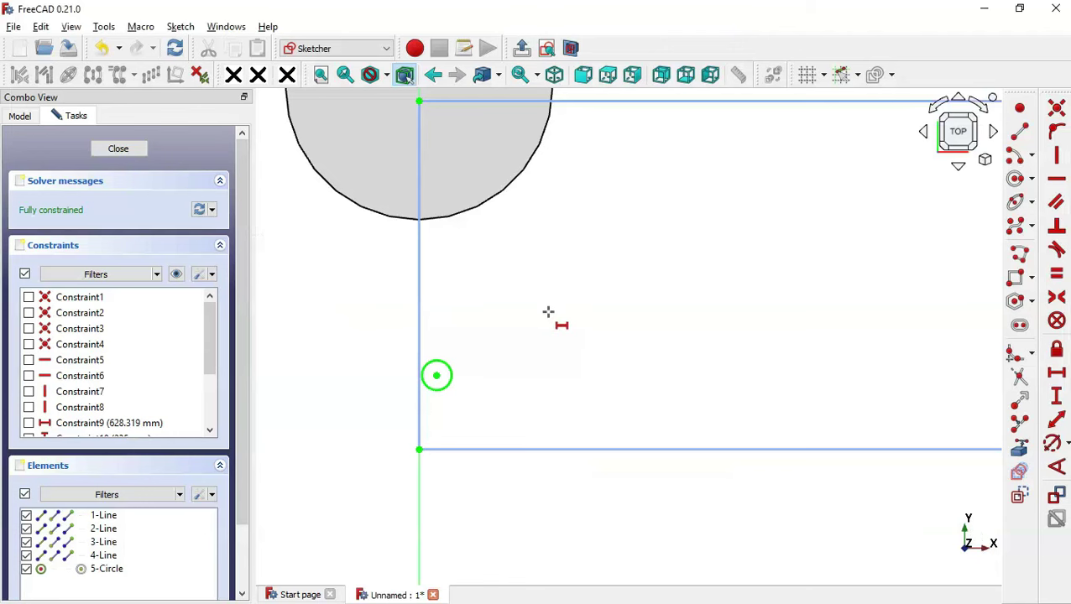
key("Escape")
left_click(449, 387)
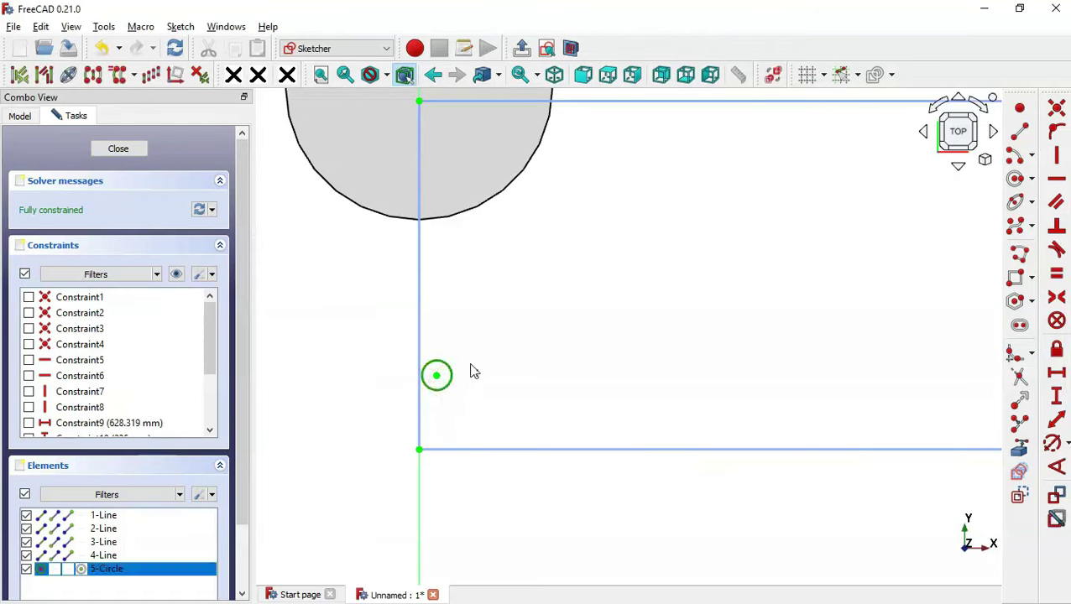
left_click(435, 377)
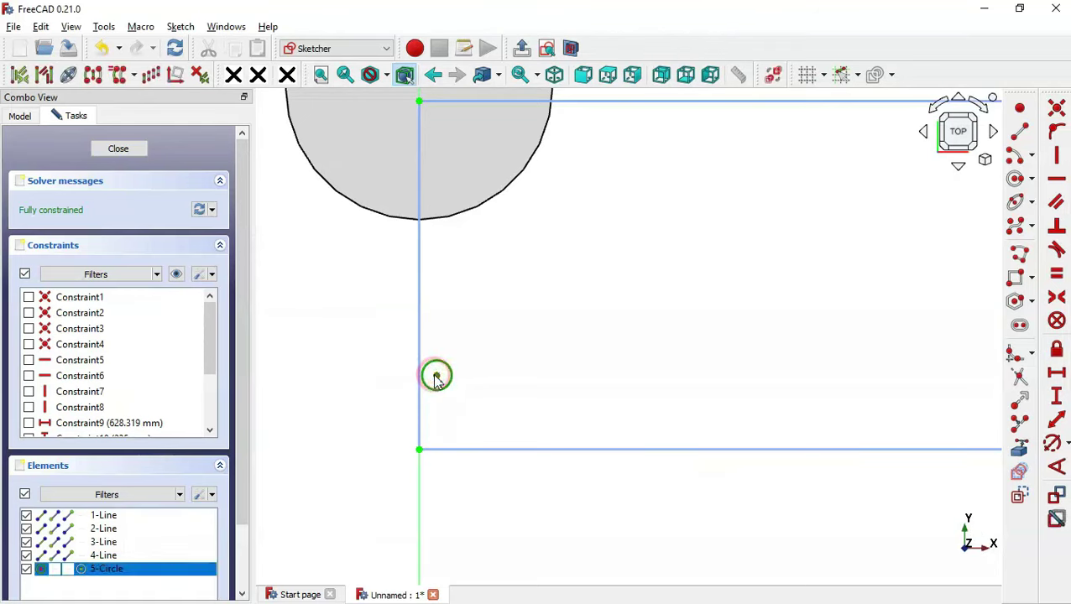
left_click(151, 74)
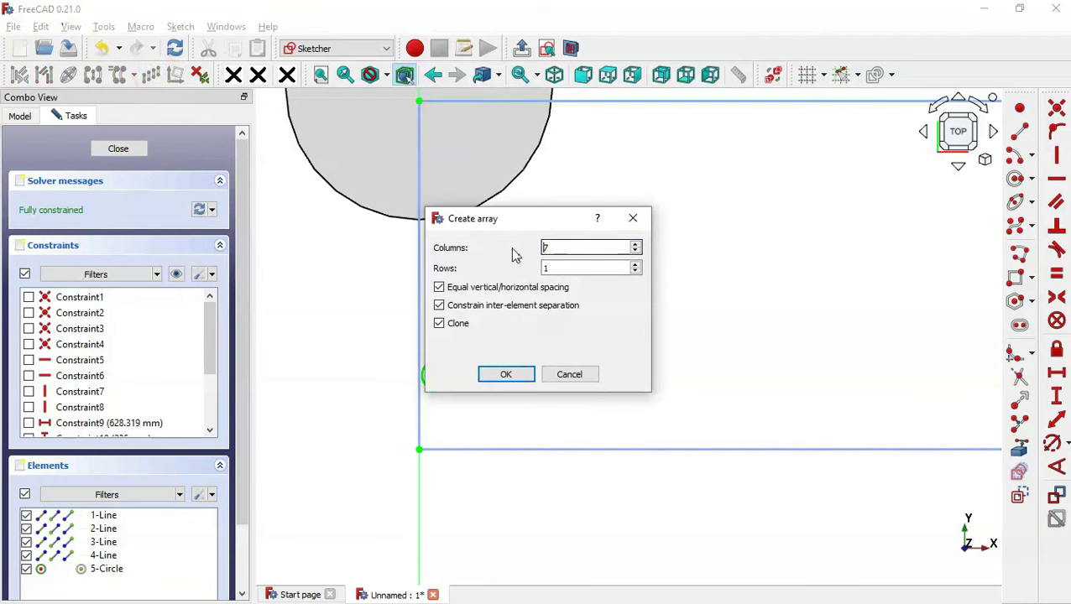
left_click(544, 250)
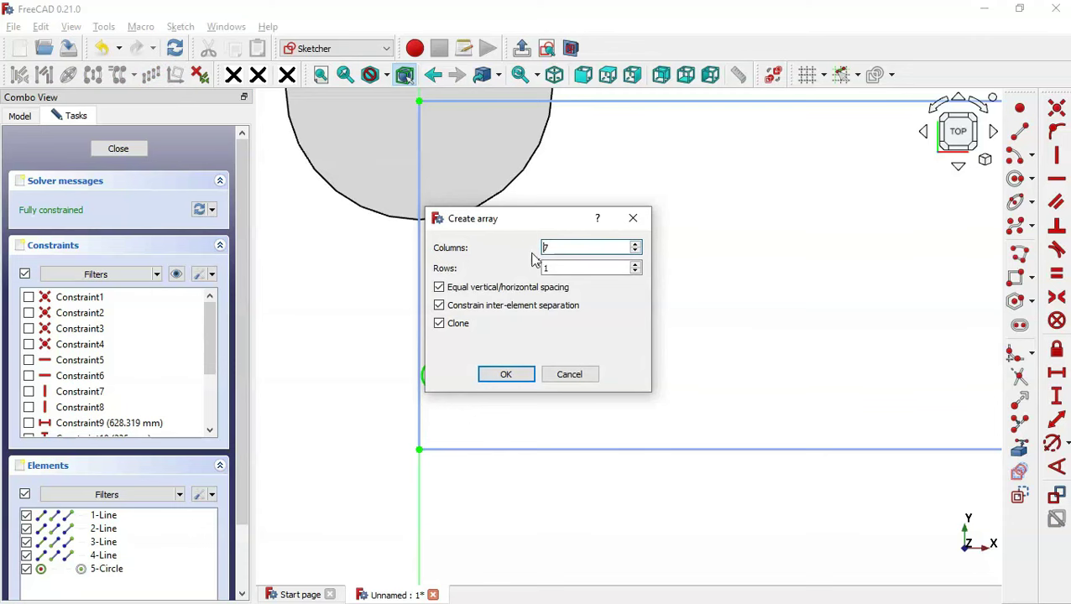
key("alt+Tab")
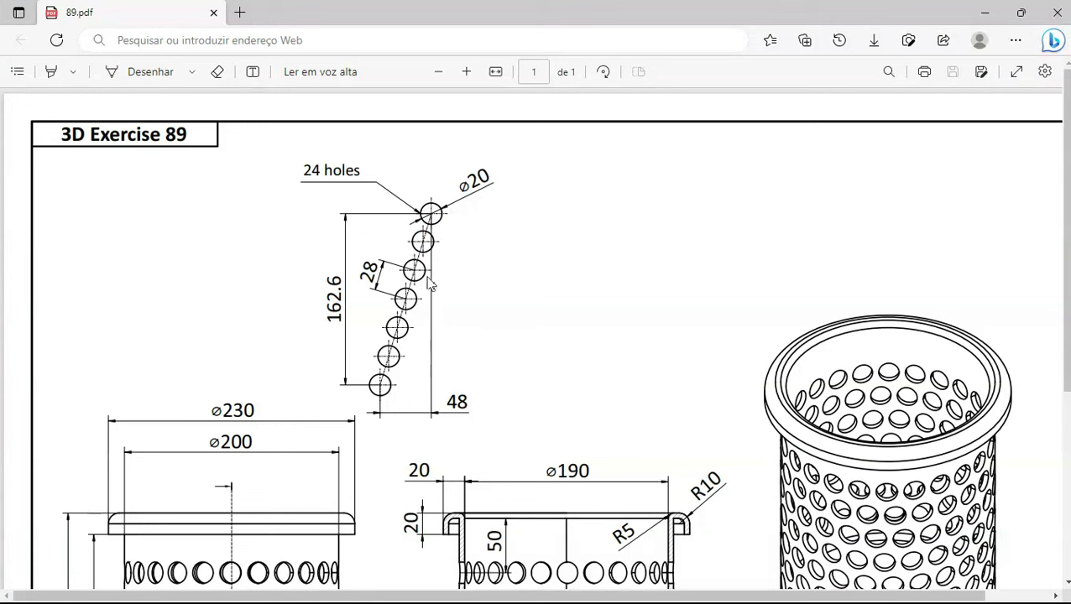
key("alt+Tab")
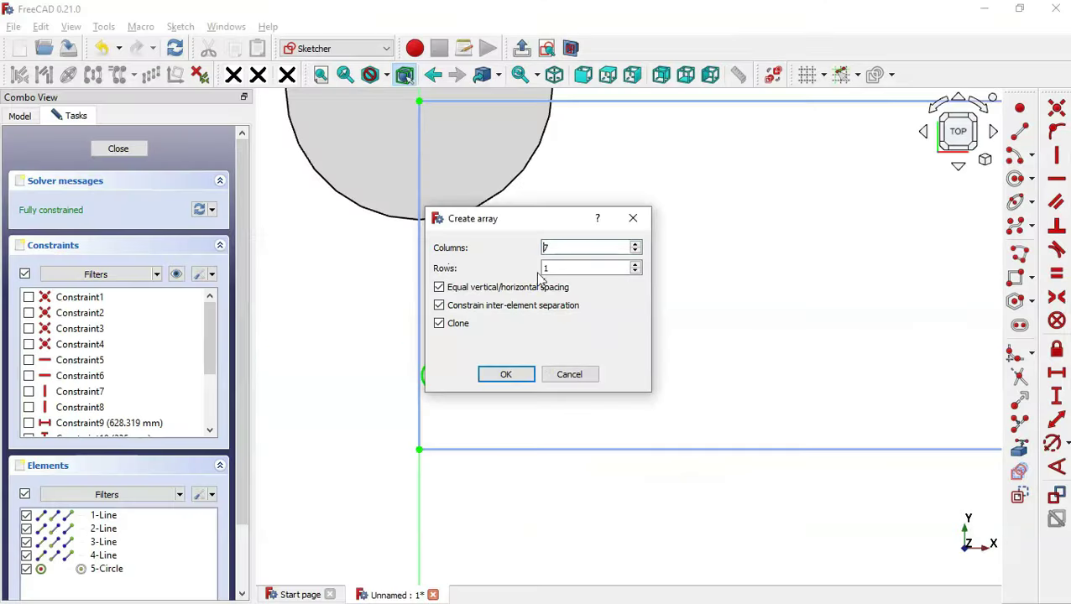
left_click(507, 374)
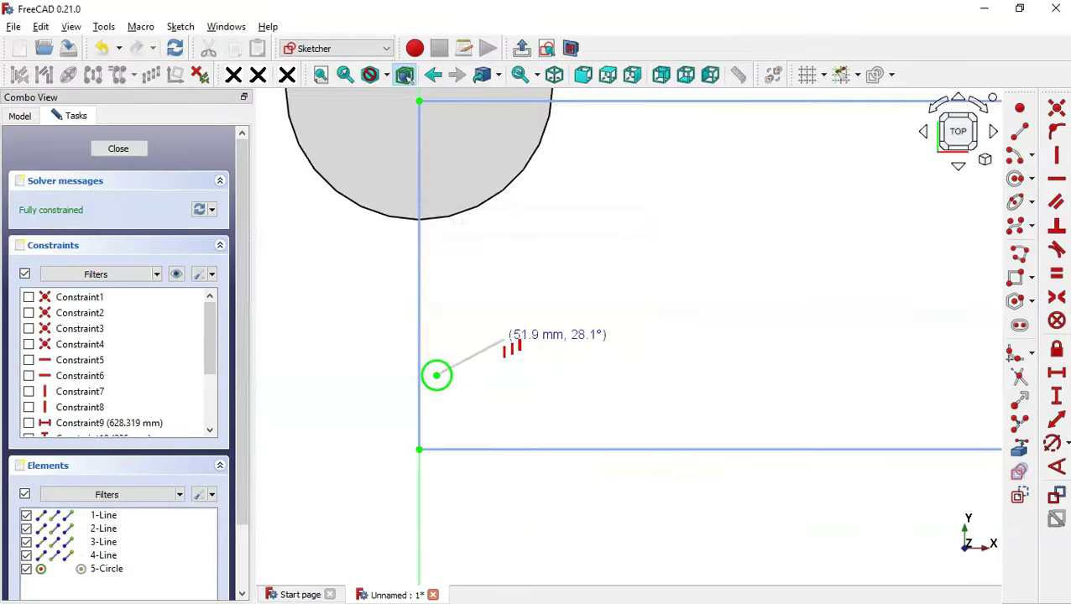
left_click(505, 341)
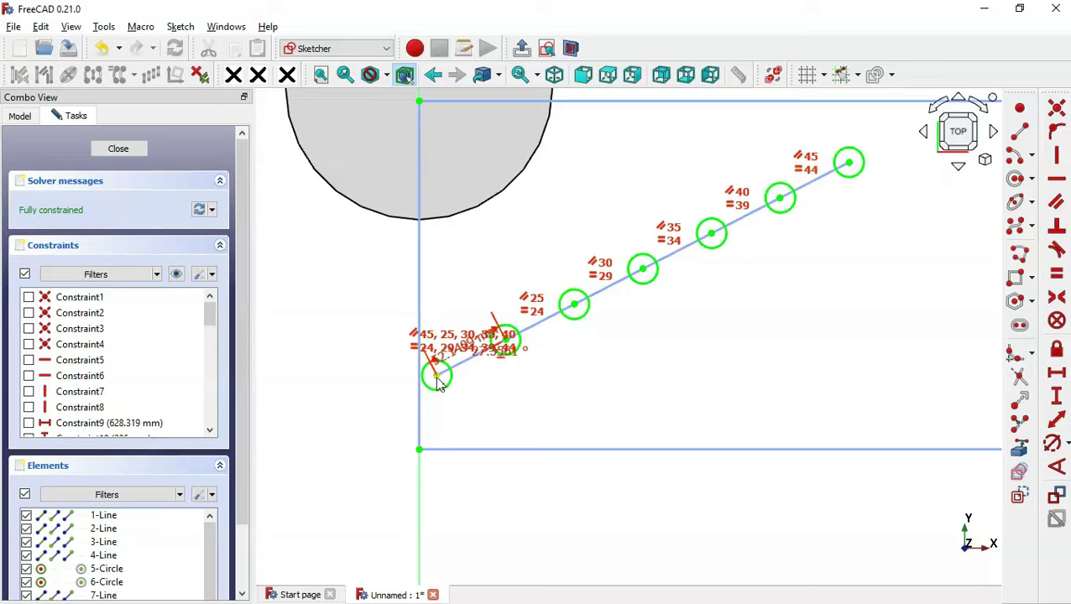
- Check the hole row in the drawing and delete the angle constraint on the array's first connecting line
key("alt+Tab")
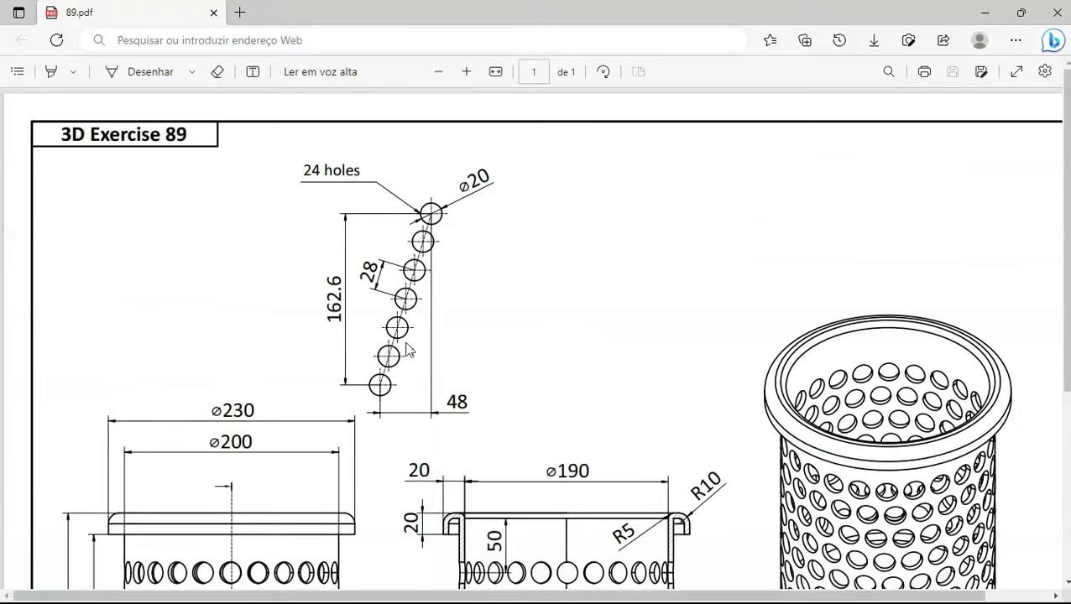
key("alt+Tab")
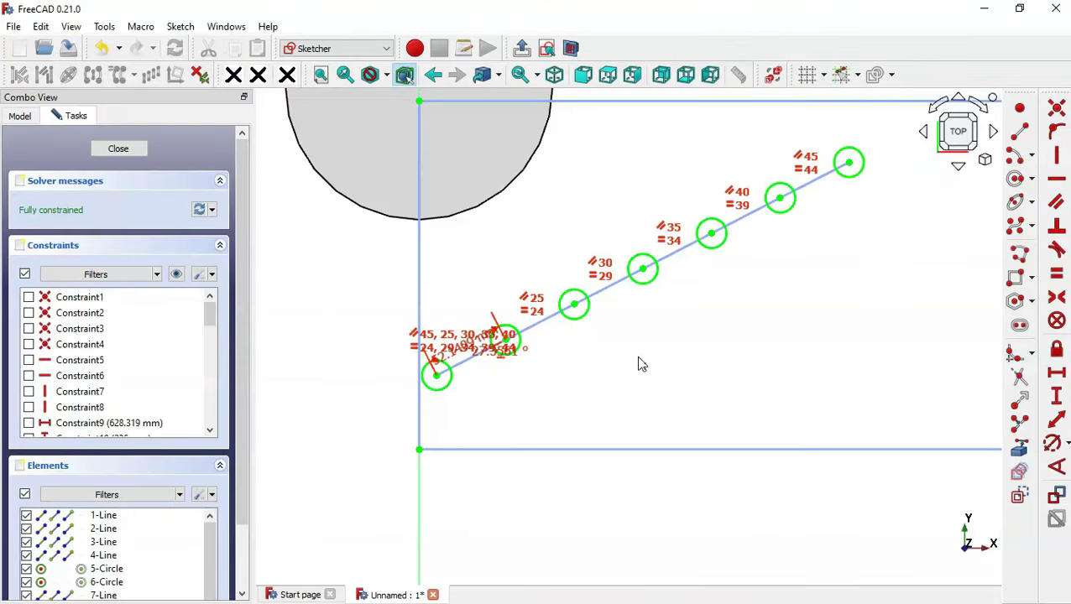
scroll(470, 369, "up", 8)
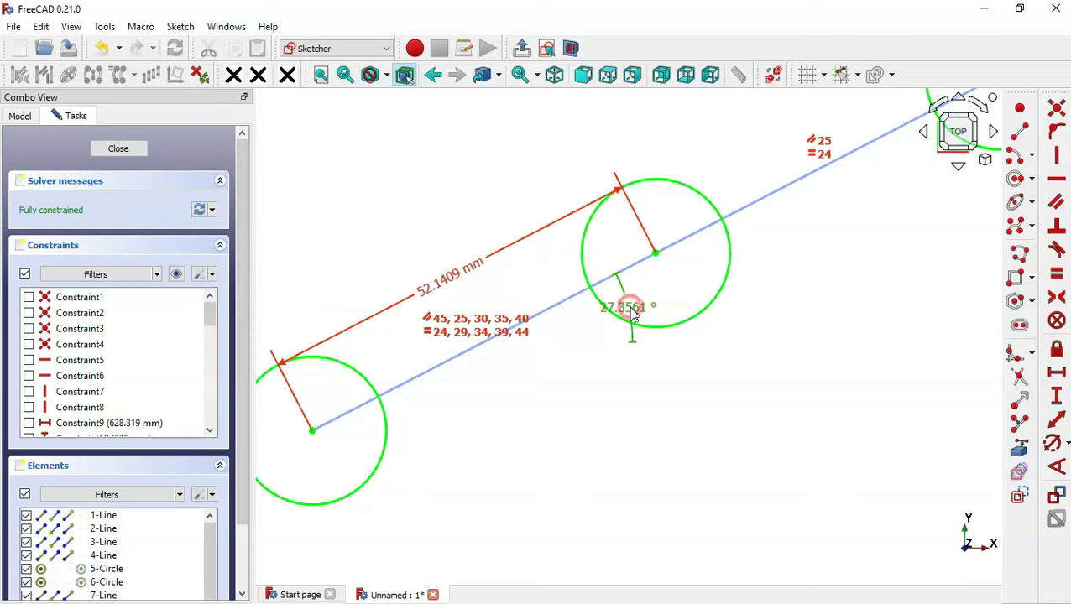
left_click(631, 309)
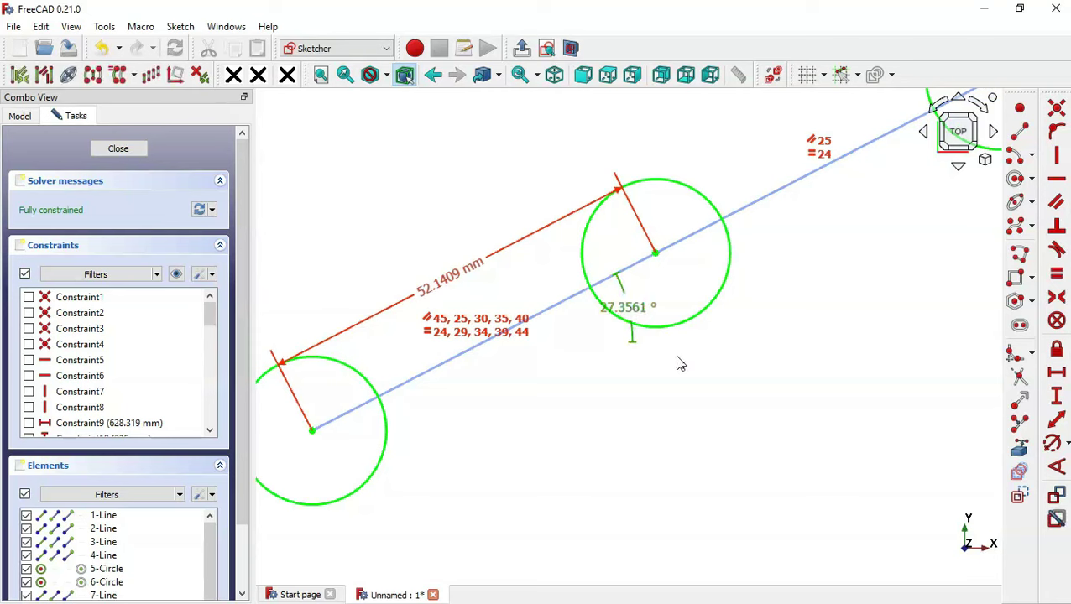
key("Delete")
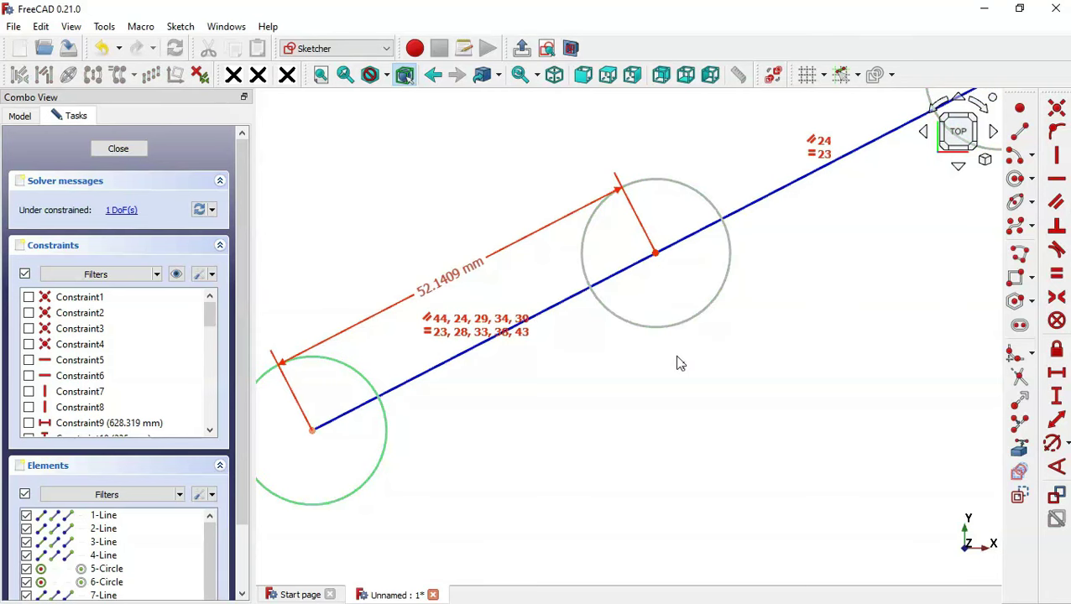
- Set the spacing between the first two hole centres in the slanted row to 28 mm, as given in the drawing
double_click(447, 287)
key("alt+Tab")
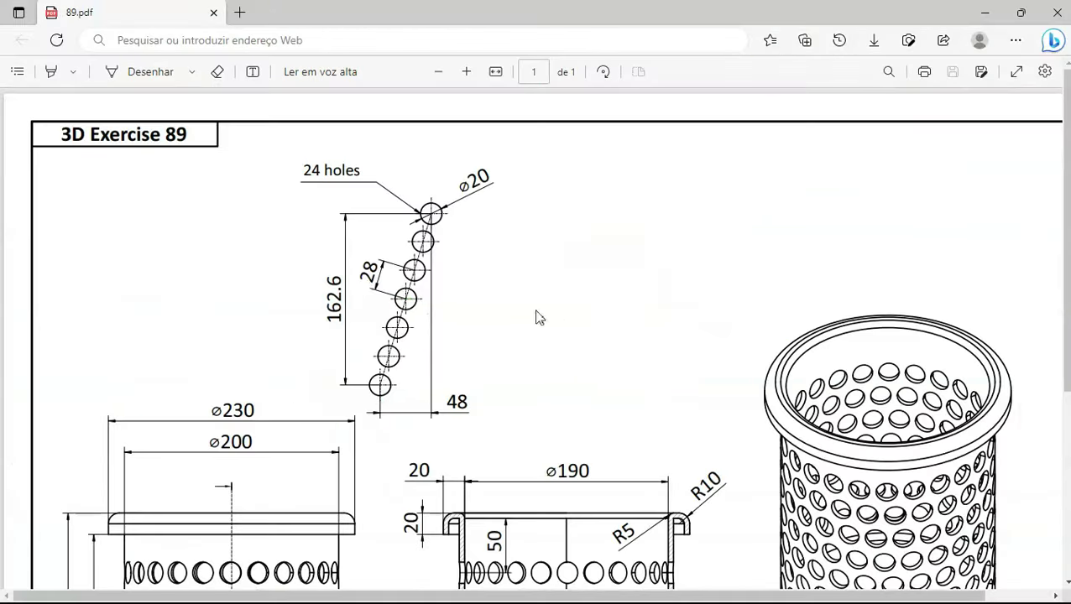
key("alt+Tab")
type("28")
key("Return")
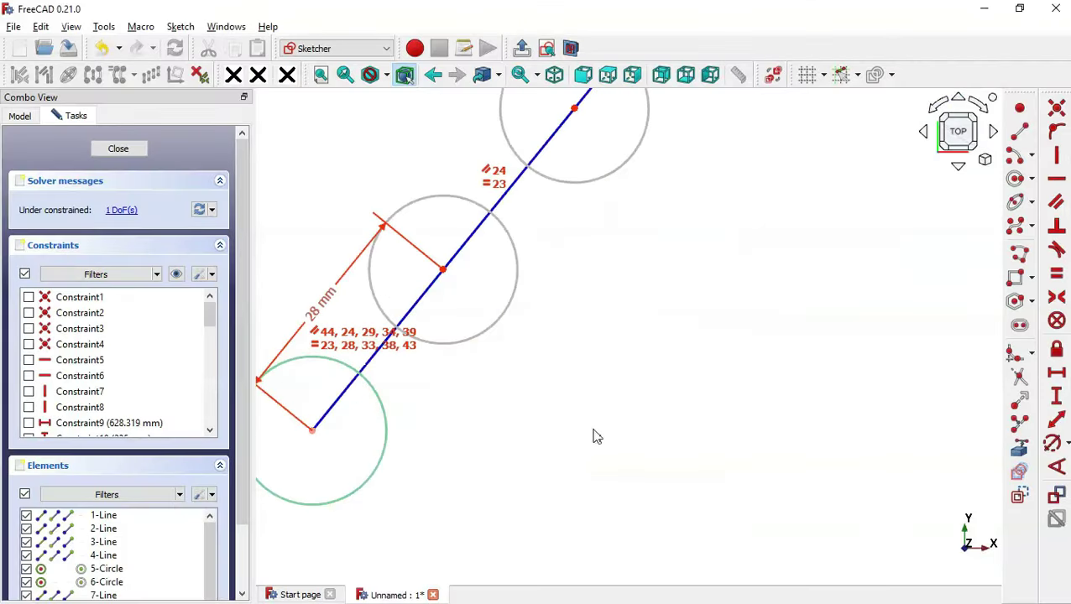
- Constrain the horizontal distance between the row's first and last hole centres to 48 mm per the drawing, and leave the sketch
scroll(598, 445, "down", 5)
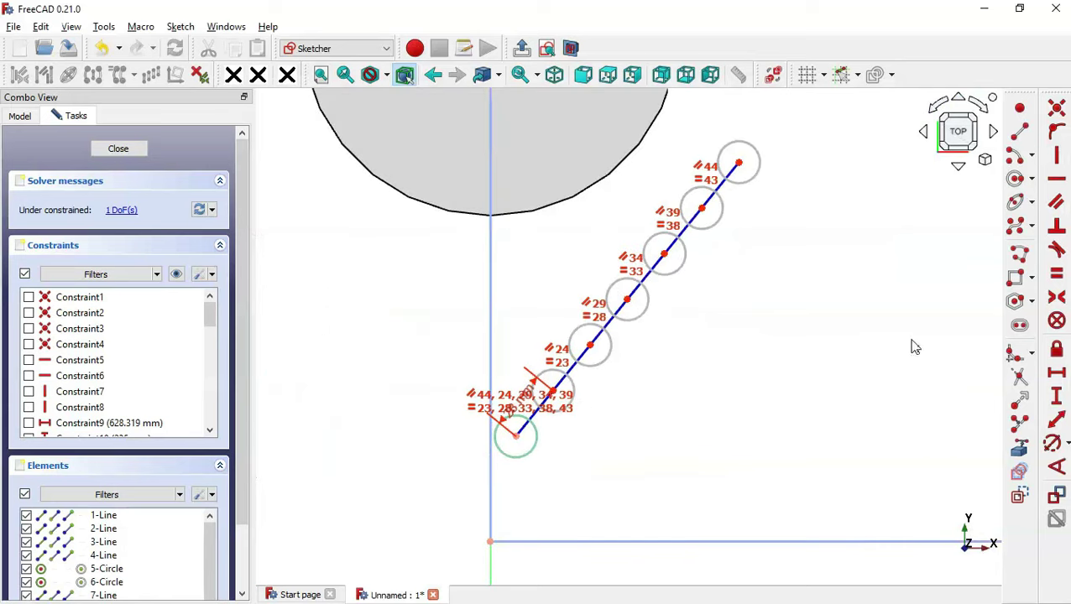
left_click(1055, 372)
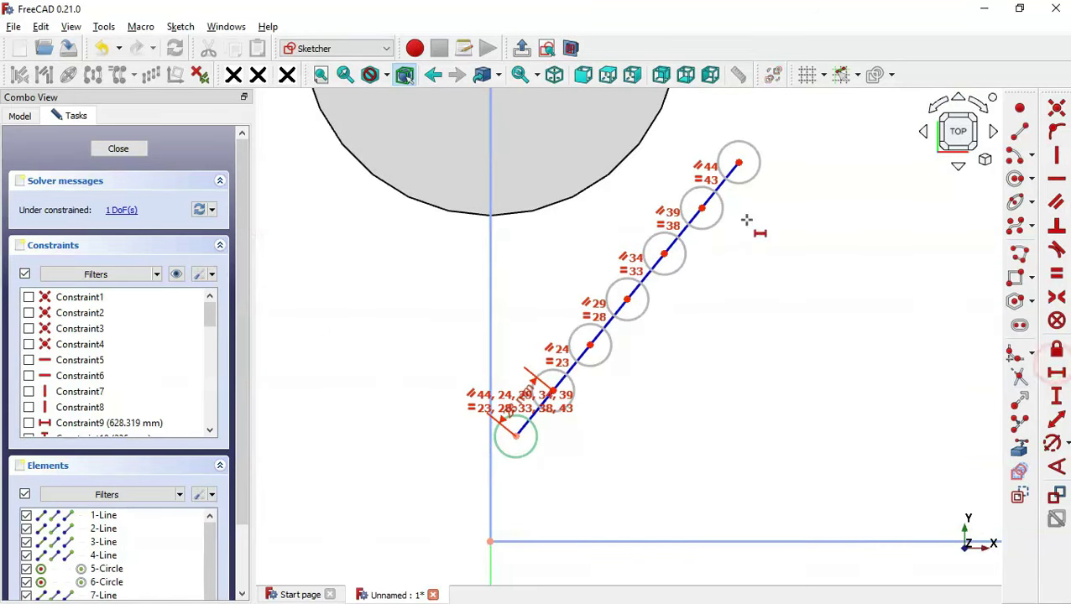
left_click(738, 164)
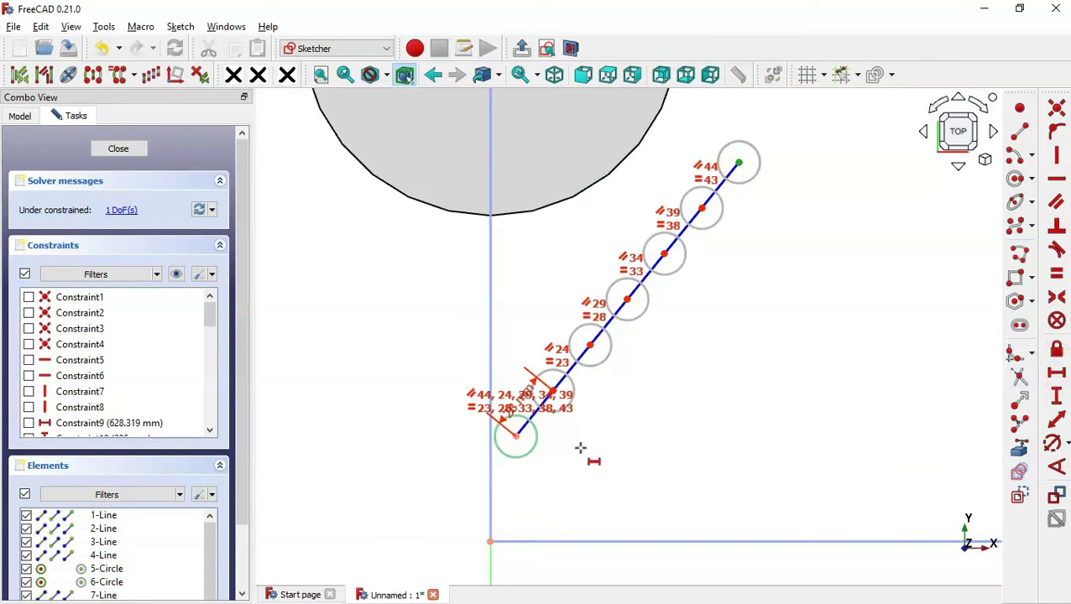
left_click(517, 437)
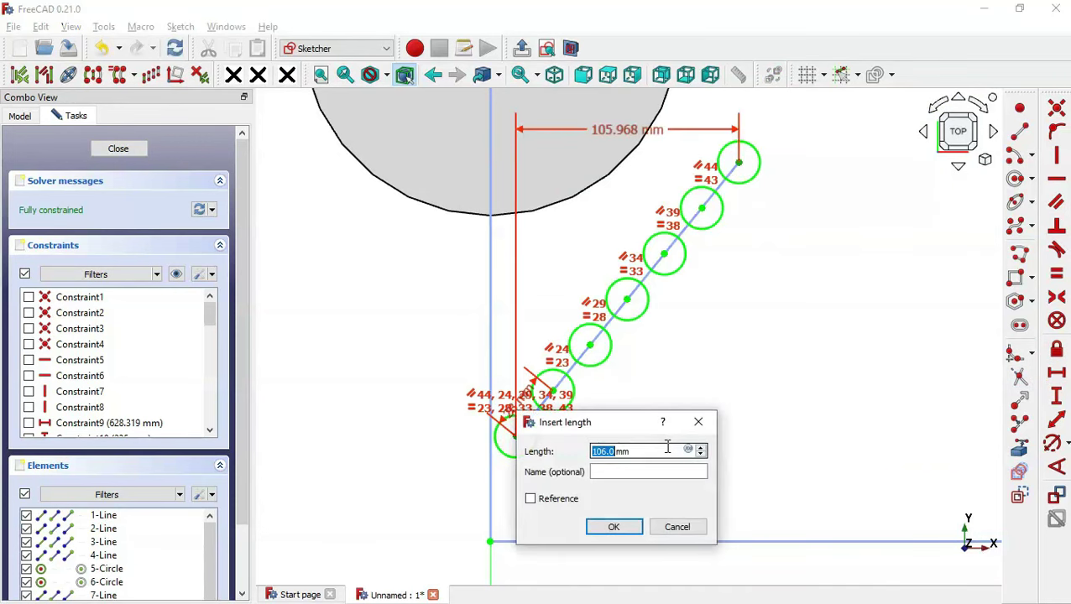
key("alt+Tab")
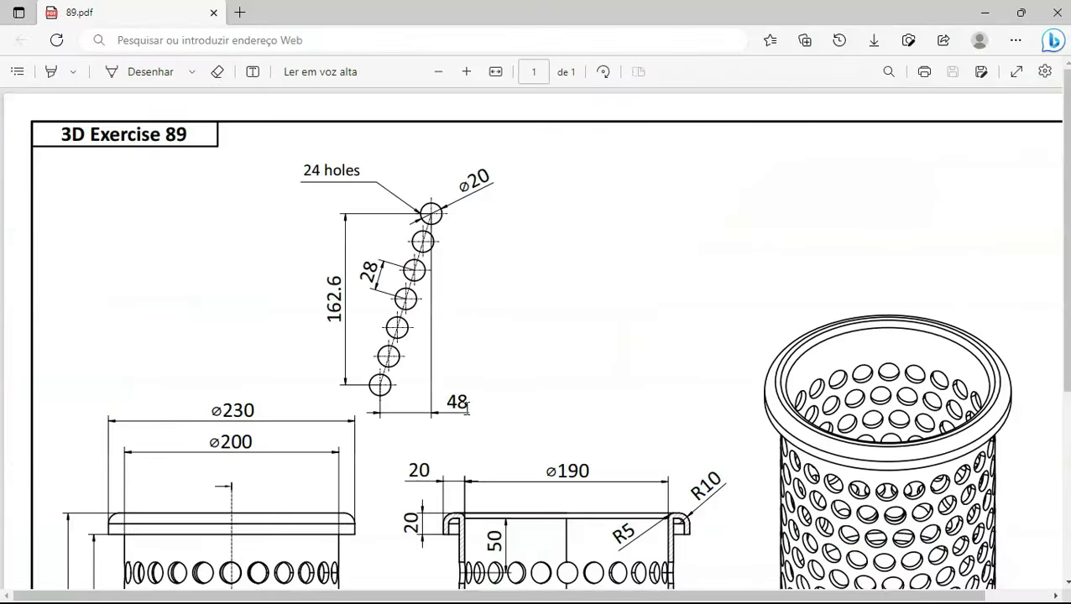
key("alt+Tab")
type("48")
key("Return")
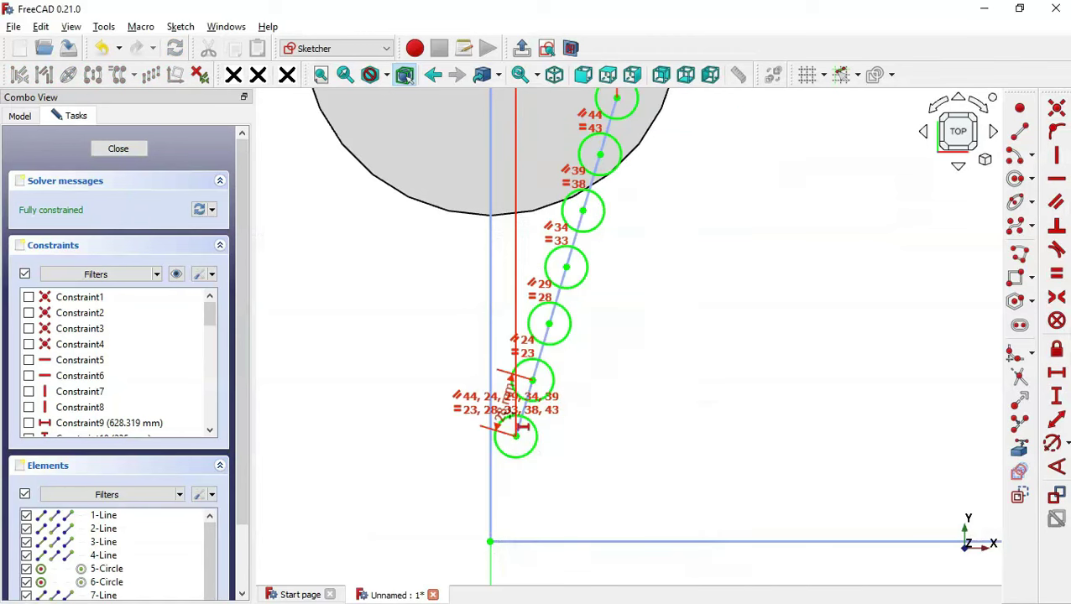
scroll(593, 495, "down", 3)
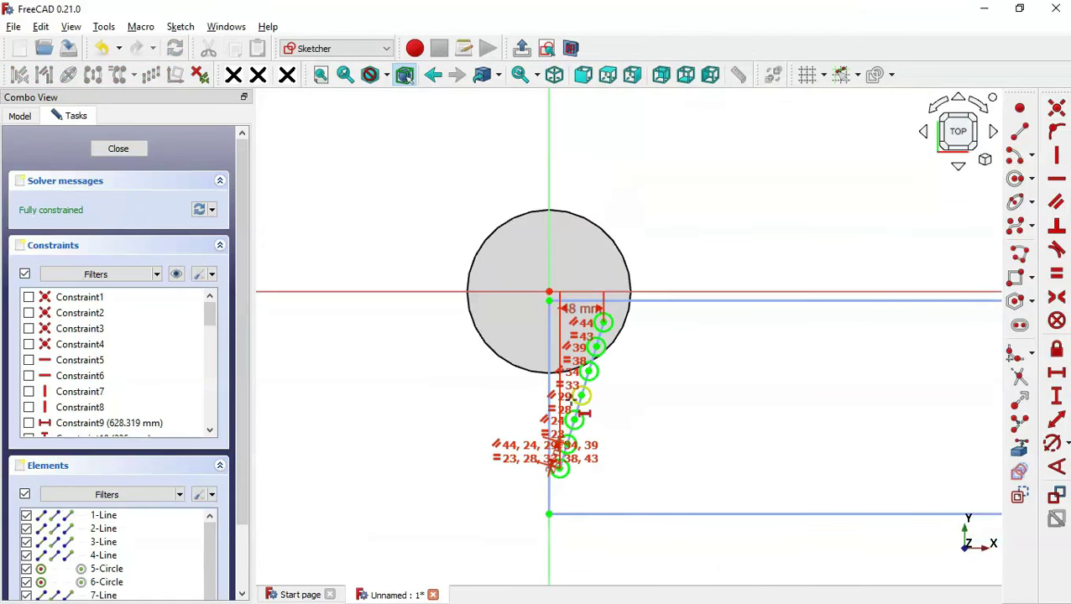
scroll(664, 408, "up", 4)
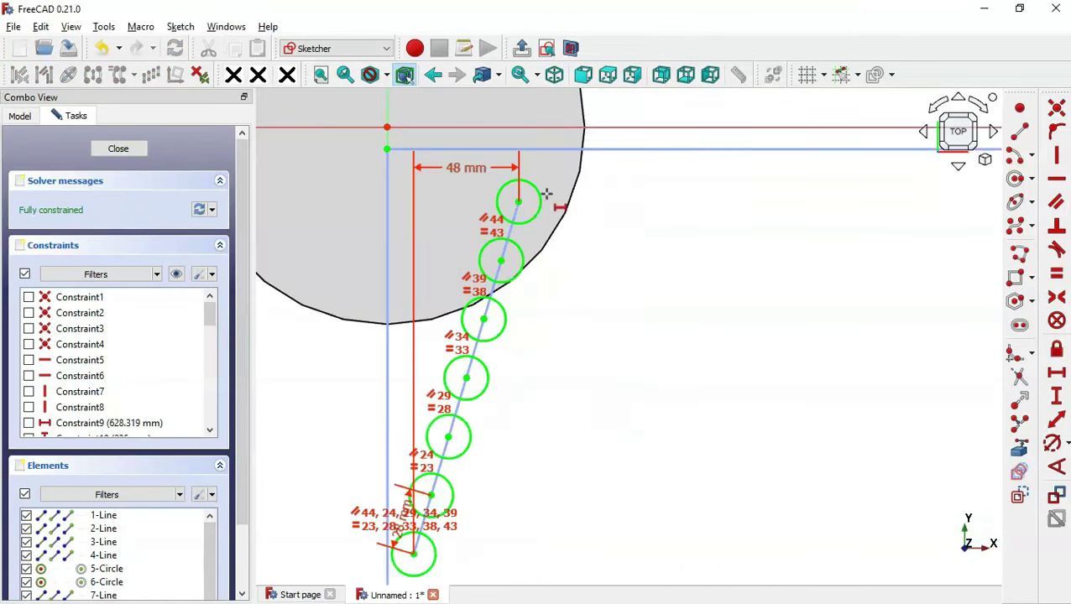
left_click(530, 53)
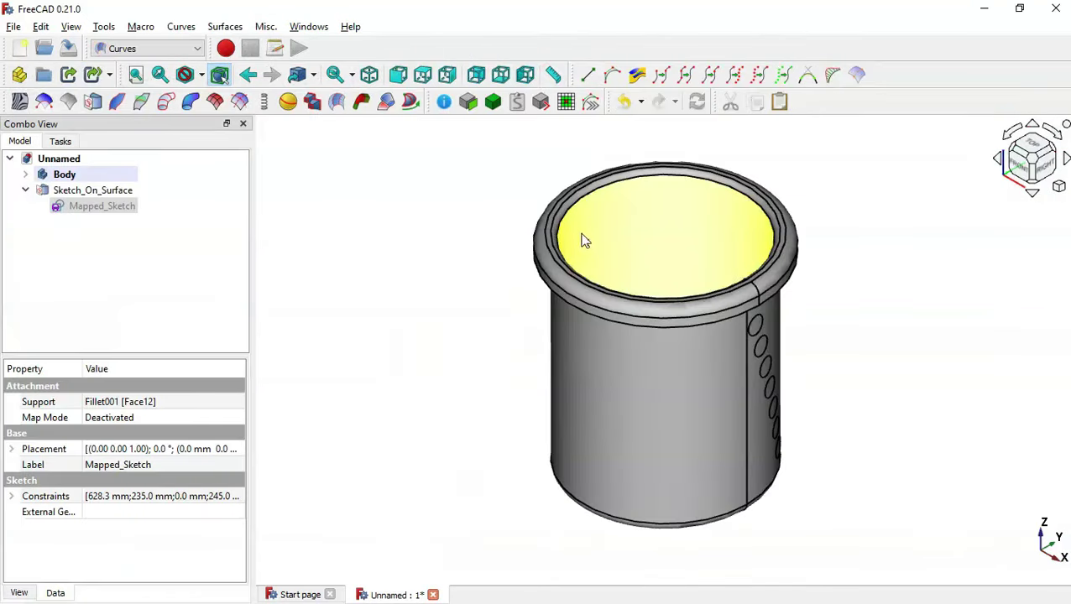
- Enable Fill Faces on Sketch_On_Surface and set its Thickness to 10
middle_click_drag(921, 369, 772, 370)
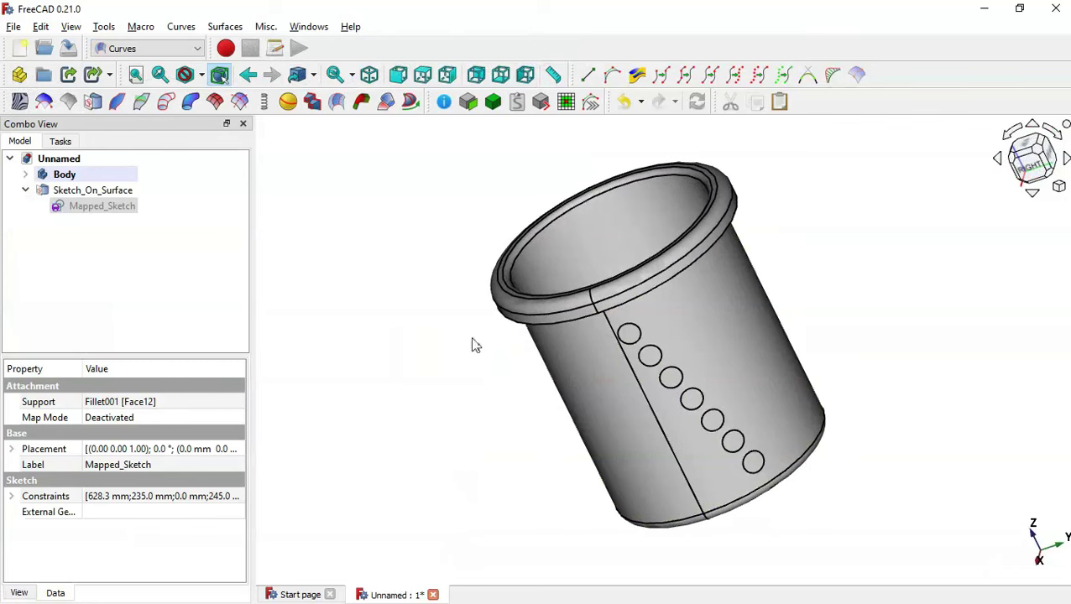
left_click(121, 193)
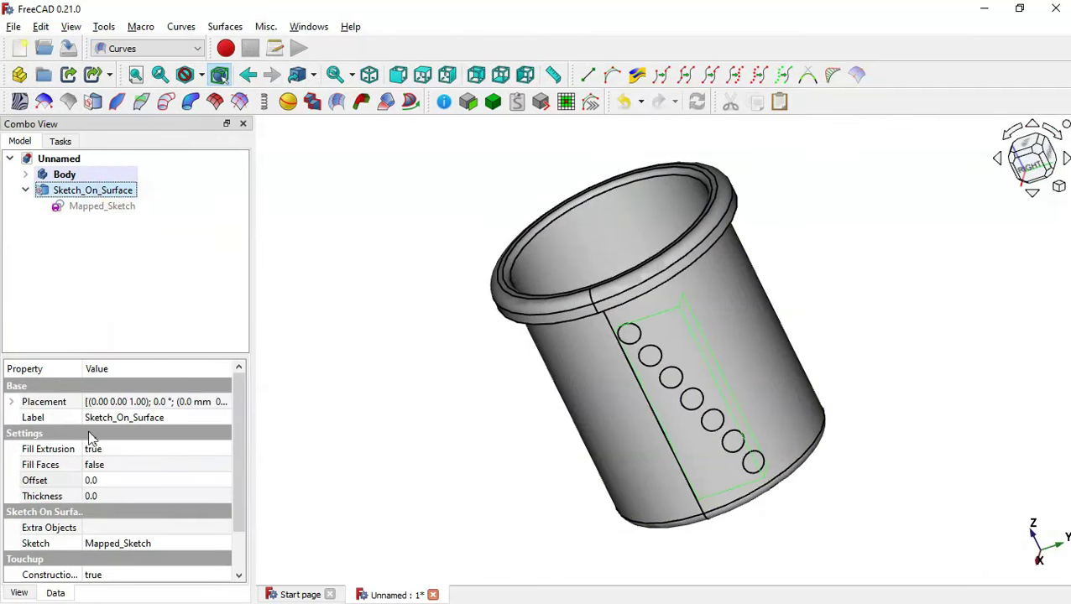
left_click_drag(237, 421, 237, 453)
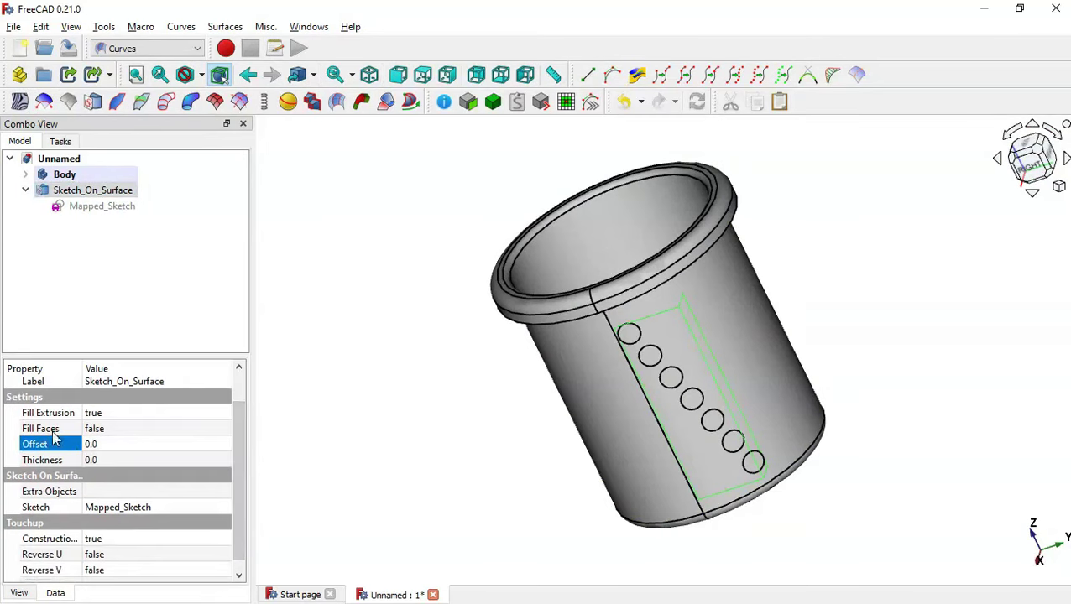
left_click(50, 429)
left_click(124, 429)
left_click(139, 454)
left_click(132, 460)
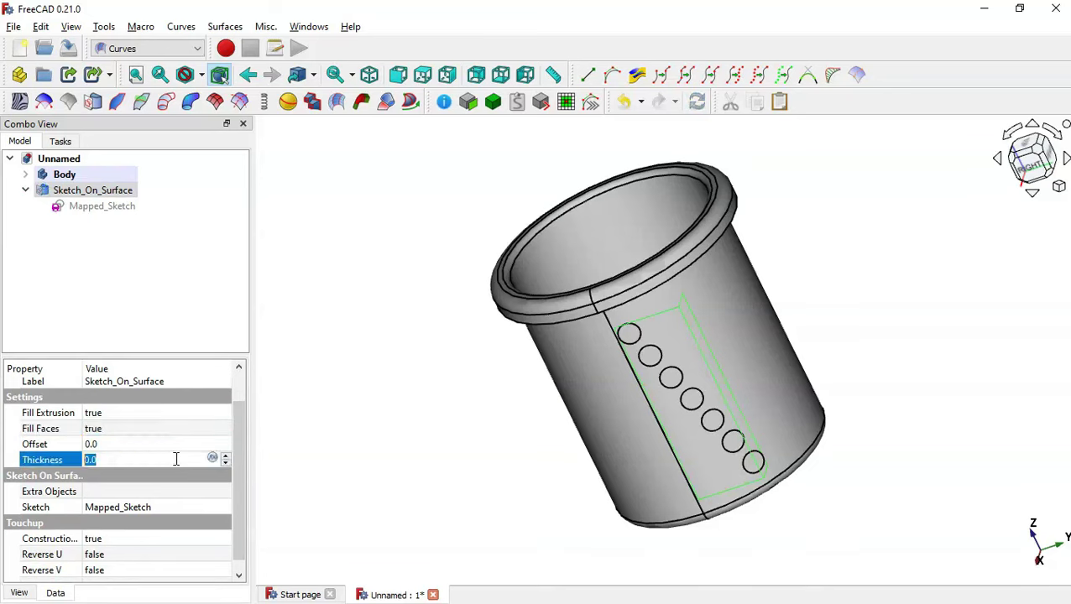
- Set the Offset of Sketch_On_Surface to -7 so the hole solids pass through the cylinder wall
left_click(134, 445)
left_click_drag(423, 433, 377, 426)
left_click(132, 444)
left_click_drag(540, 325, 537, 252)
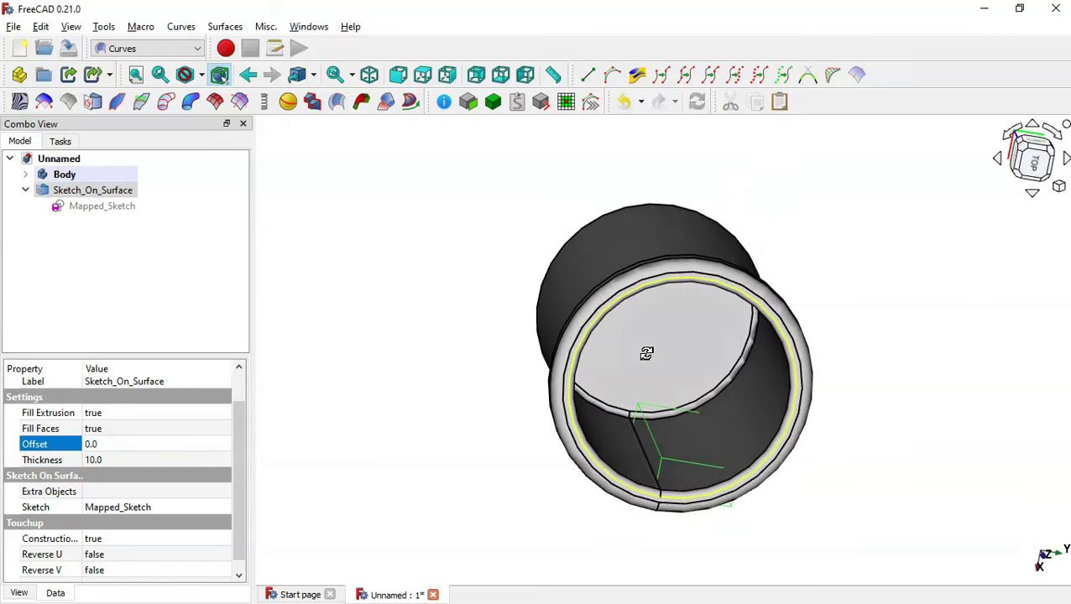
left_click(128, 443)
type("-7")
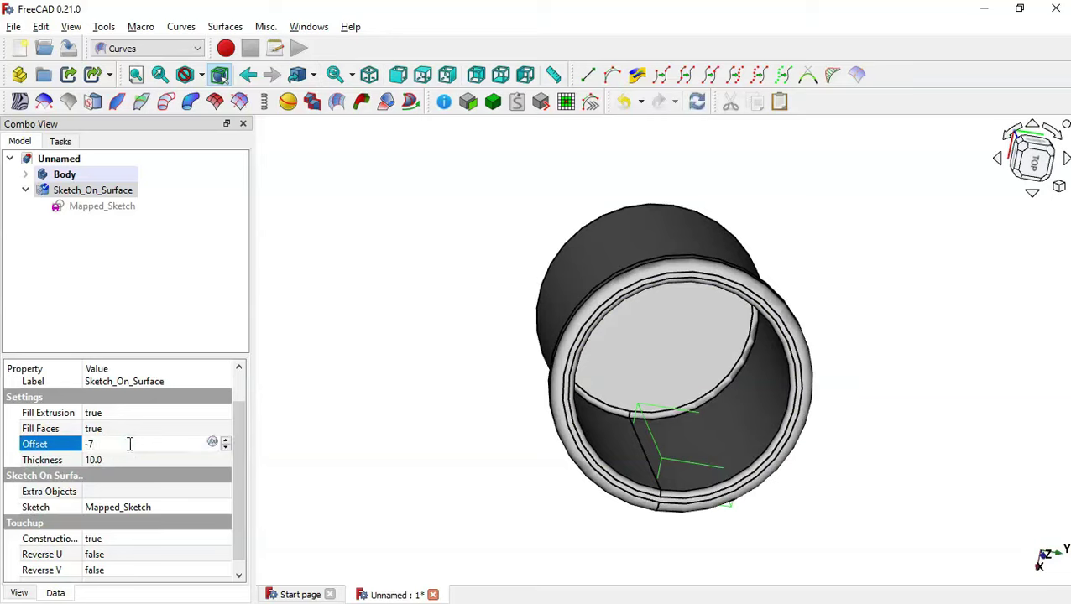
key("Return")
left_click(549, 591)
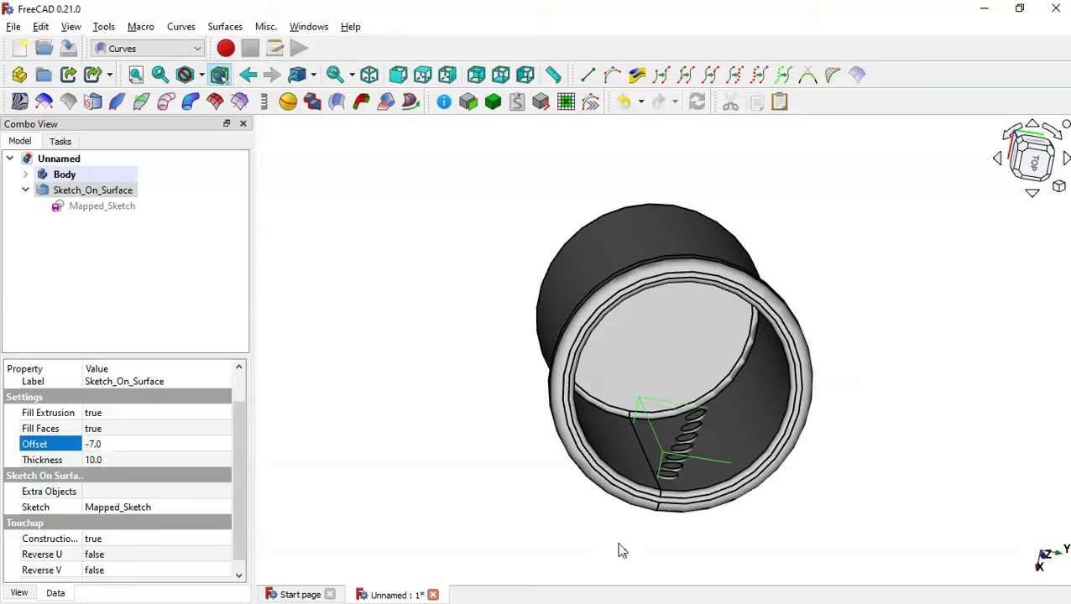
left_click_drag(619, 552, 763, 338)
- Consult the drawing's hole pattern, switch to the Draft workbench and collapse Sketch_On_Surface in the model tree
key("alt+Tab")
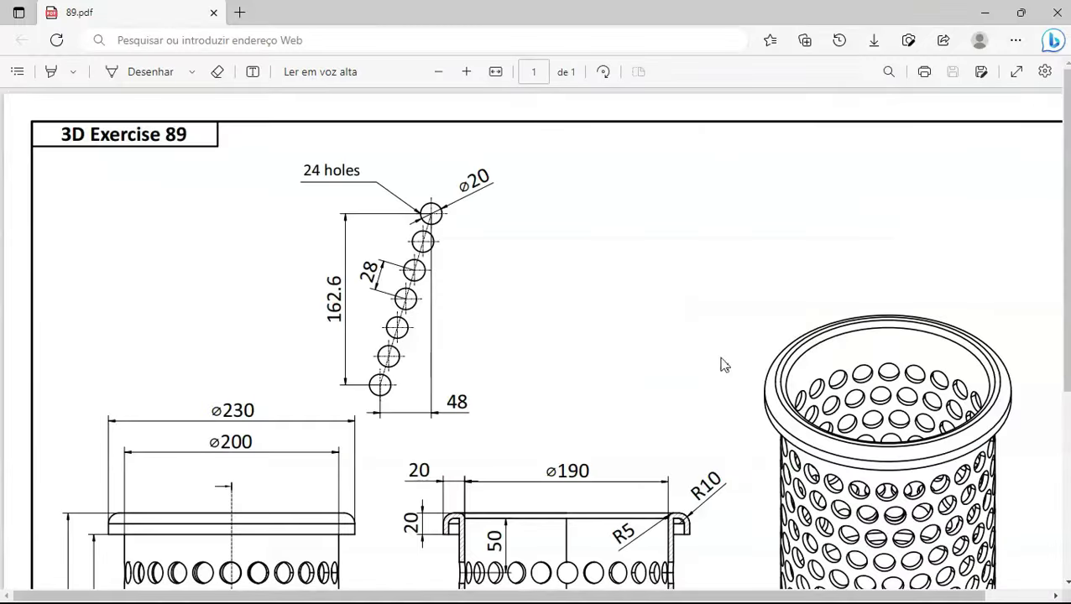
scroll(766, 305, "down", 3)
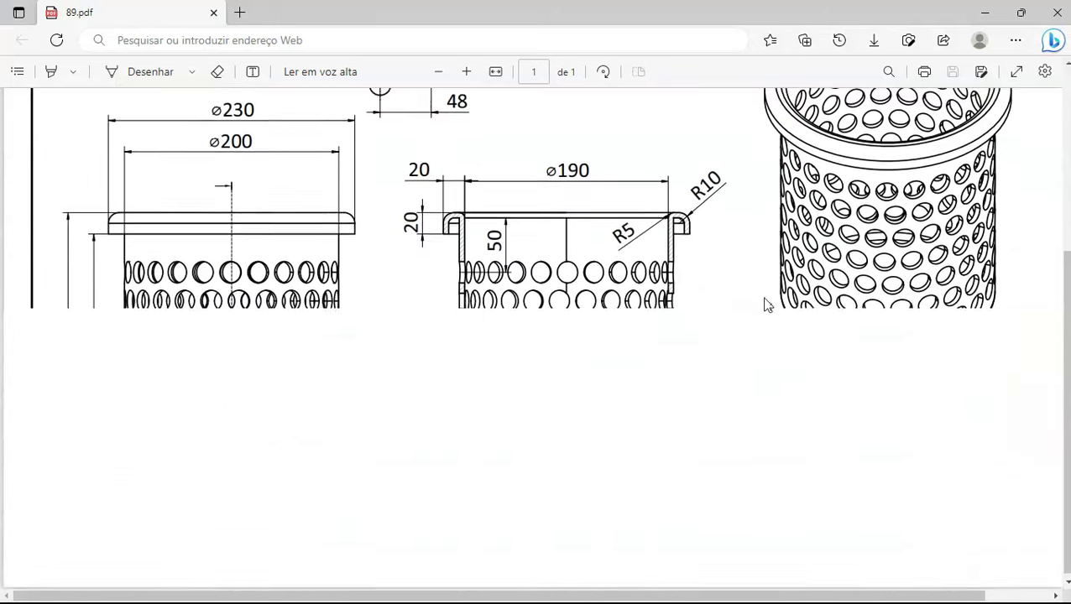
key("alt+Tab")
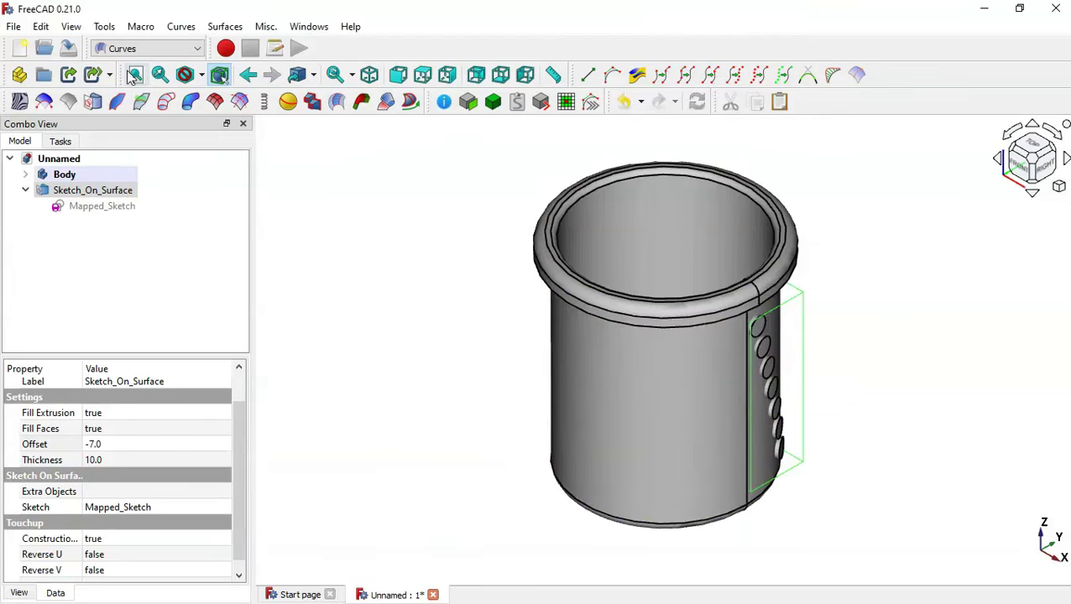
left_click(183, 48)
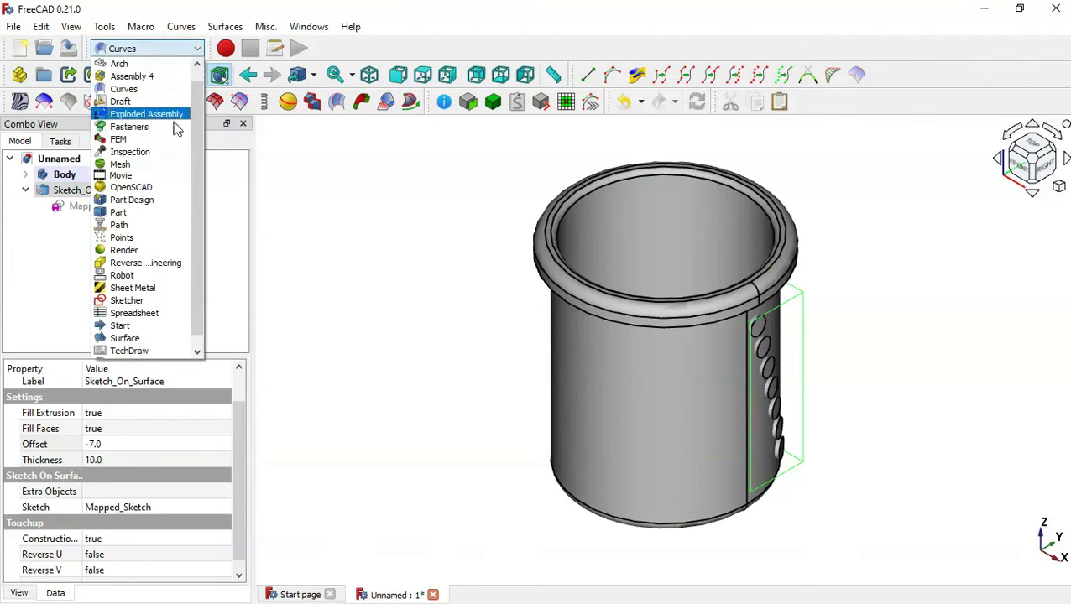
left_click(120, 102)
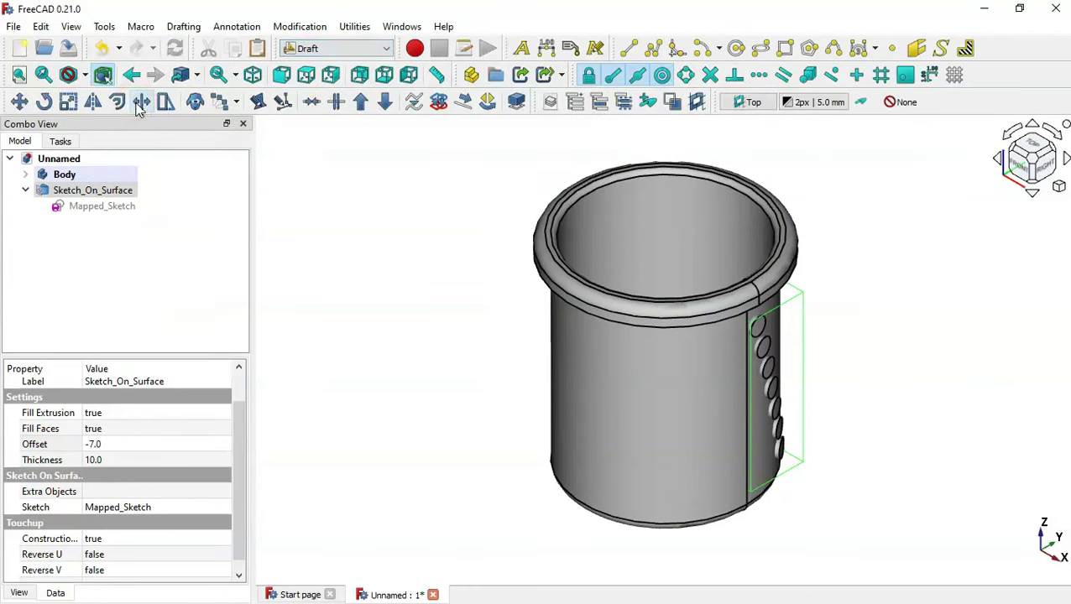
left_click(25, 191)
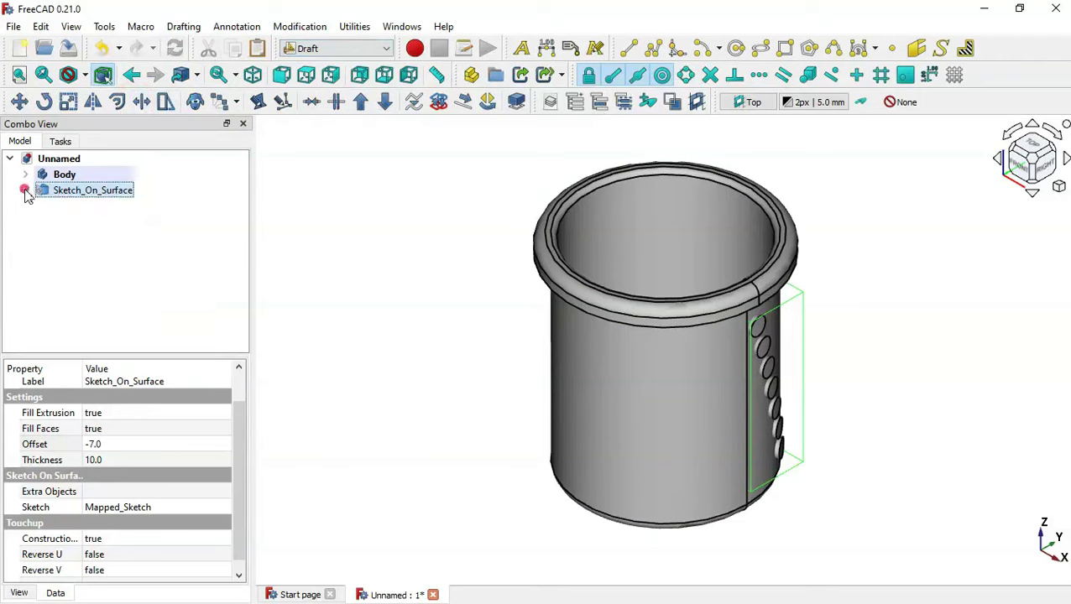
left_click(101, 269)
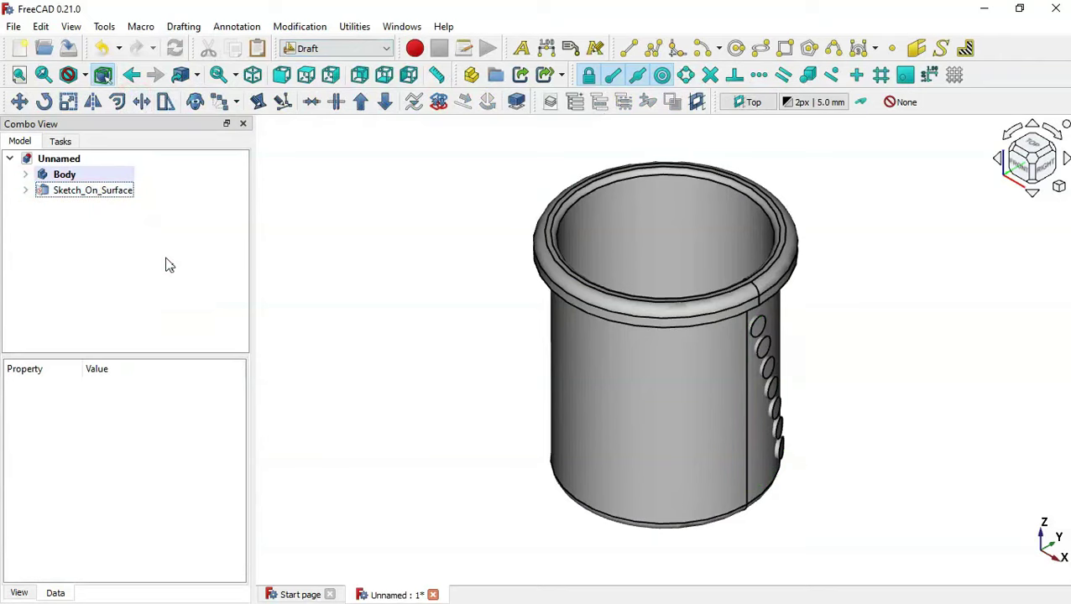
- Create a 360° polar array of Sketch_On_Surface with 24 elements, as specified in the drawing, centred on the origin
left_click(88, 193)
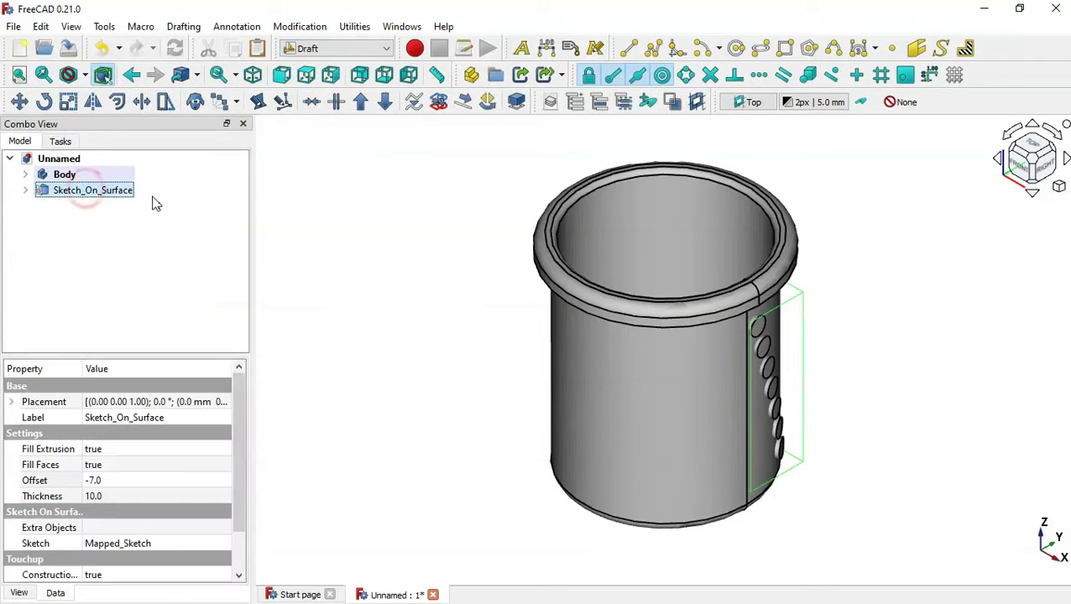
left_click(236, 101)
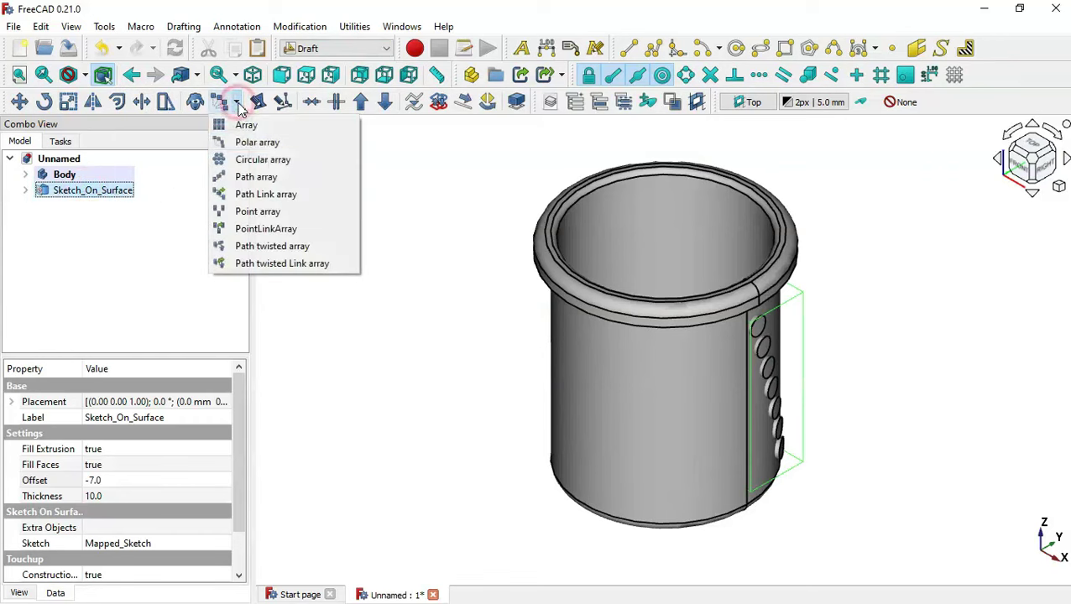
left_click(275, 148)
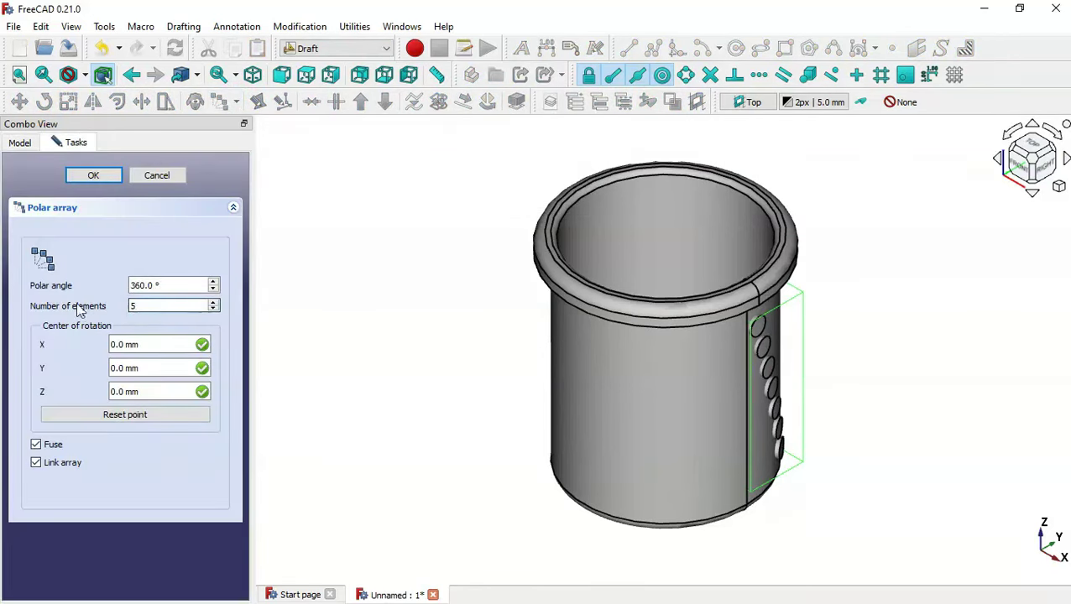
left_click(143, 309)
double_click(147, 309)
key("alt+Tab")
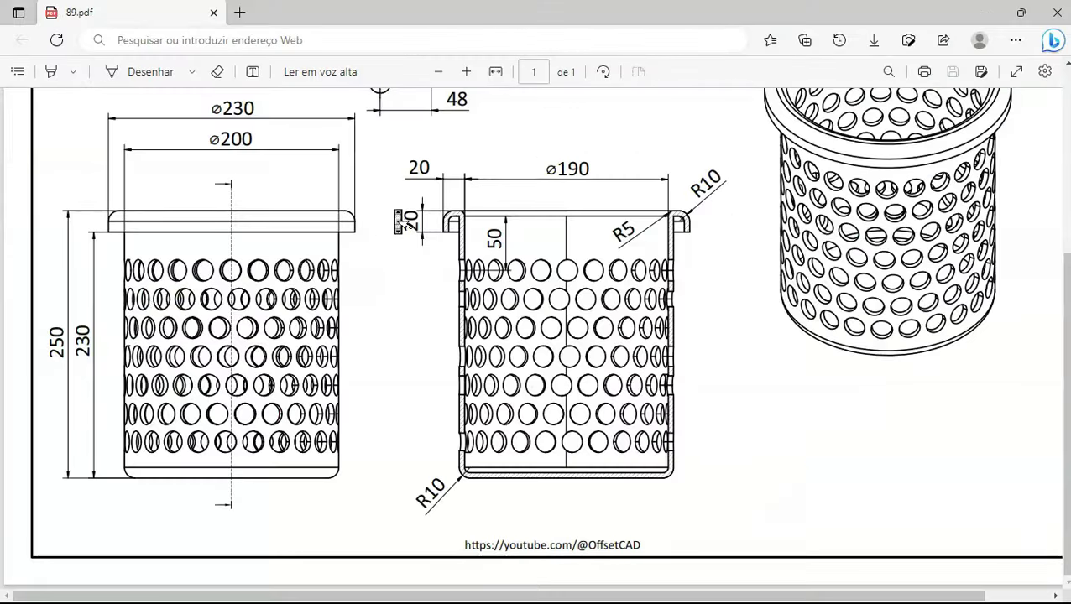
scroll(400, 218, "up", 3)
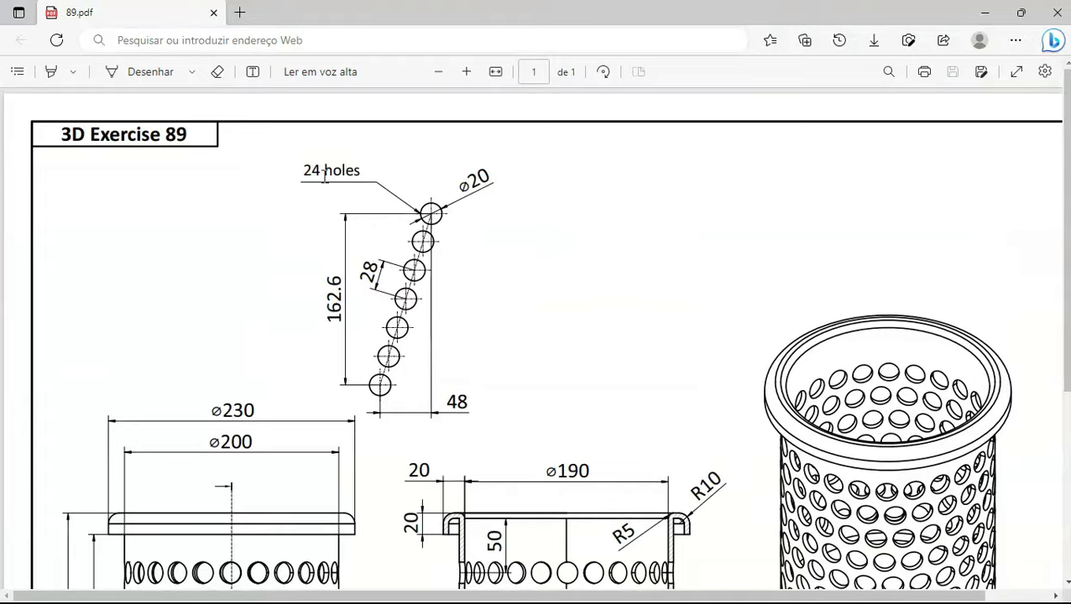
key("alt+Tab")
double_click(156, 307)
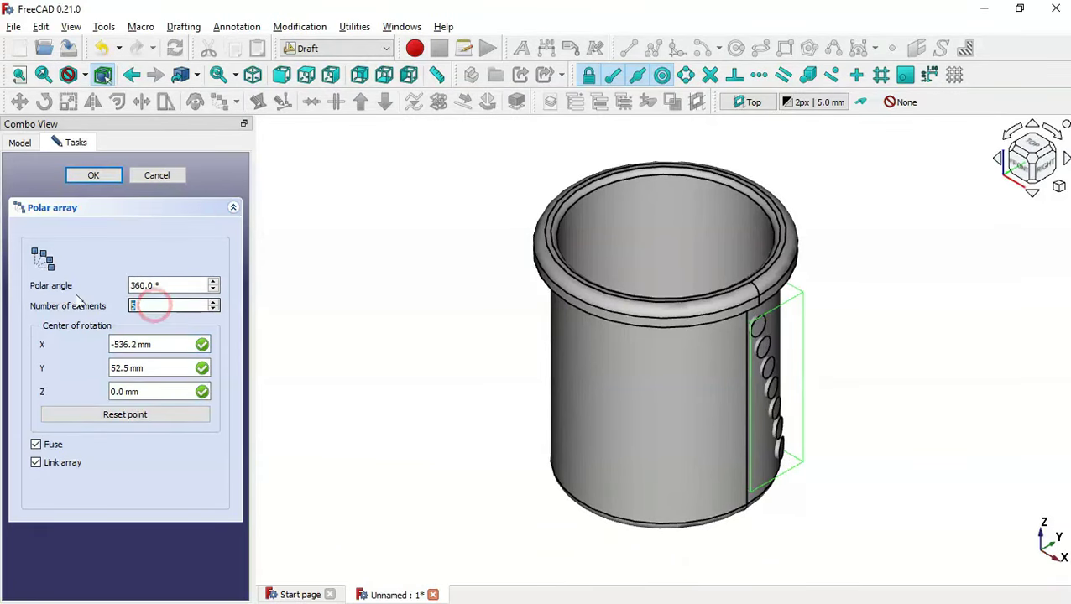
type("24")
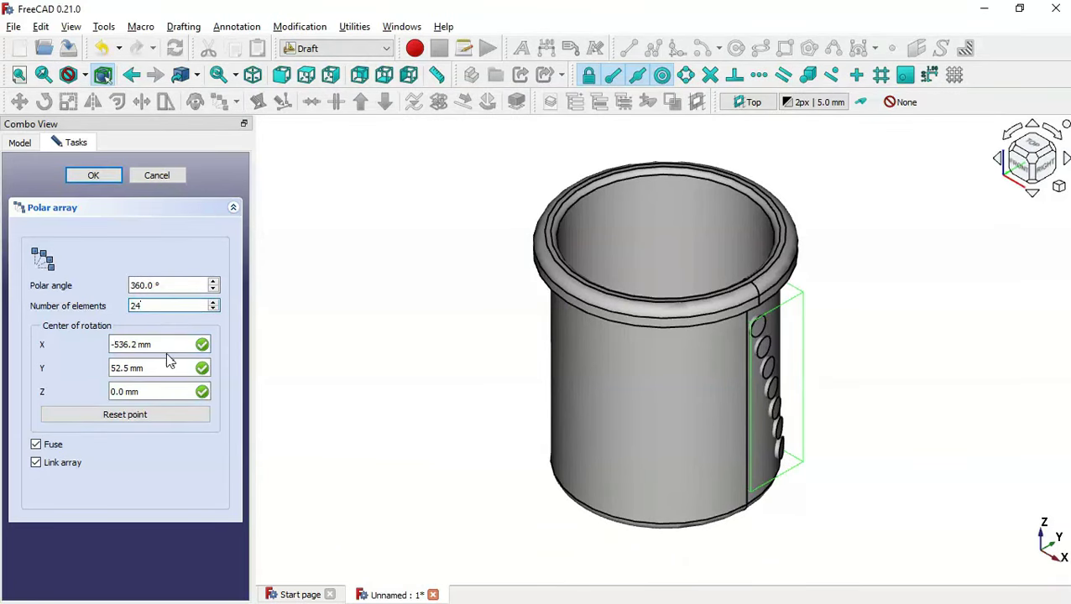
left_click(134, 419)
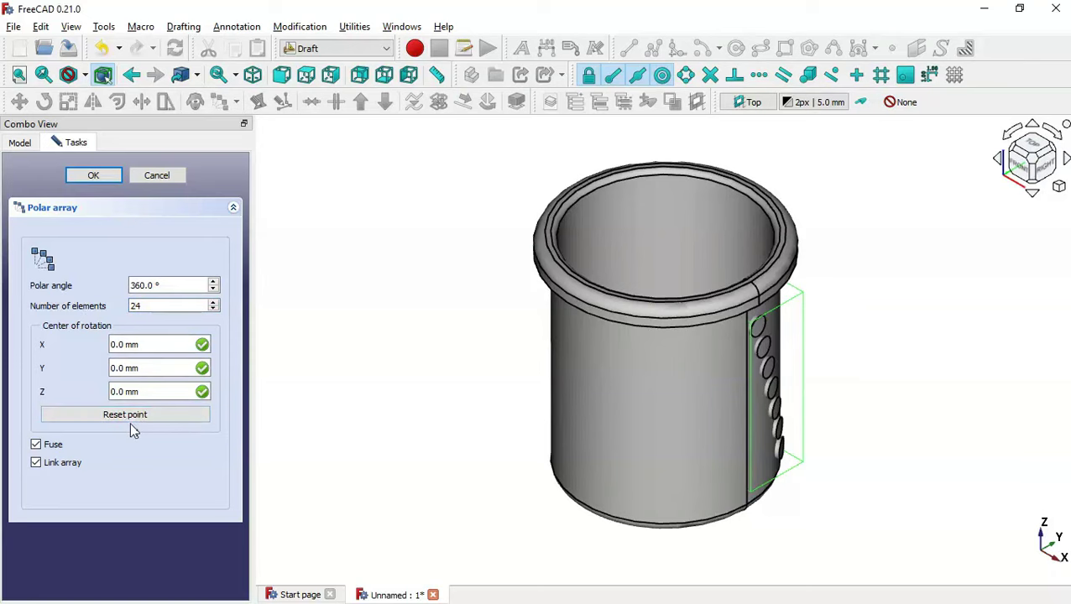
left_click(93, 176)
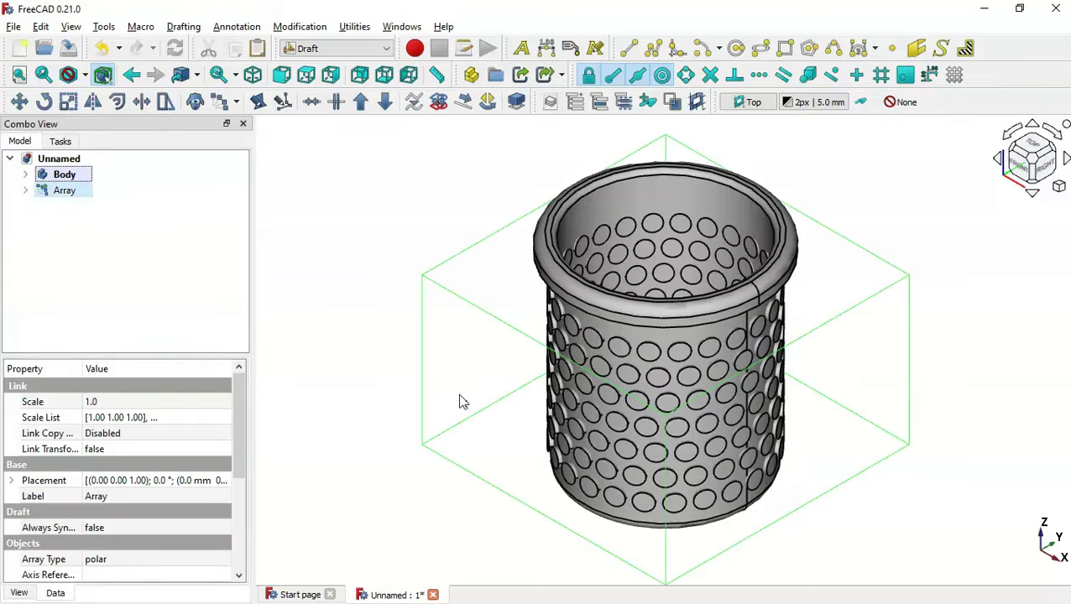
middle_click_drag(877, 459, 588, 370)
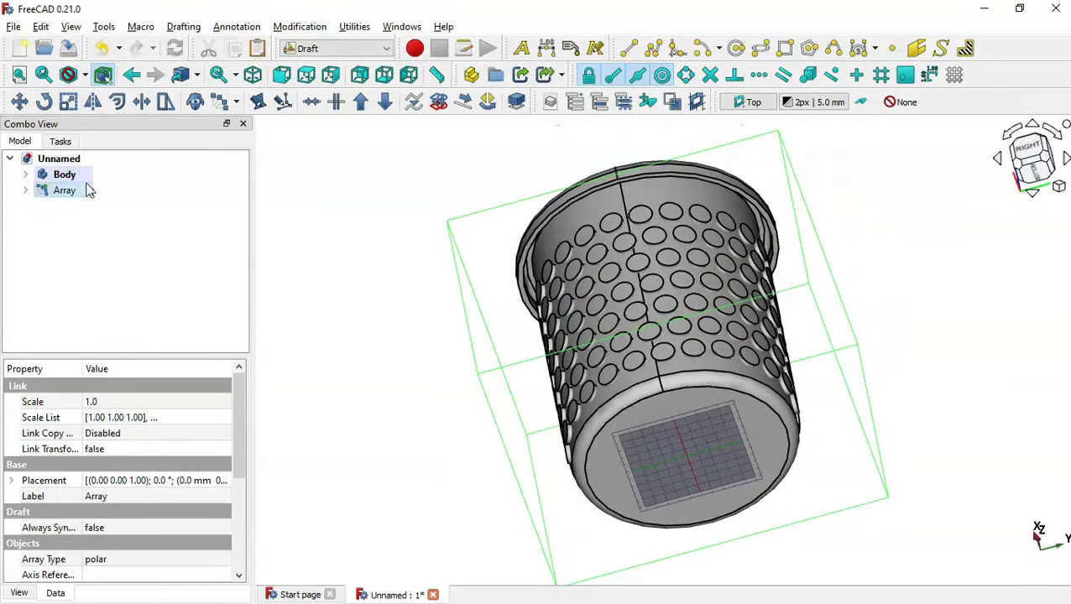
- Hide the Draft grid and show the basket with its arrayed hole solids in isometric view
left_click(954, 77)
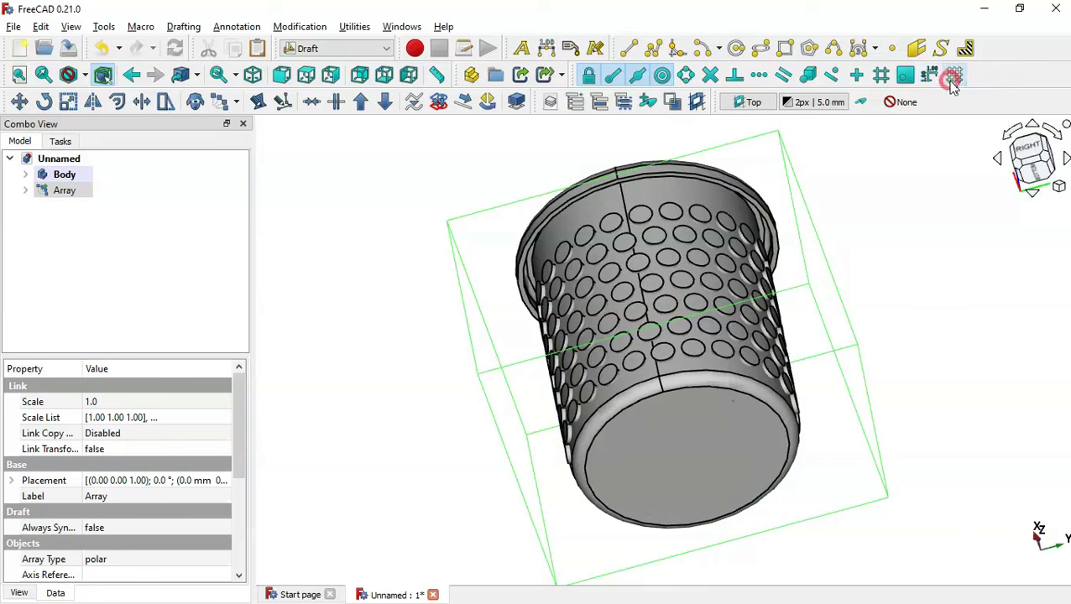
left_click(376, 359)
key("0")
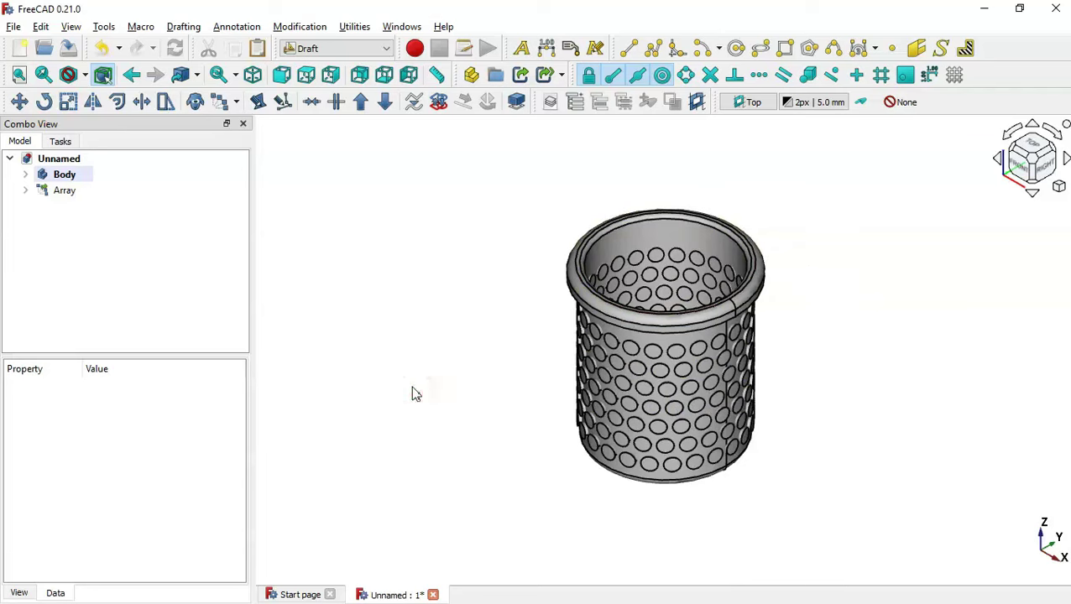
- Switch to the Part workbench and cut the Array of hole solids from Body with a Boolean Cut
left_click(361, 54)
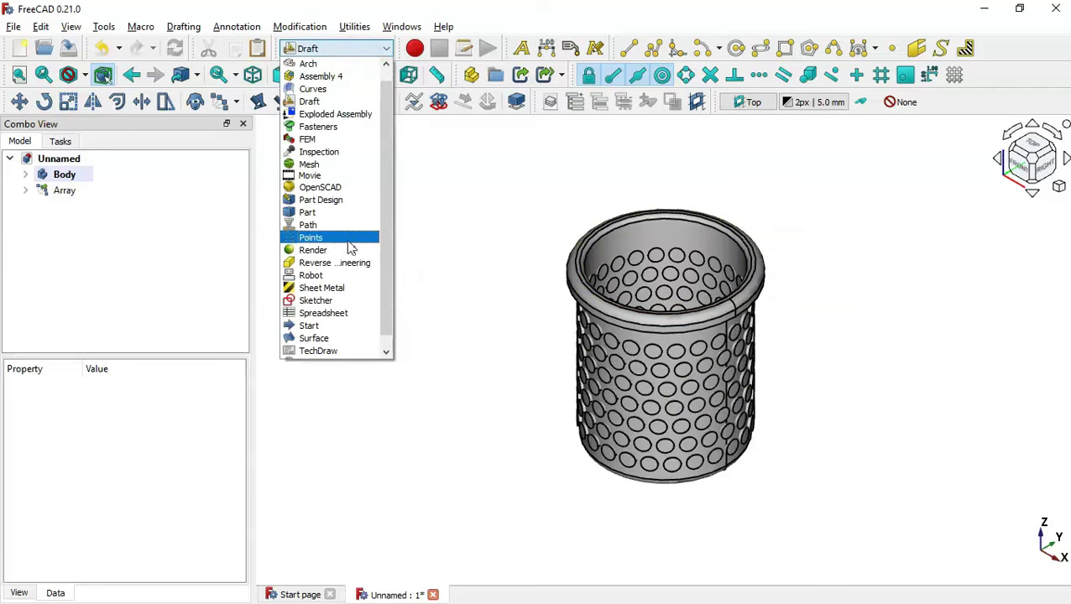
left_click(311, 213)
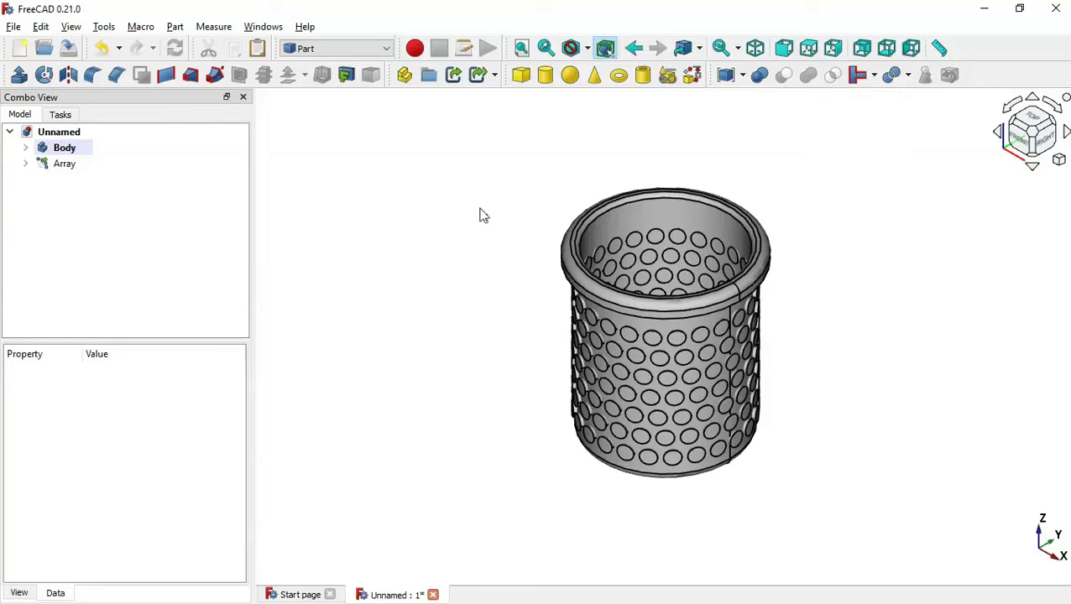
left_click(71, 150)
left_click(73, 167, "ctrl")
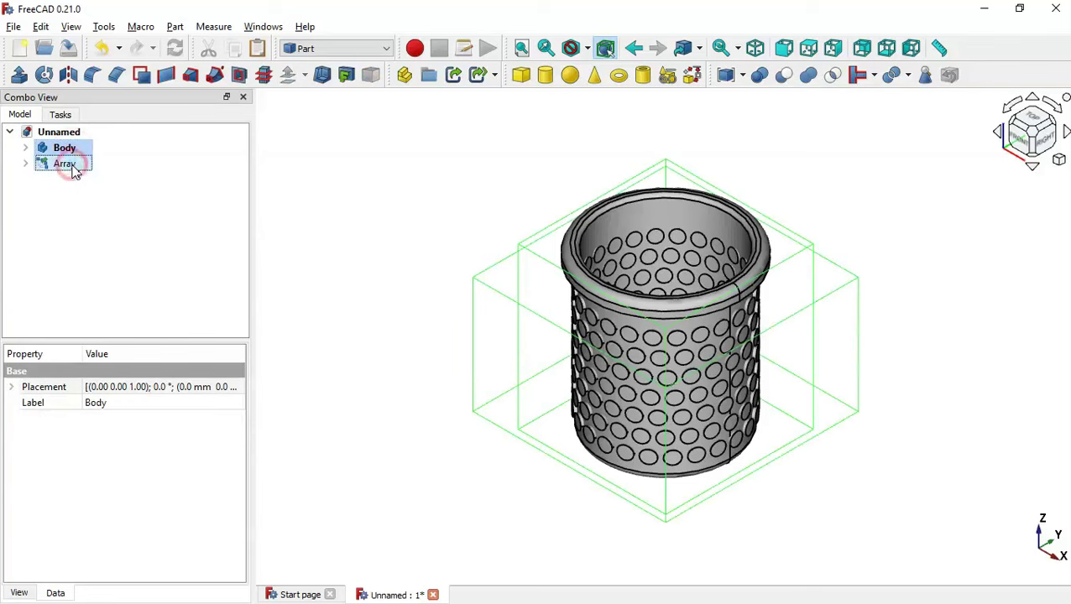
left_click(784, 76)
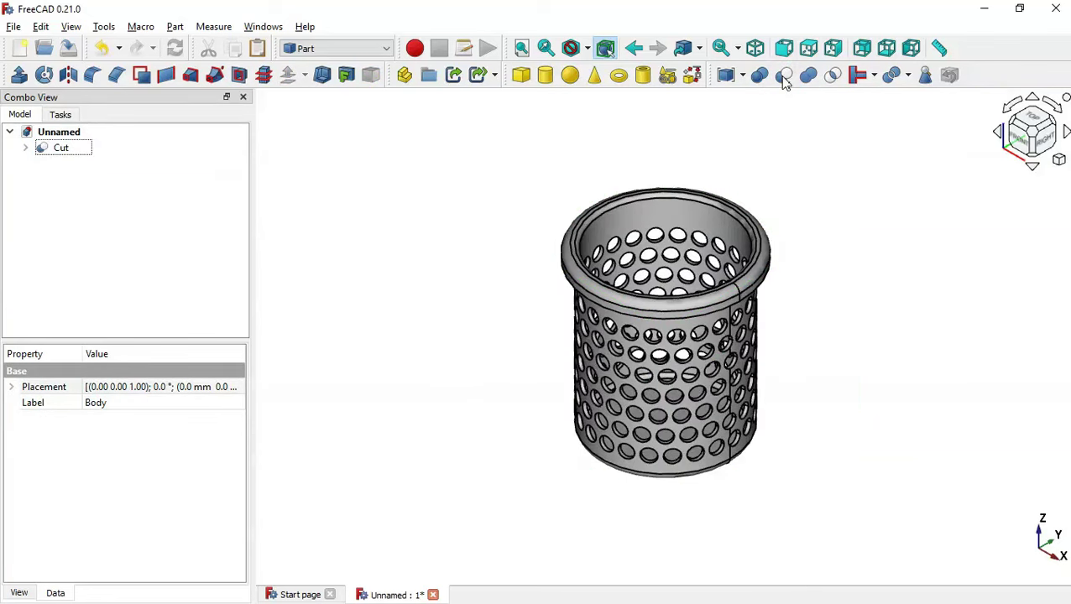
- Compare the perforated basket with the PDF drawing and inspect its holes, rim and base from several sides
mouse_move(823, 277)
middle_mouse_down()
mouse_move(557, 215)
mouse_move(567, 208)
mouse_move(793, 361)
mouse_move(497, 363)
mouse_move(657, 139)
mouse_move(940, 256)
mouse_move(690, 414)
mouse_move(491, 327)
mouse_move(707, 251)
mouse_move(804, 318)
middle_mouse_up()
key("alt+Tab")
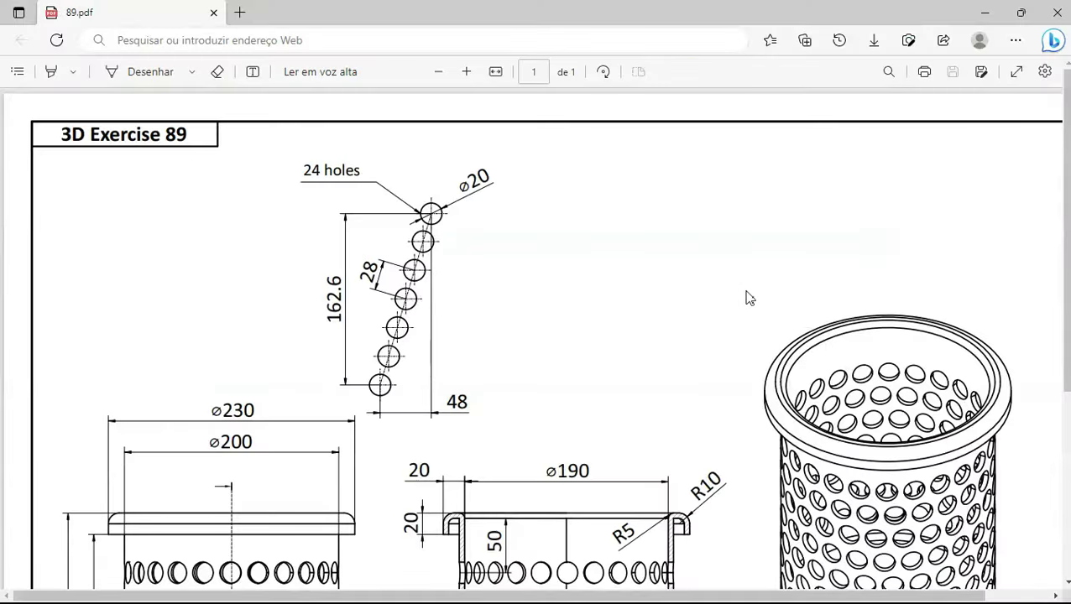
scroll(750, 298, "down", 4)
key("alt+Tab")
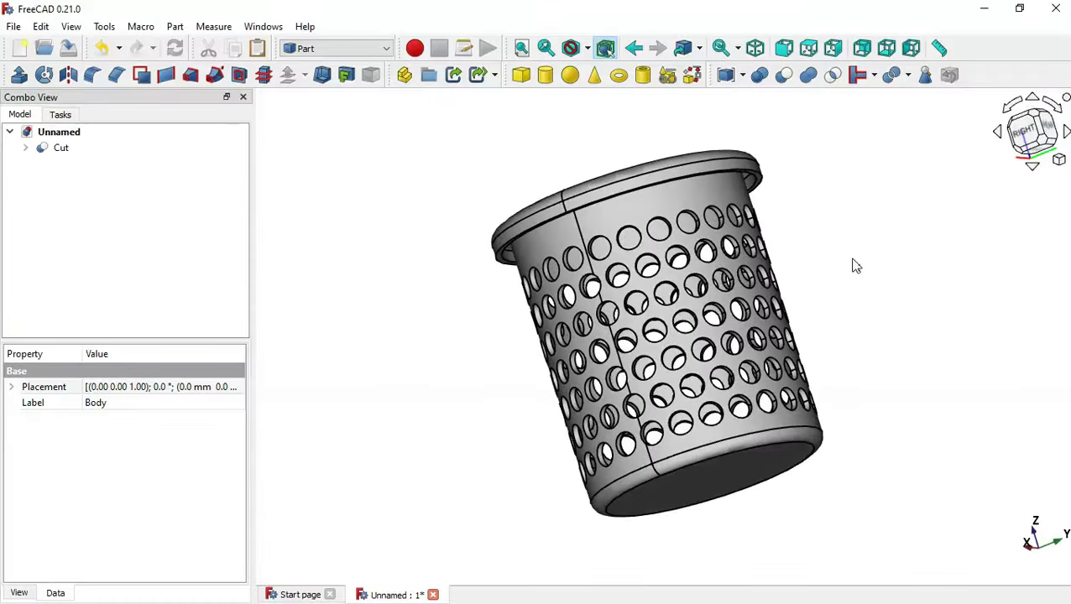
middle_click_drag(851, 261, 812, 435)
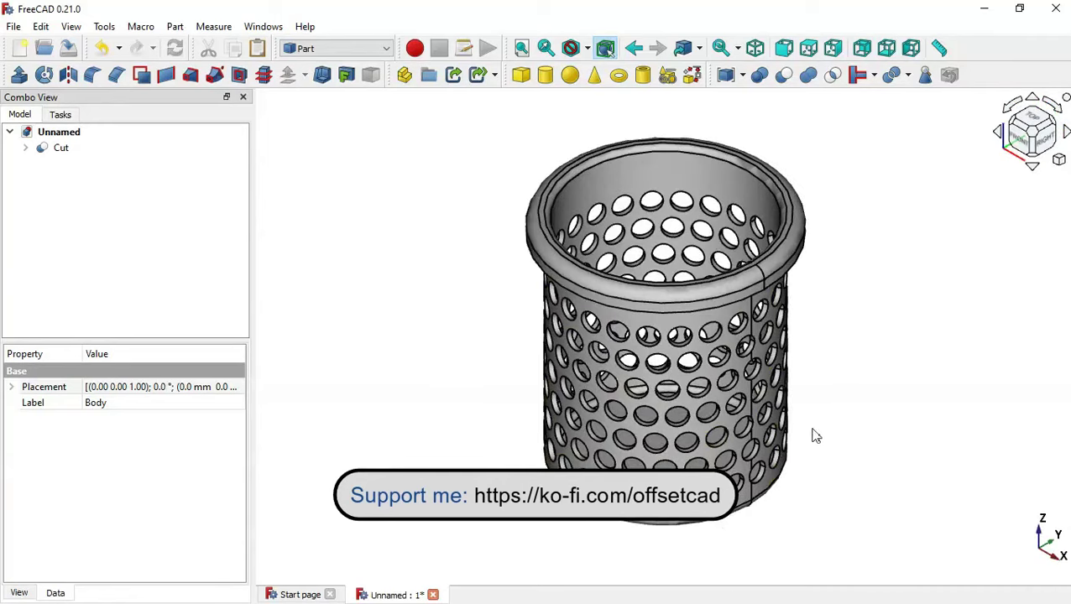
middle_click_drag(905, 394, 741, 390)
middle_click_drag(892, 388, 472, 371)
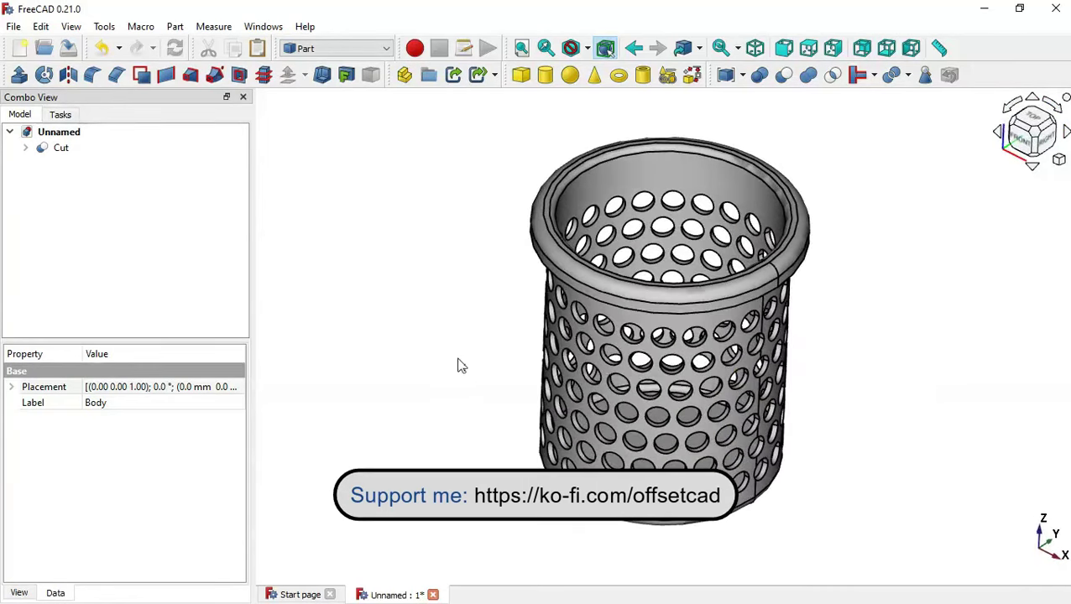